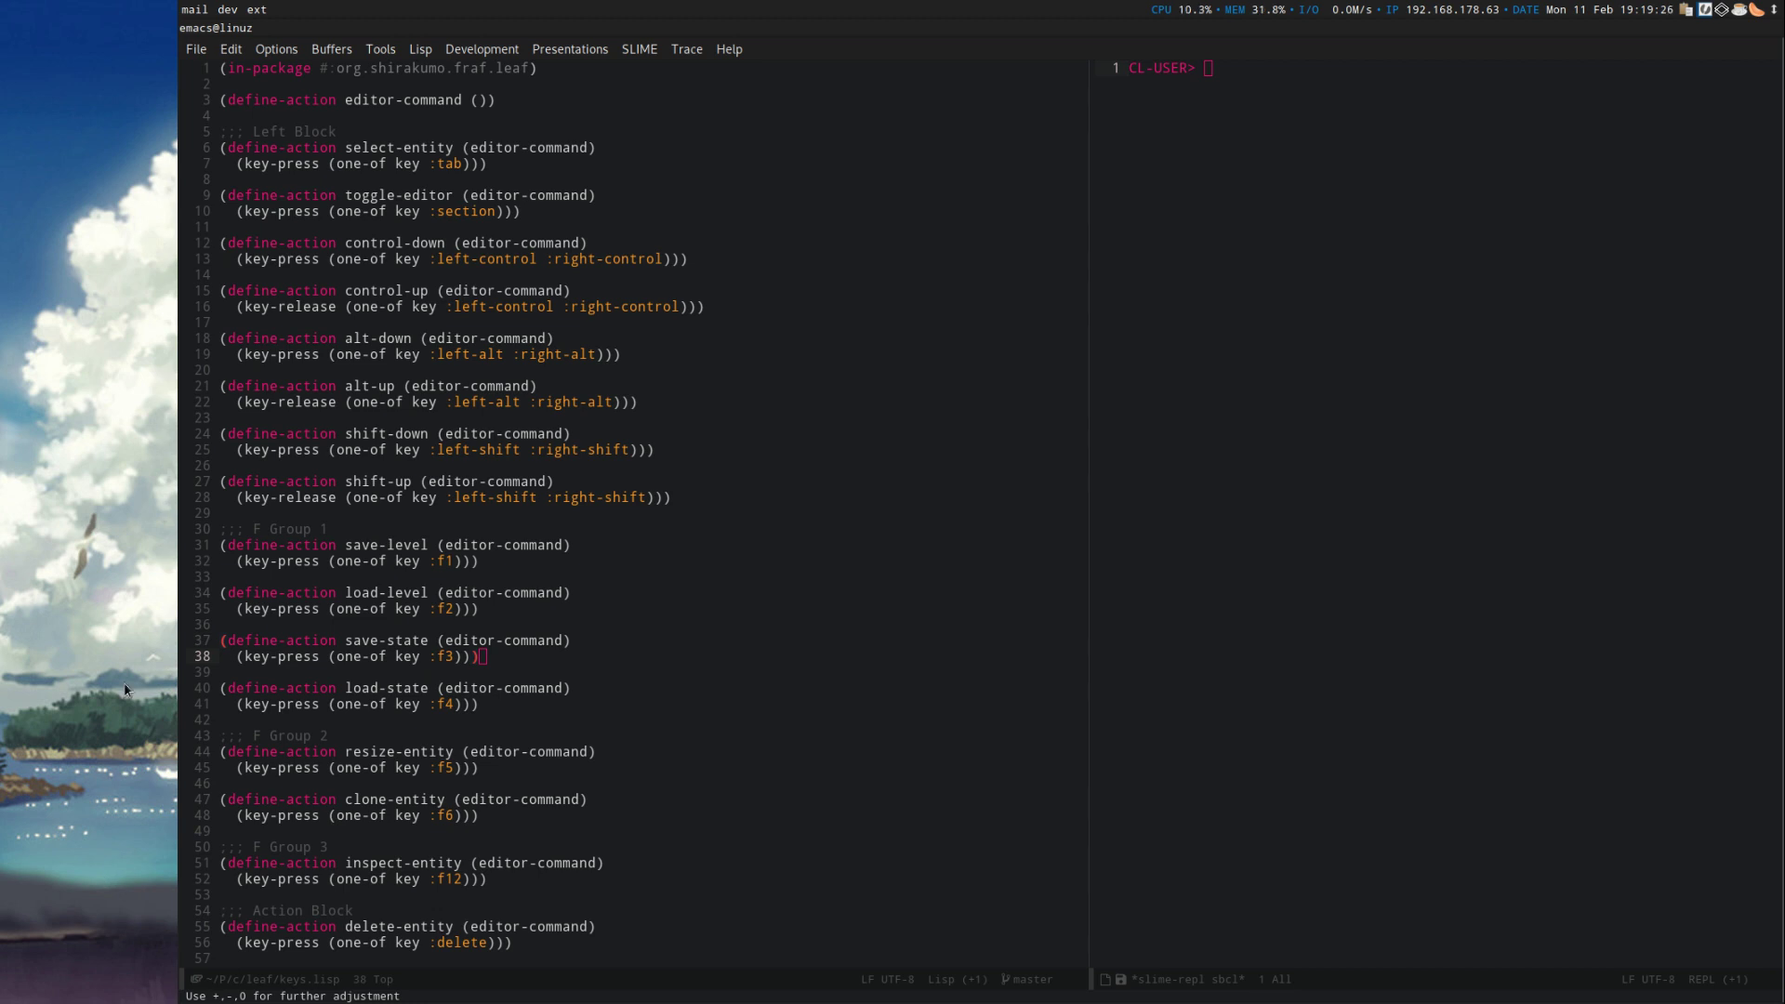
# Widen the REPL window by moving its divider towards the keys.lisp code, just past the longest code line.
pyautogui.click(1303, 590)
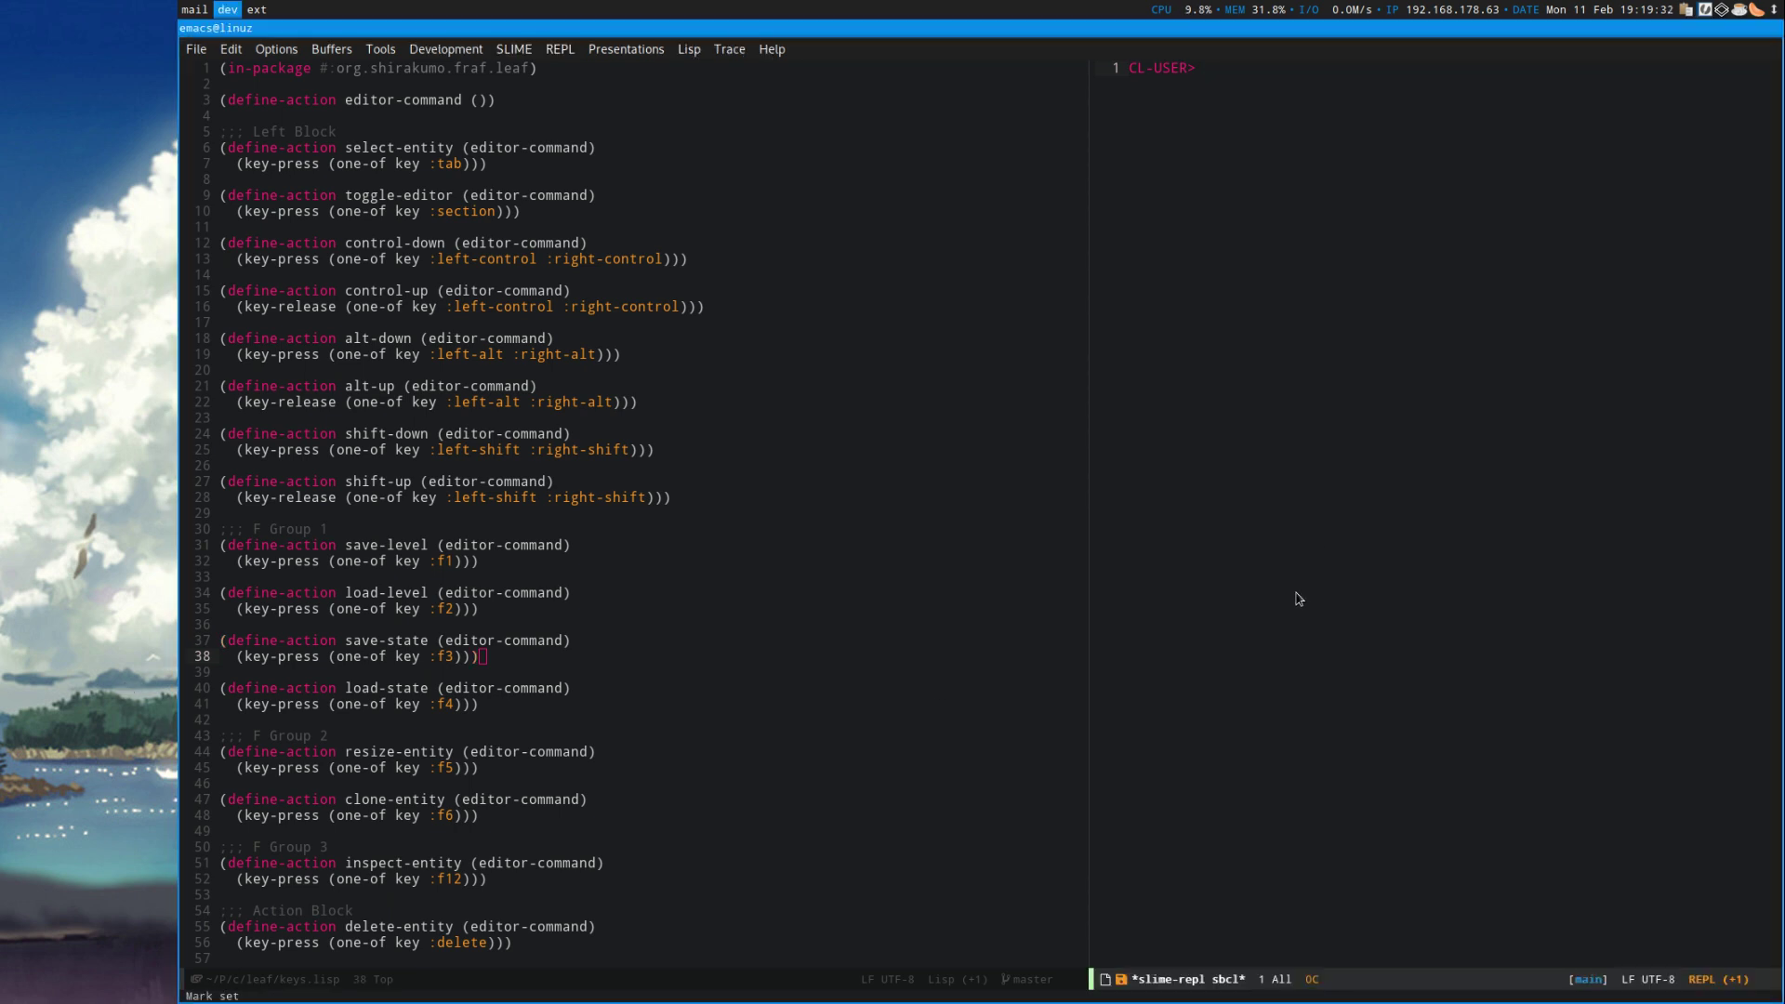
pyautogui.moveTo(1088, 464); pyautogui.dragTo(862, 483)
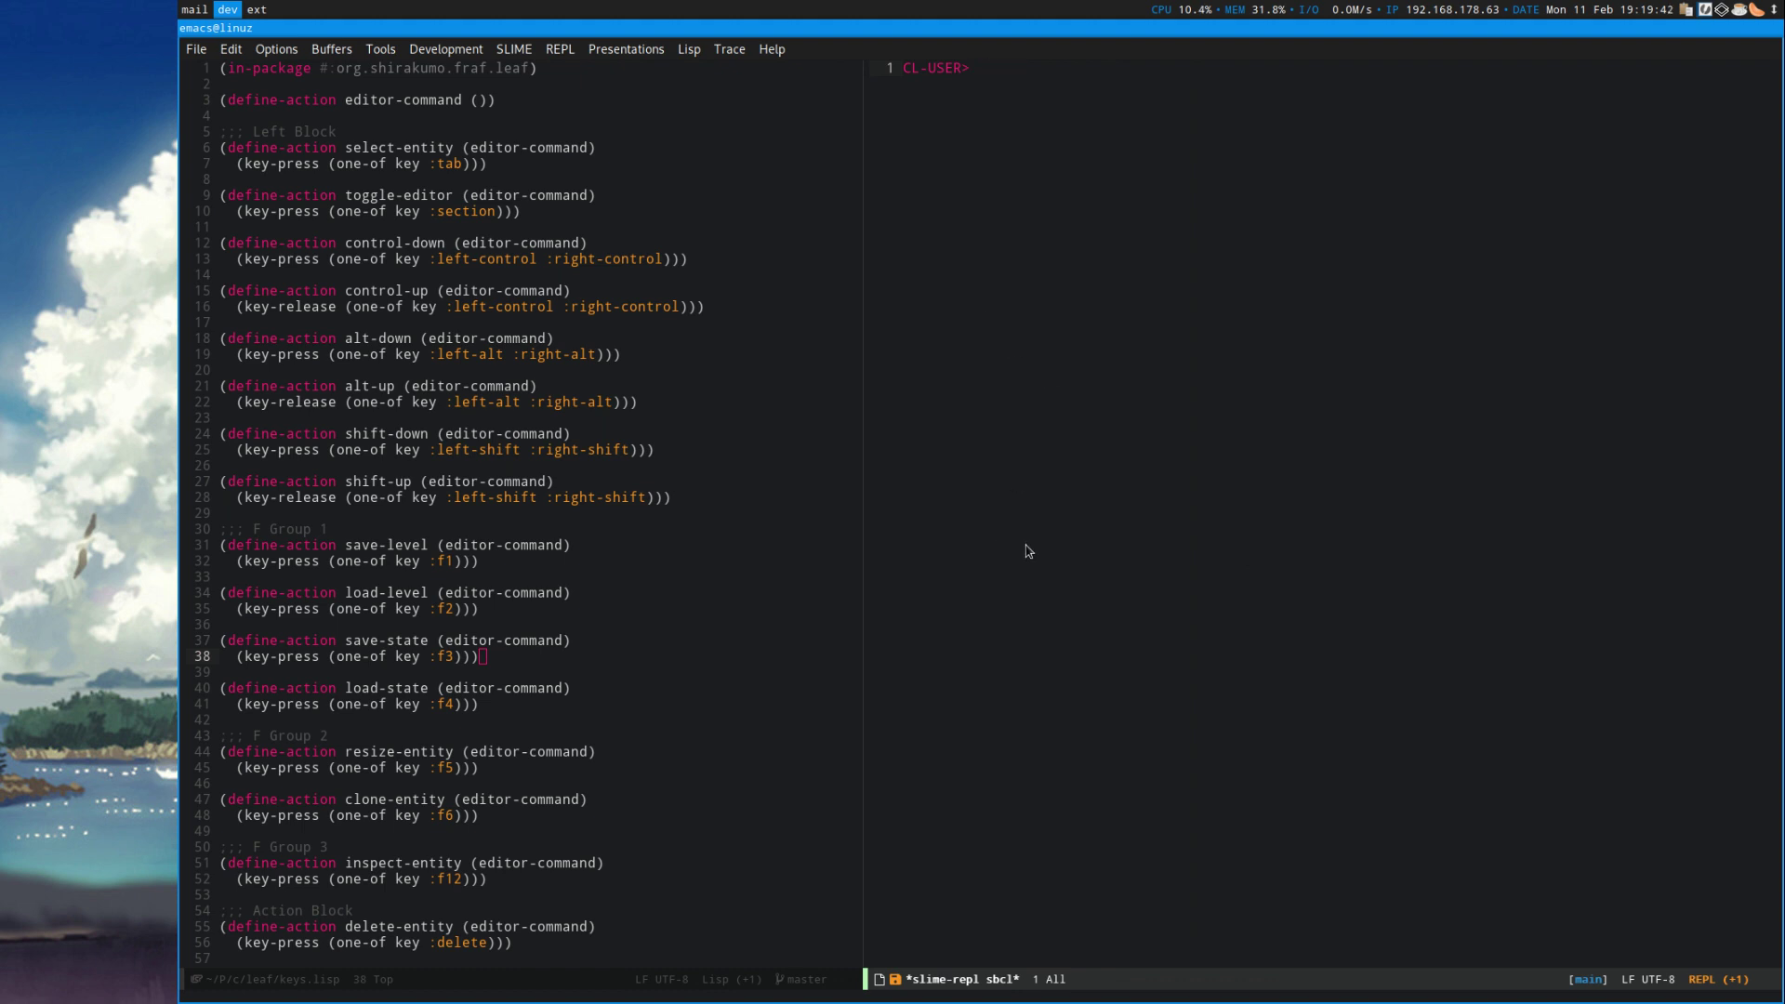
pyautogui.click(753, 418)
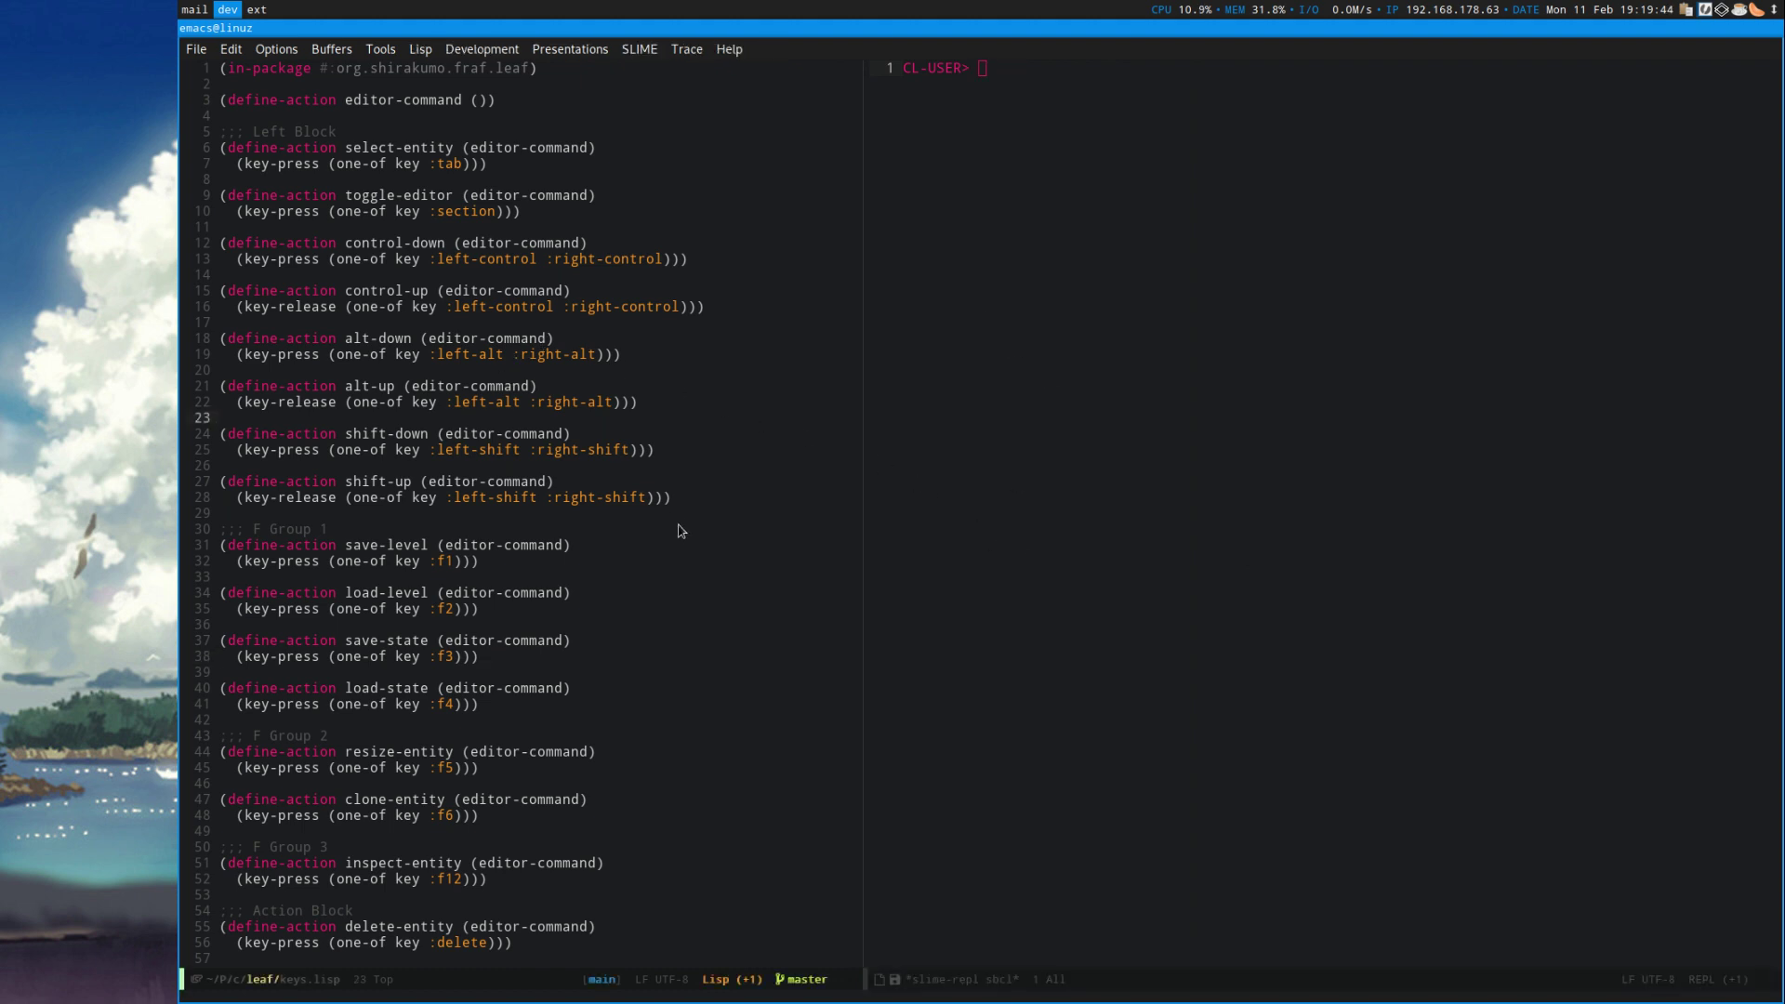
pyautogui.moveTo(706, 533); pyautogui.dragTo(702, 164)
pyautogui.click(762, 581)
# Try to launch the game by evaluating (leaf:launch) in the REPL, and abort the evaluation.
pyautogui.click(949, 264)
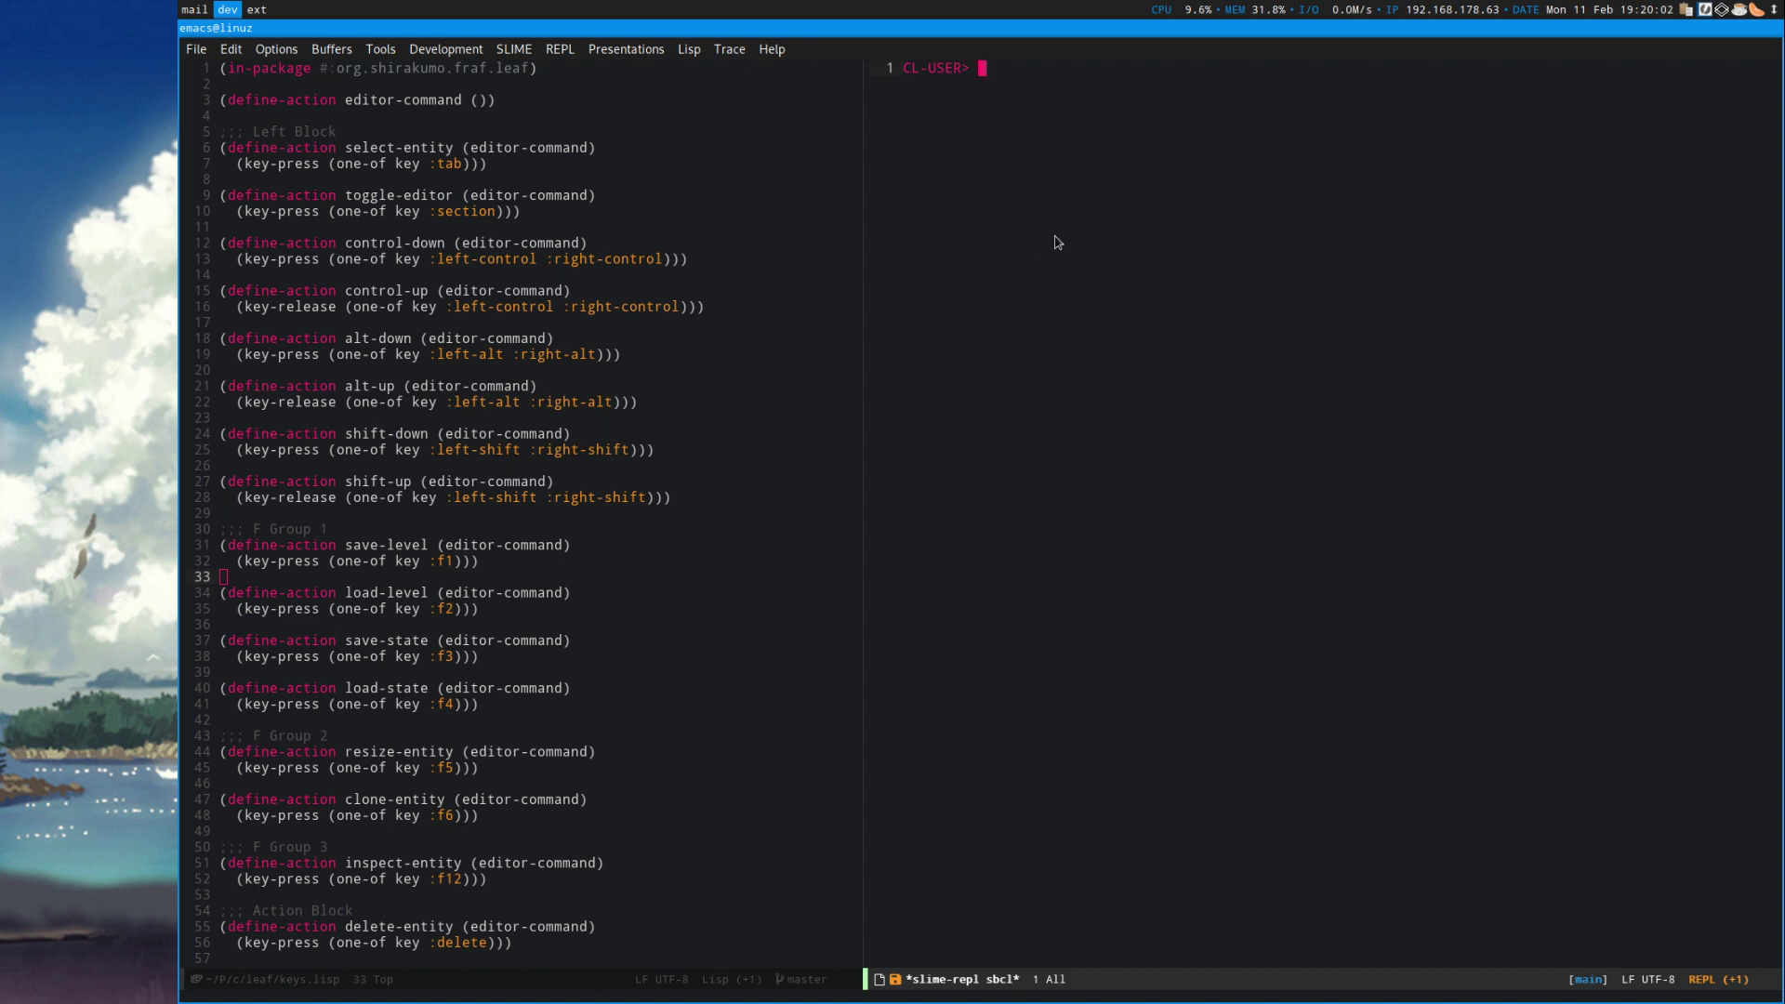
pyautogui.hotkey('alt', 'p')
pyautogui.press('Return')
pyautogui.press('q')
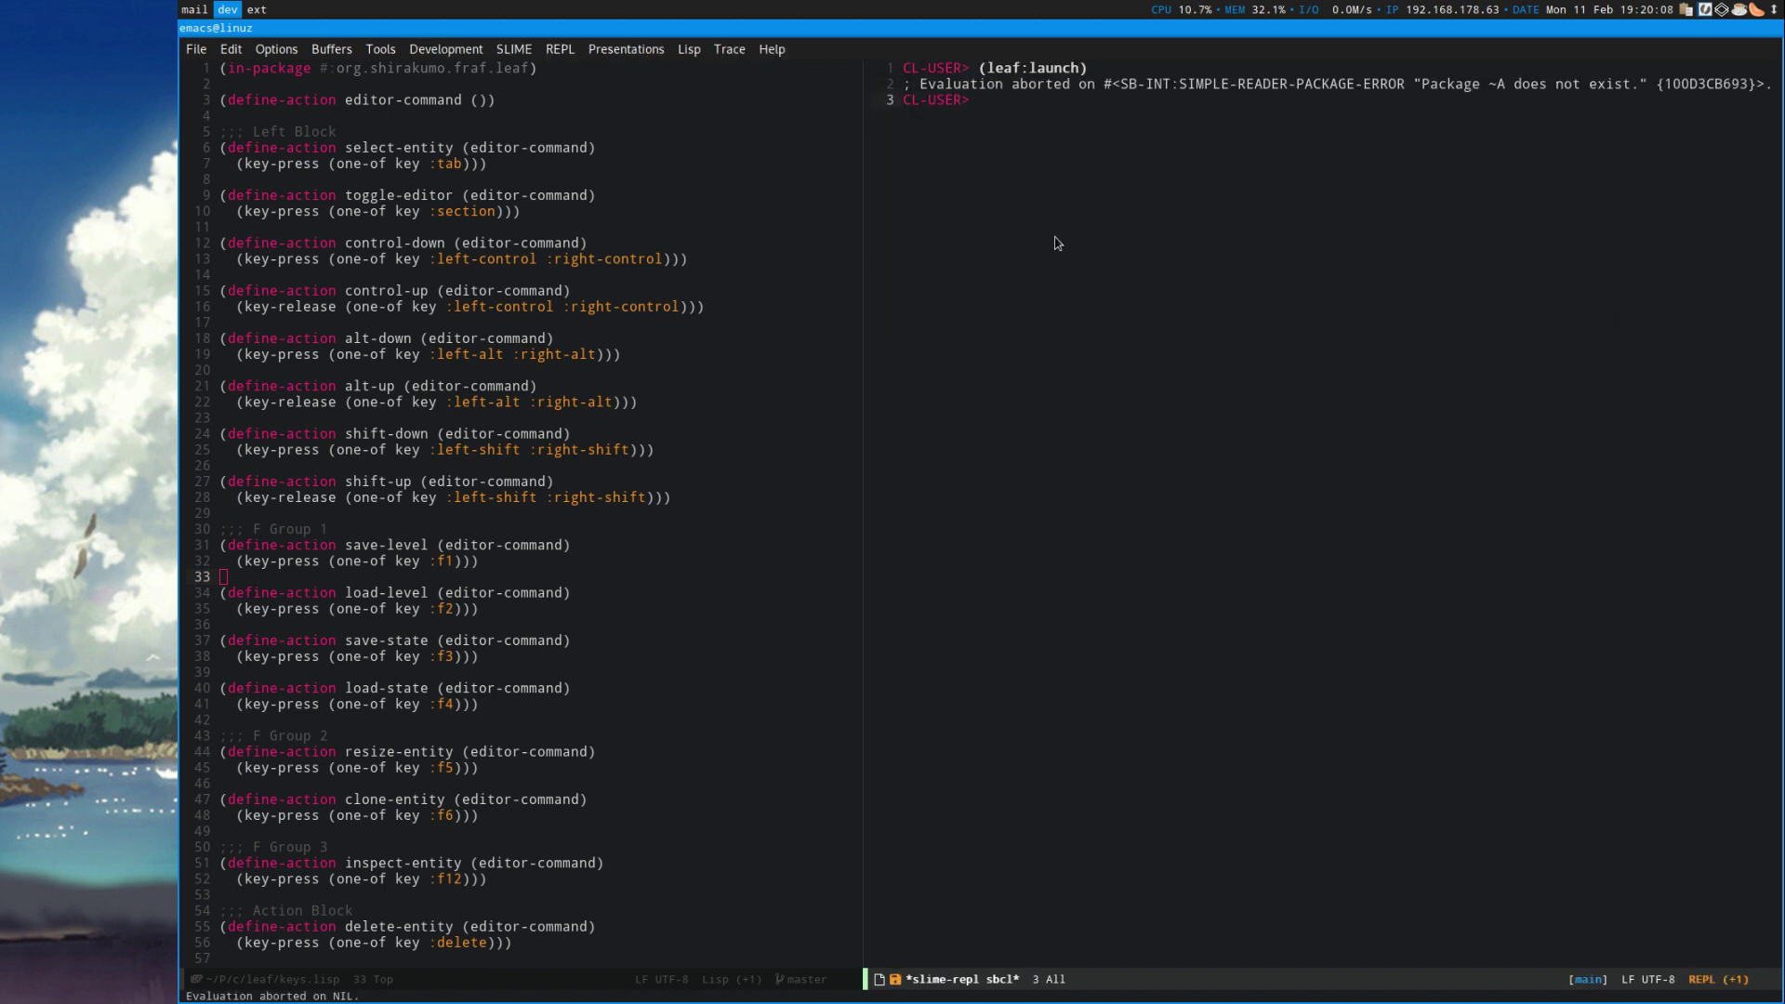
# Load the game system with (ql:quickload :leaf) in the REPL and launch it with (leaf:launch).
pyautogui.hotkey('alt', 'p')
pyautogui.hotkey('alt', 'p')
pyautogui.press('Return')
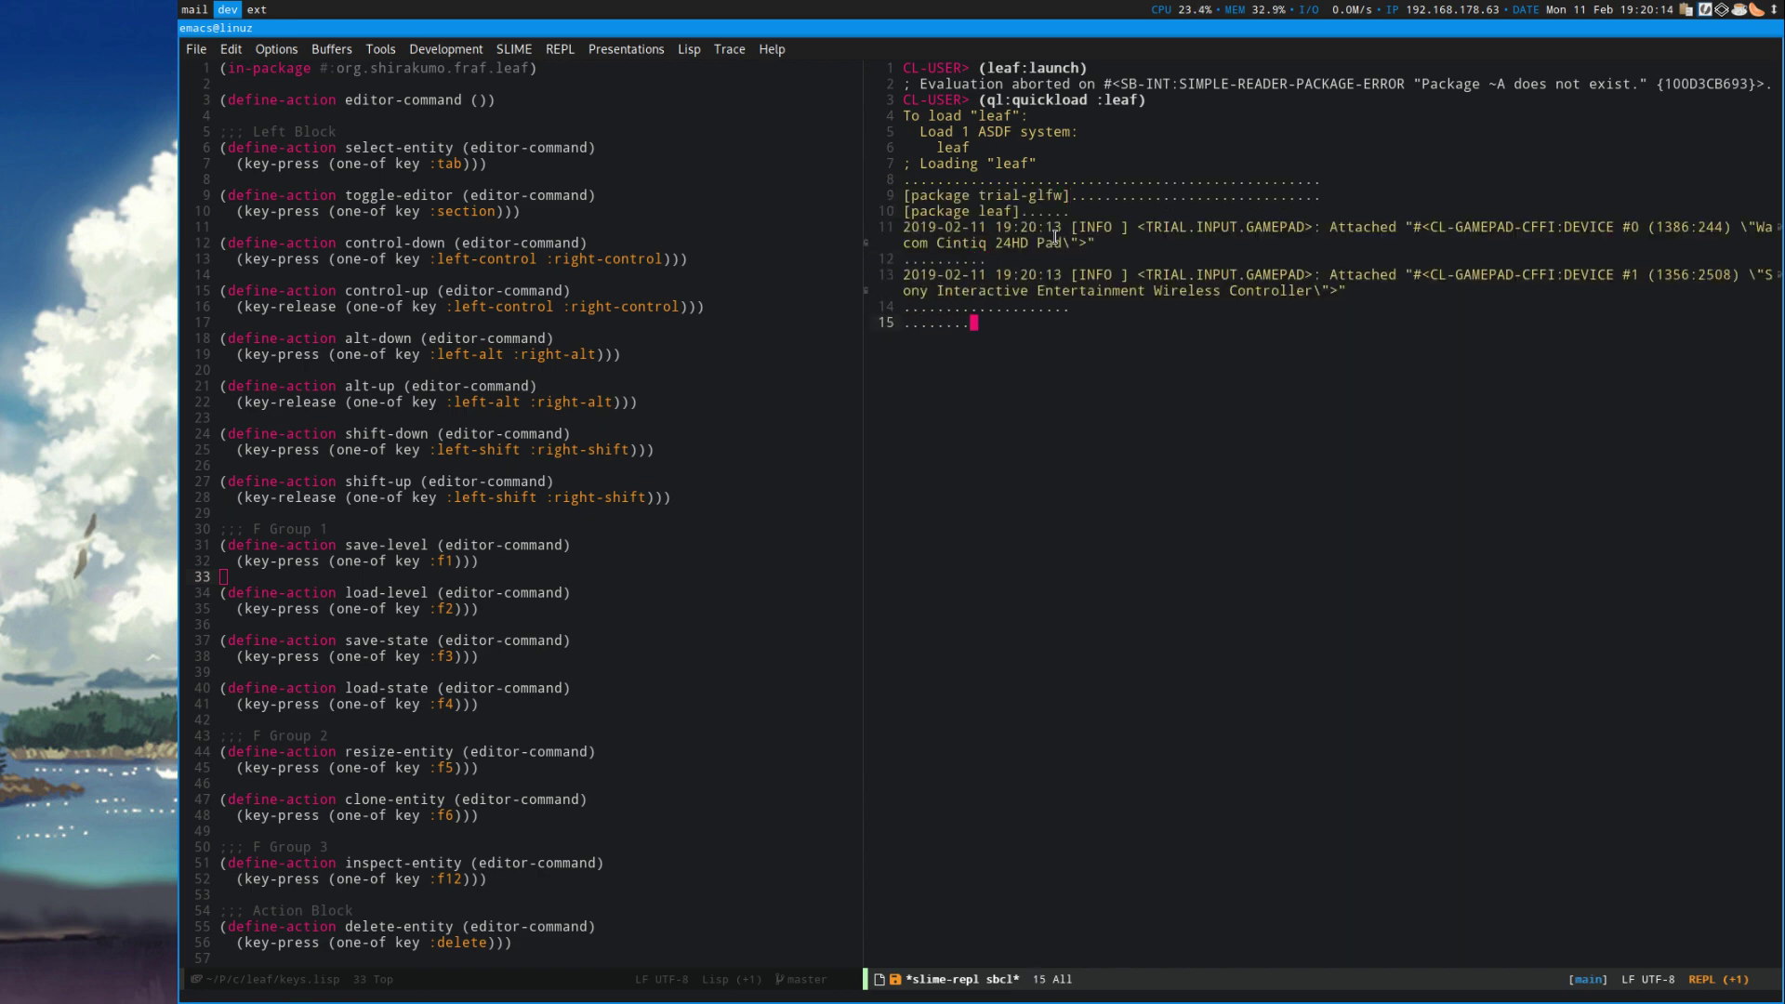
pyautogui.hotkey('alt', 'p')
pyautogui.hotkey('alt', 'p')
pyautogui.press('Return')
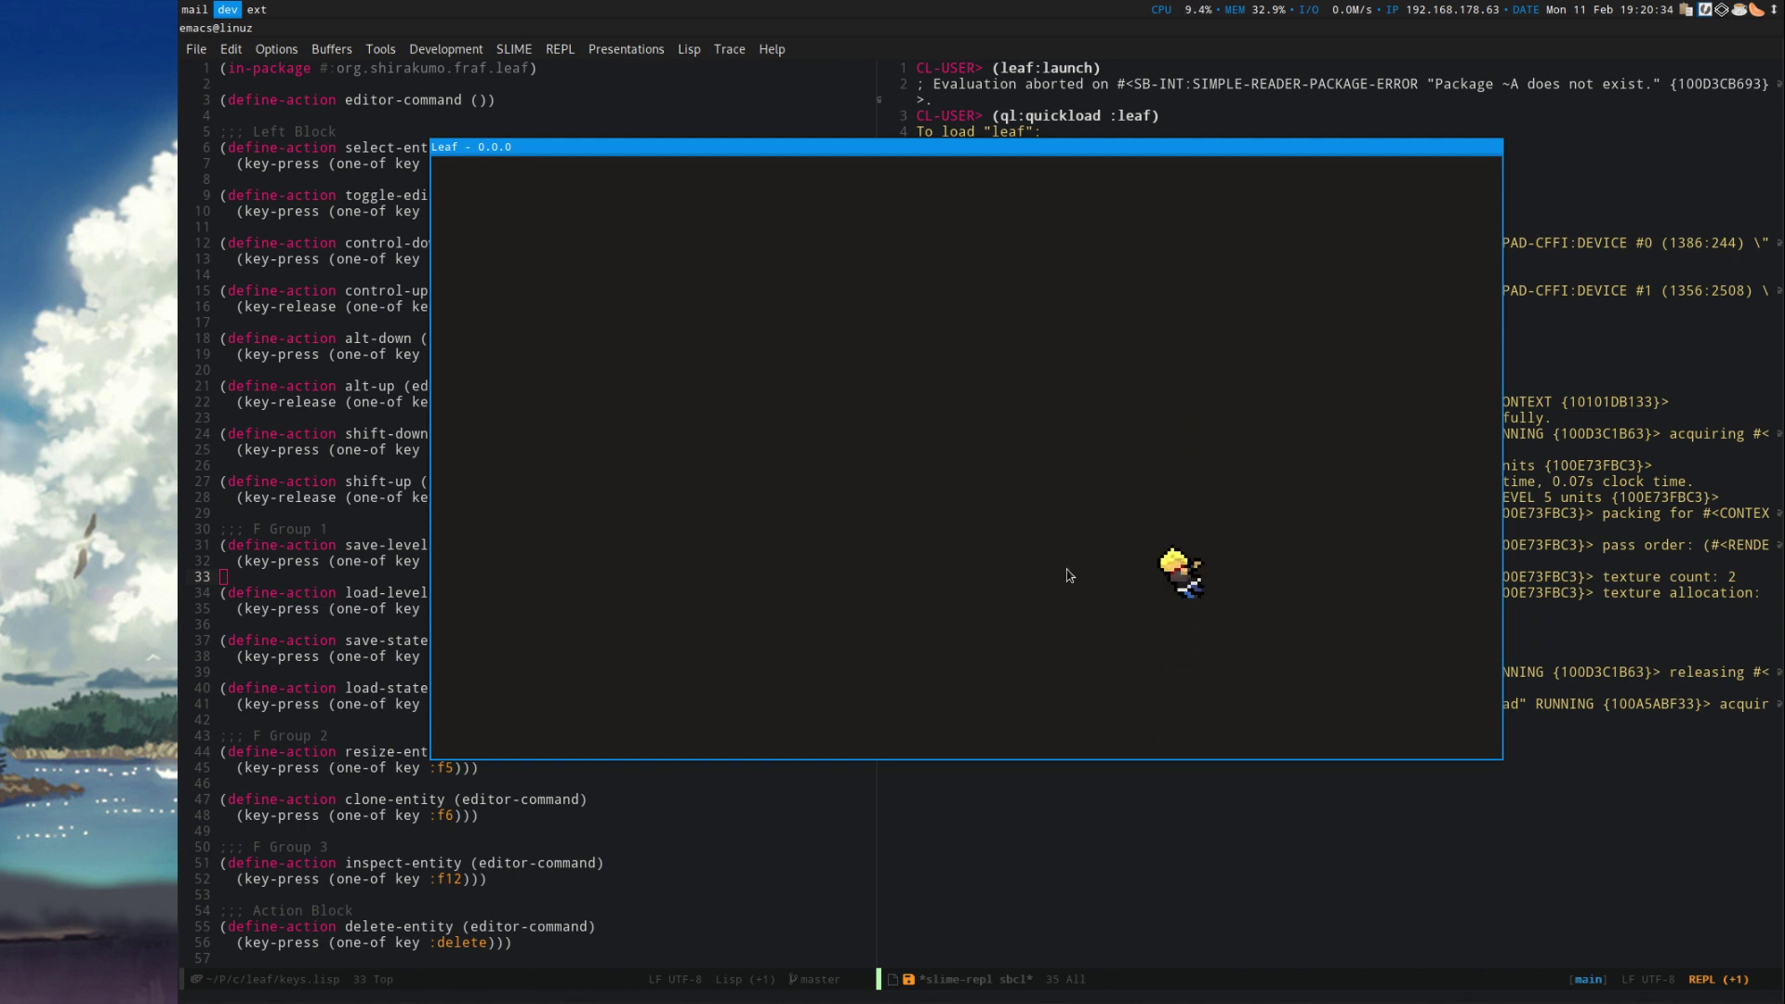
# Switch the game into editor mode and bring the whole level chunk into view.
pyautogui.press('`')
pyautogui.press('d')
pyautogui.press('w')
pyautogui.press('a')
pyautogui.press('d')
pyautogui.press('s')
pyautogui.press('a')
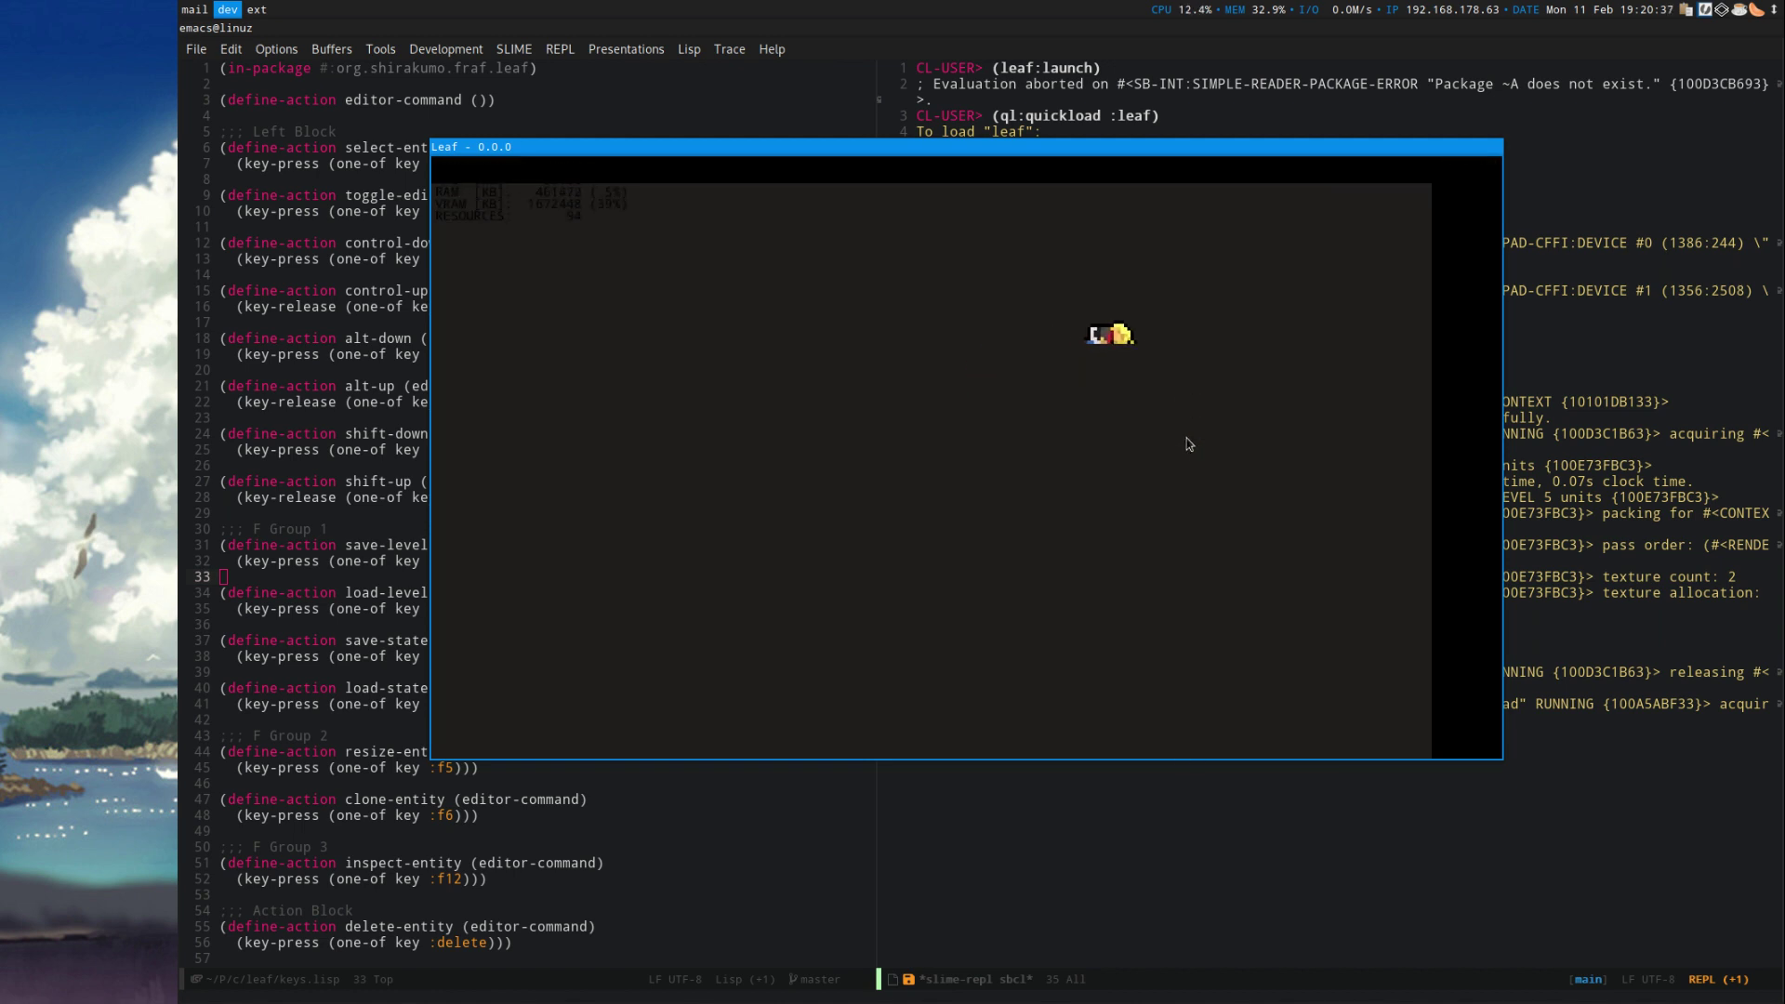
pyautogui.press('d')
pyautogui.press('a')
pyautogui.press('w')
pyautogui.press('a')
pyautogui.press('s')
pyautogui.press('d')
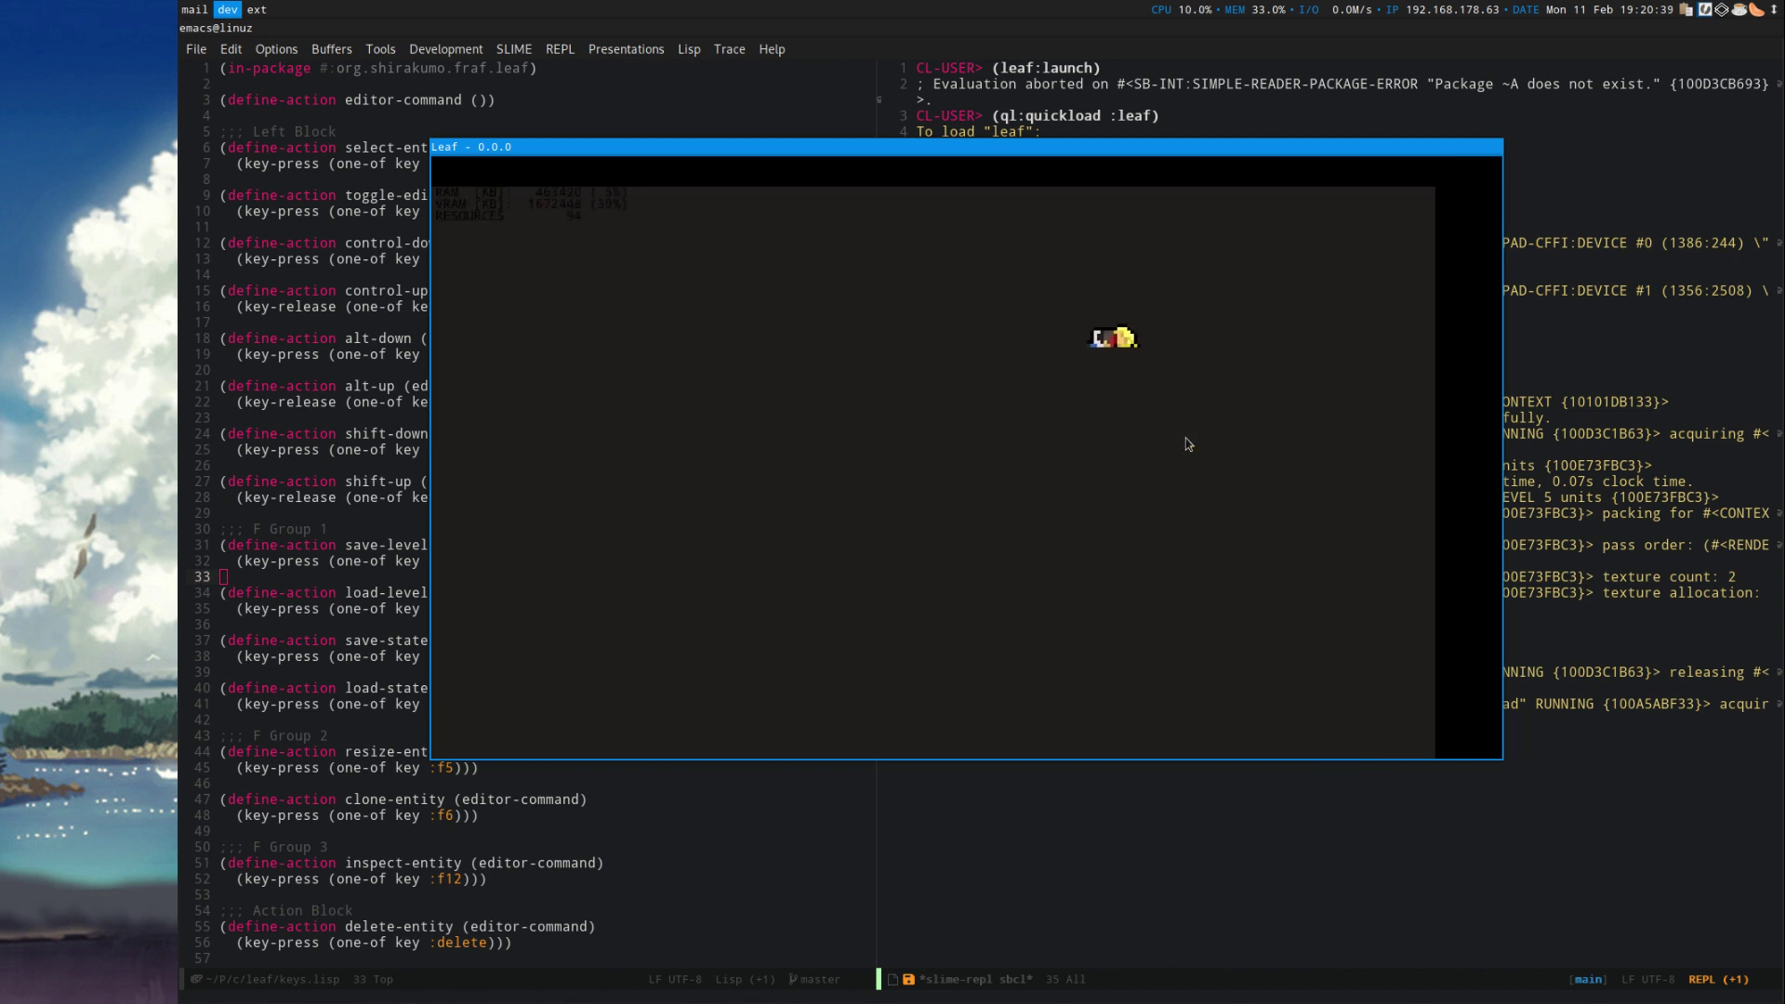
pyautogui.press('w')
pyautogui.press('a')
pyautogui.scroll(-1, 1148, 453)
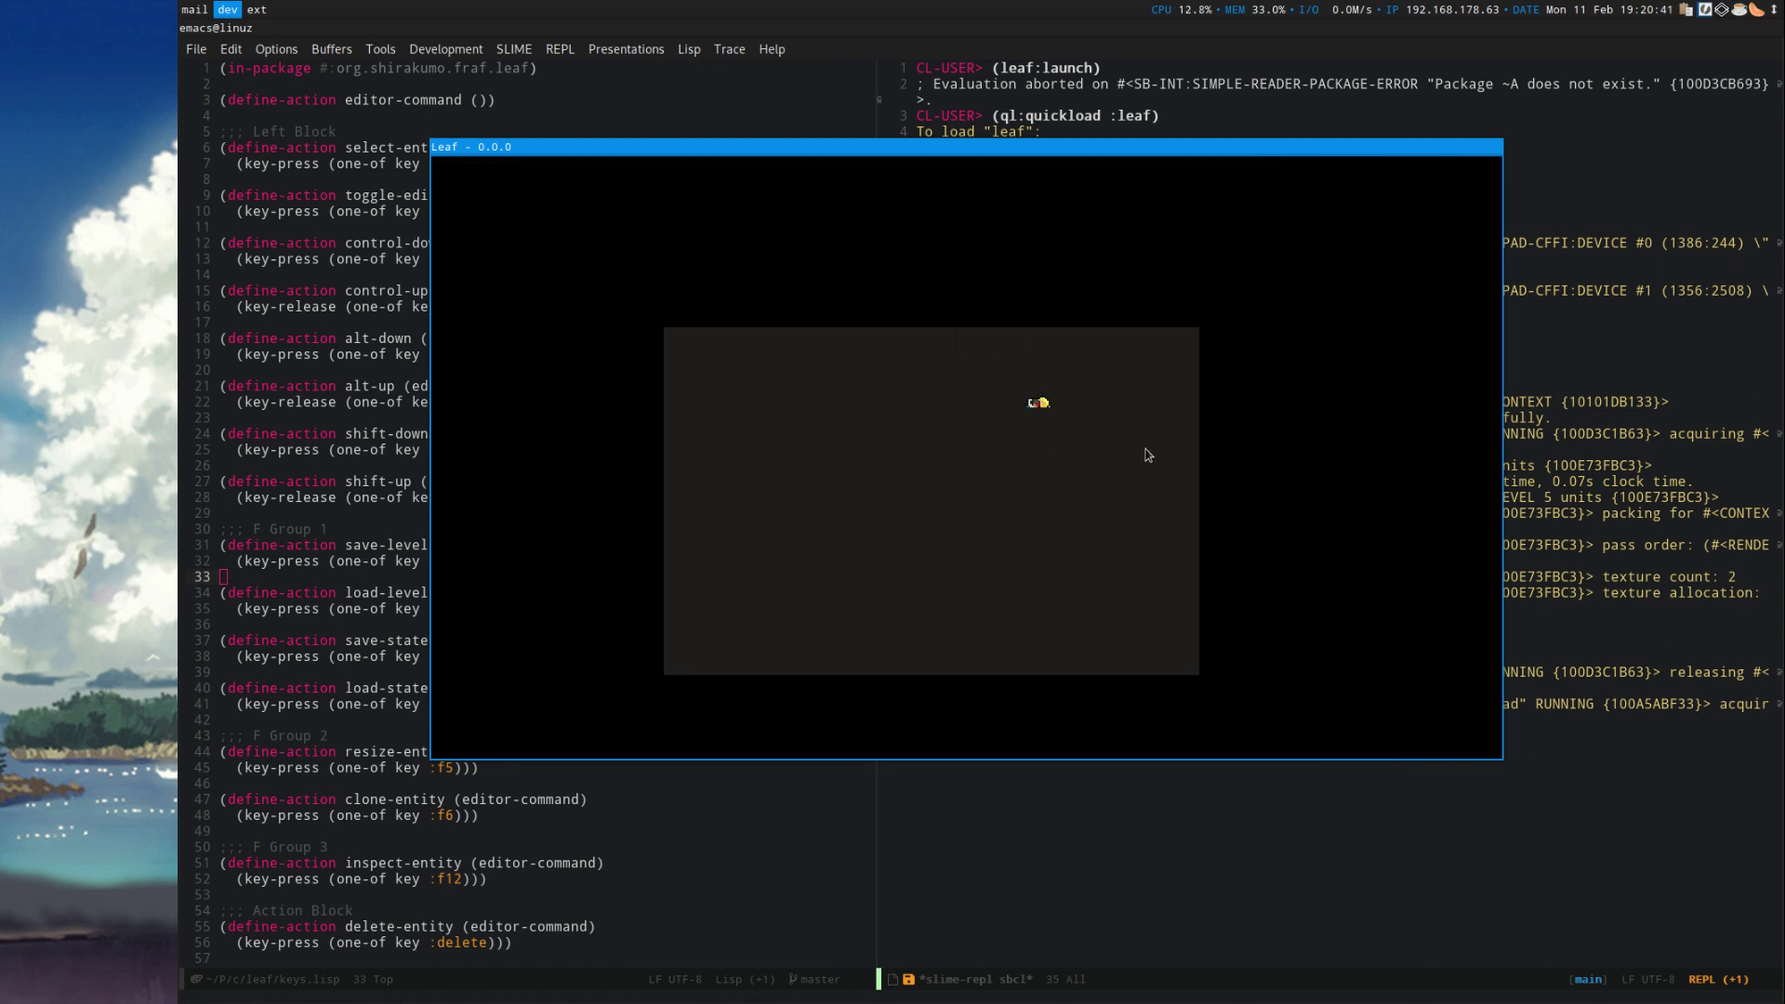
pyautogui.press('d')
pyautogui.press('w')
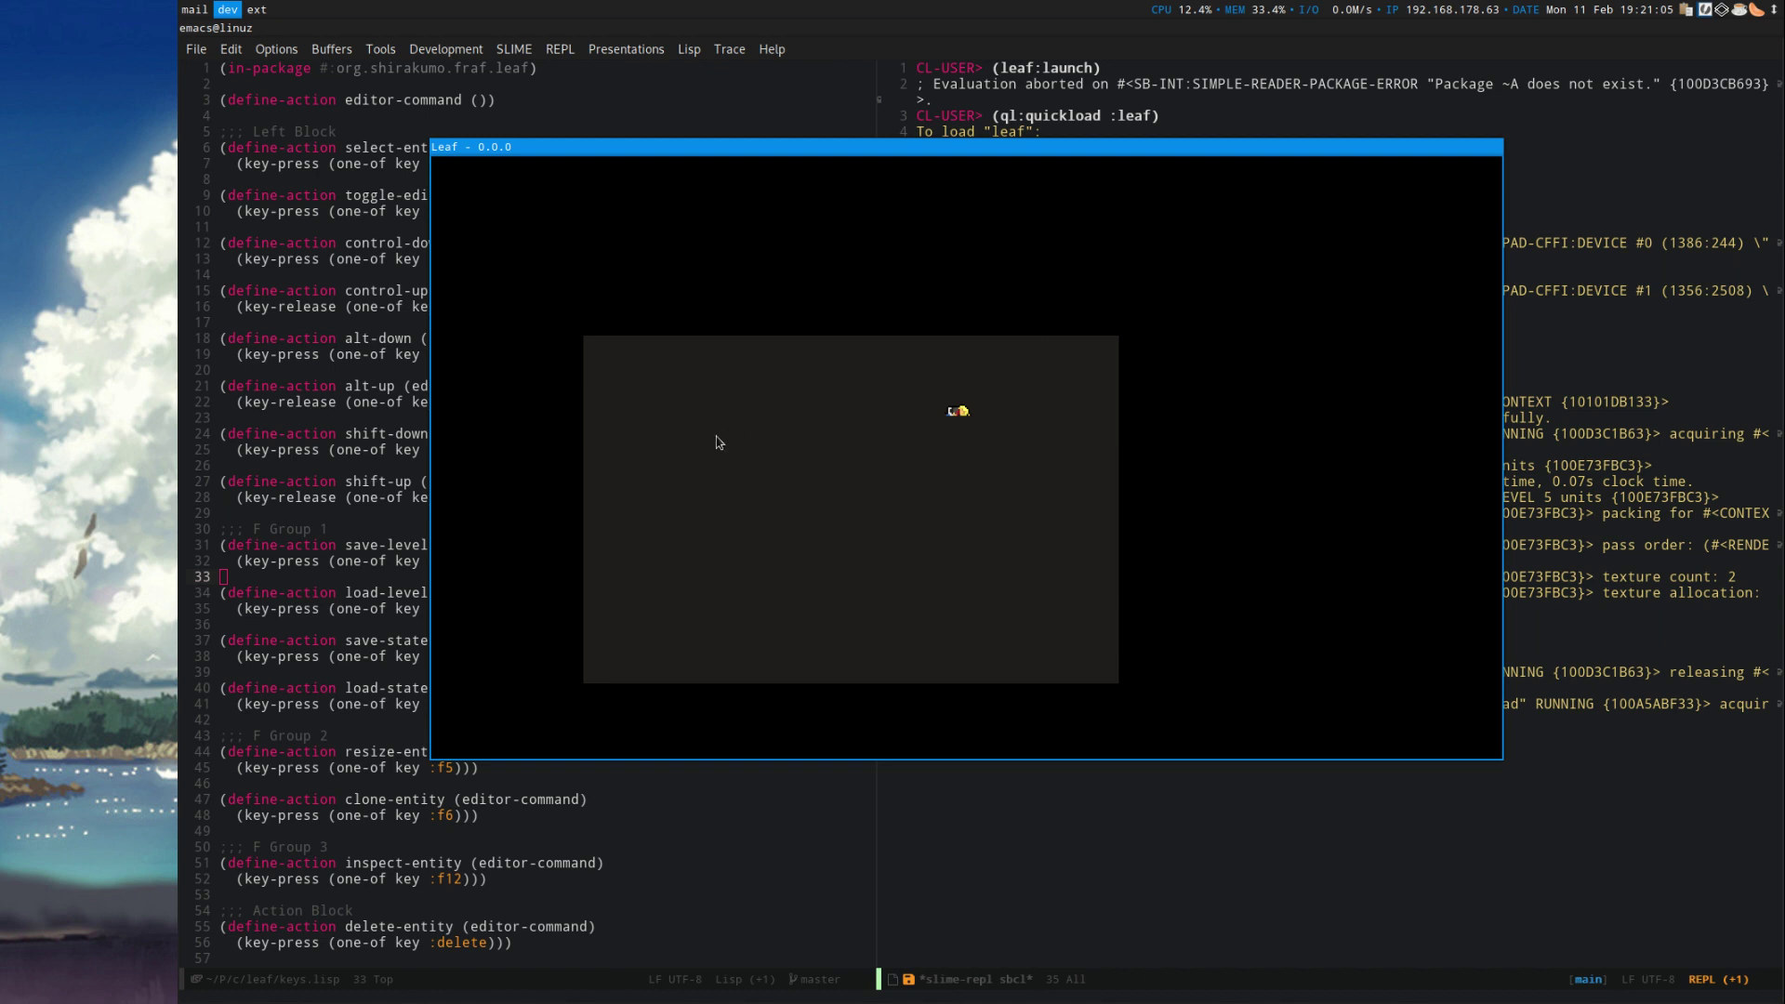
# Move the player to about the middle of the chunk and select the chunk for tile editing.
pyautogui.click(956, 414)
pyautogui.moveTo(961, 408); pyautogui.dragTo(852, 469)
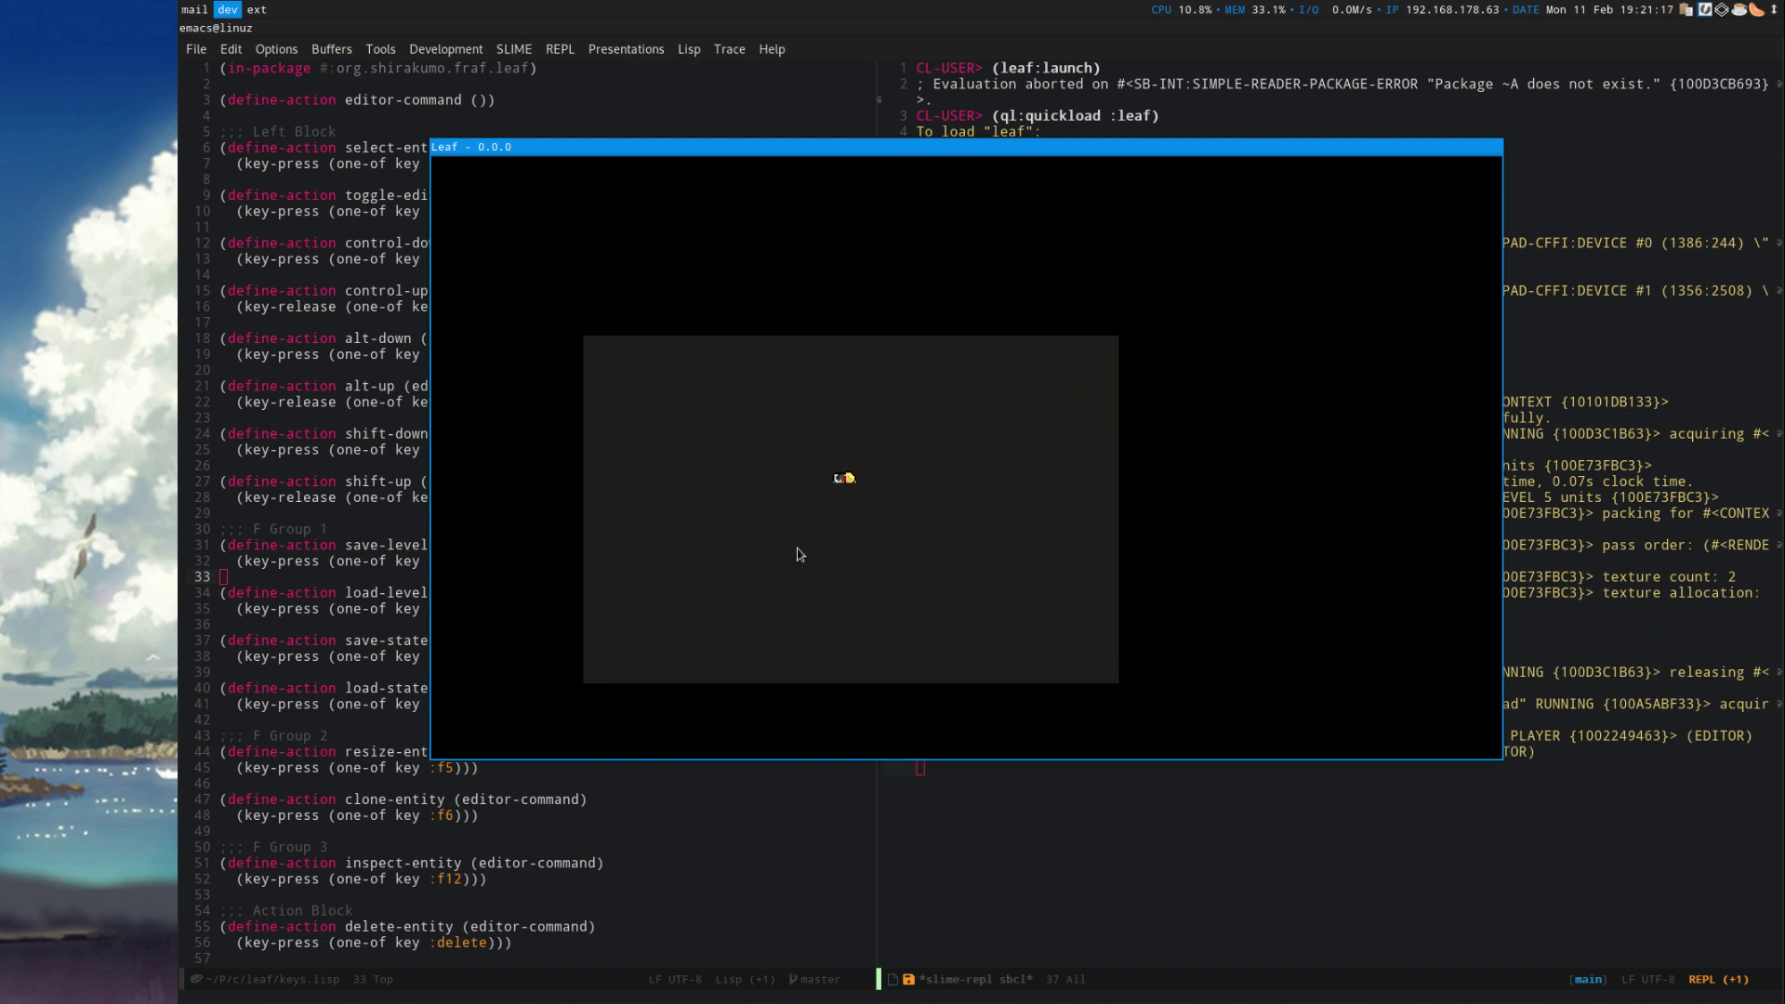
pyautogui.click(693, 424)
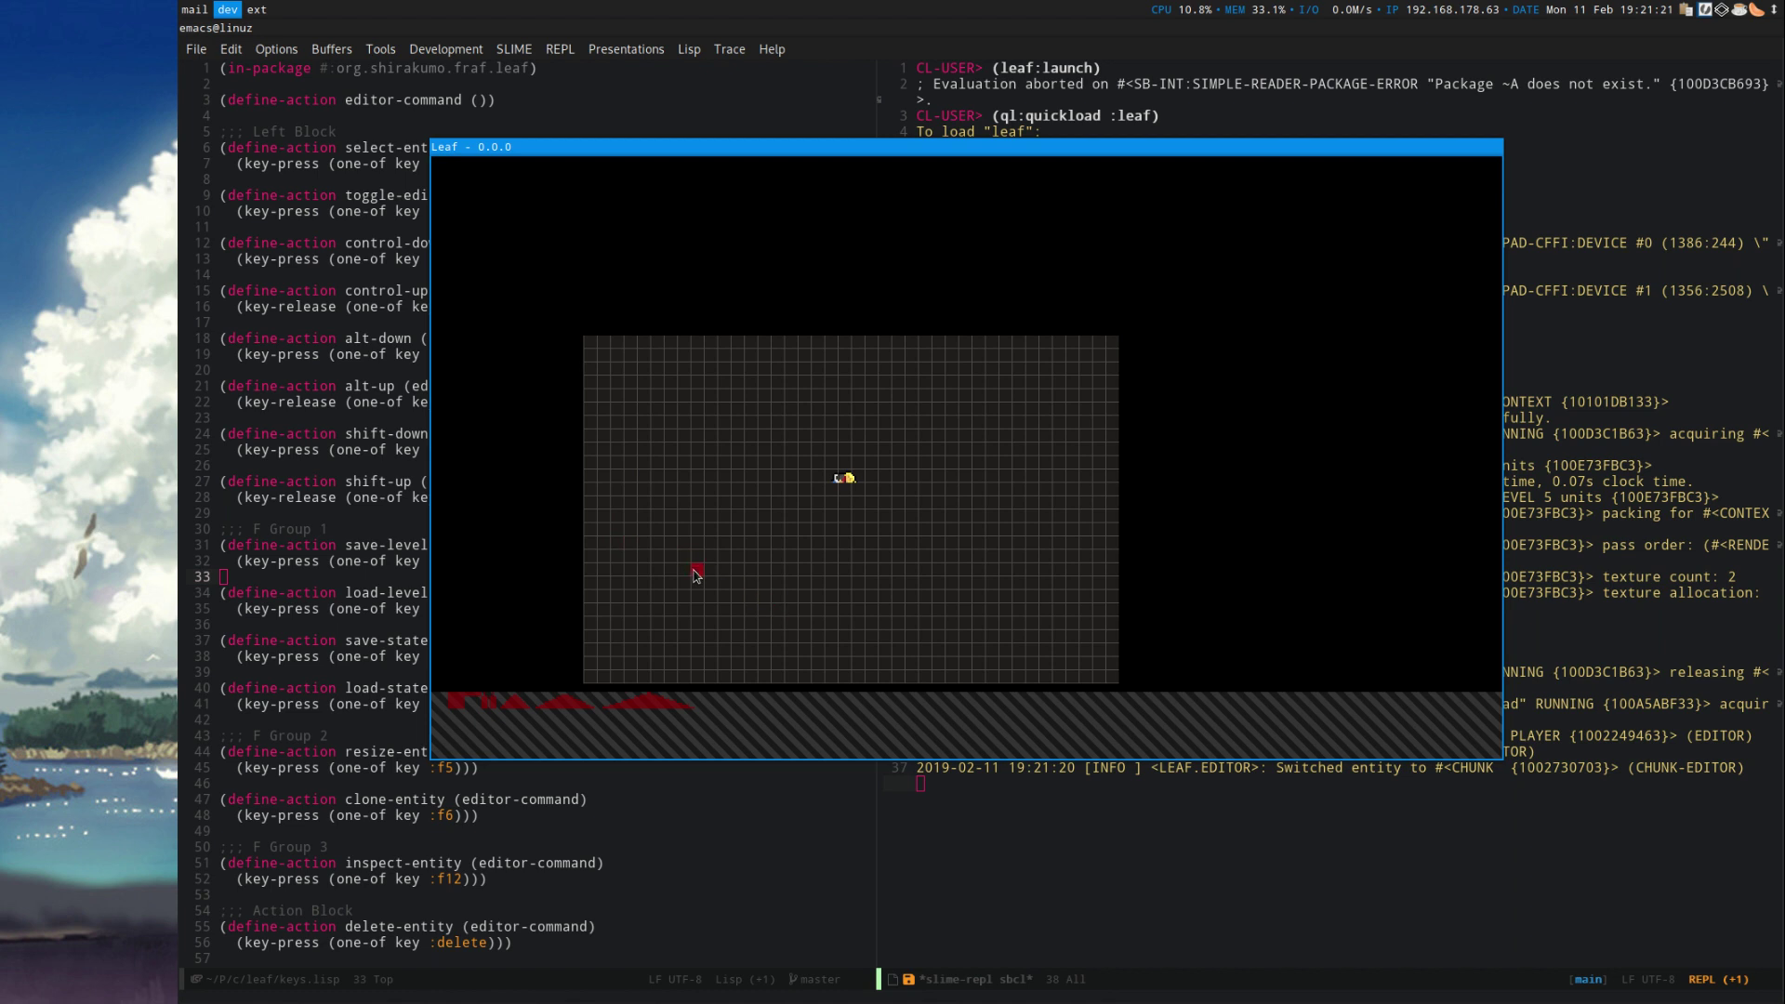
# Paint solid red tiles forming ledges at both sides, a pit with a low platform and bottom gap, and a pillar hanging from the top edge.
pyautogui.scroll(4, 707, 566)
pyautogui.scroll(1, 710, 570)
pyautogui.moveTo(589, 515)
pyautogui.mouseDown()
pyautogui.moveTo(835, 532)
pyautogui.moveTo(1115, 519)
pyautogui.mouseUp()
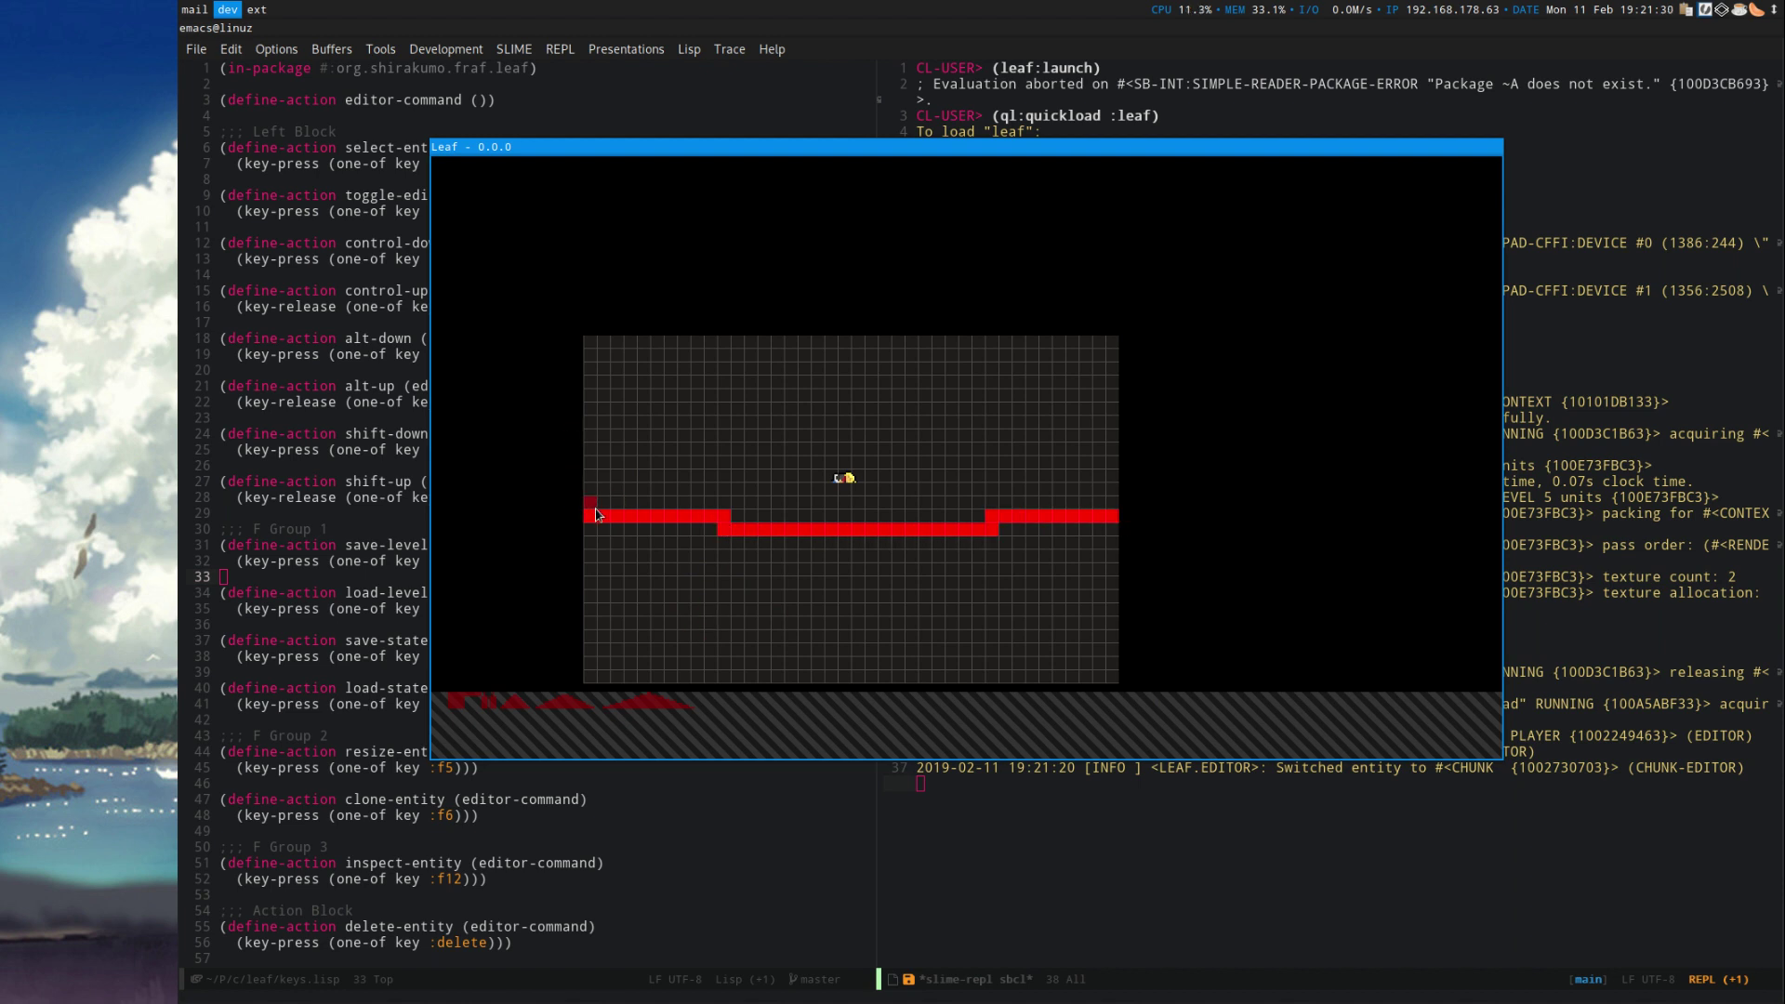
pyautogui.moveTo(709, 513)
pyautogui.mouseDown()
pyautogui.moveTo(1042, 531)
pyautogui.moveTo(707, 524)
pyautogui.moveTo(724, 685)
pyautogui.moveTo(811, 646)
pyautogui.moveTo(983, 632)
pyautogui.moveTo(998, 540)
pyautogui.mouseUp()
pyautogui.rightClick(976, 625)
pyautogui.click(988, 636)
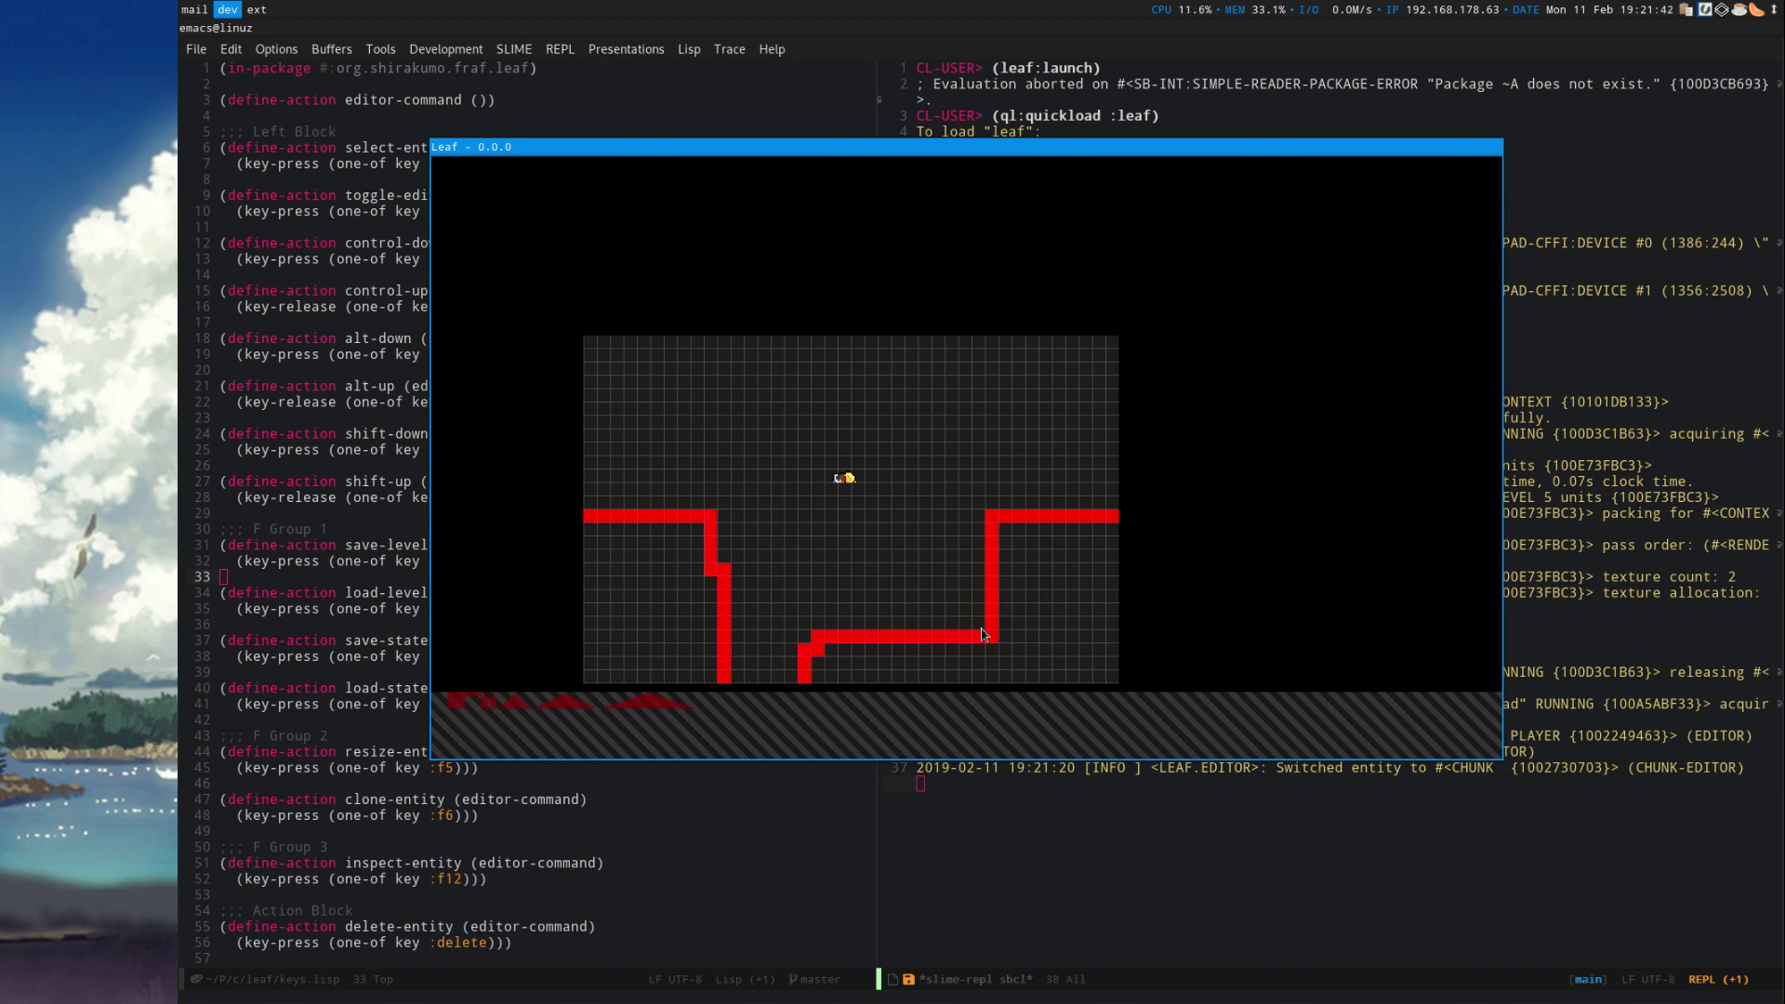
pyautogui.moveTo(844, 349)
pyautogui.mouseDown()
pyautogui.moveTo(844, 540)
pyautogui.moveTo(939, 549)
pyautogui.moveTo(937, 339)
pyautogui.moveTo(939, 483)
pyautogui.moveTo(925, 363)
pyautogui.moveTo(908, 500)
pyautogui.moveTo(846, 507)
pyautogui.moveTo(830, 528)
pyautogui.moveTo(831, 474)
pyautogui.moveTo(642, 488)
pyautogui.mouseUp()
# Move the player onto the left ledge and reselect the chunk.
pyautogui.press('Tab')
pyautogui.click(854, 481)
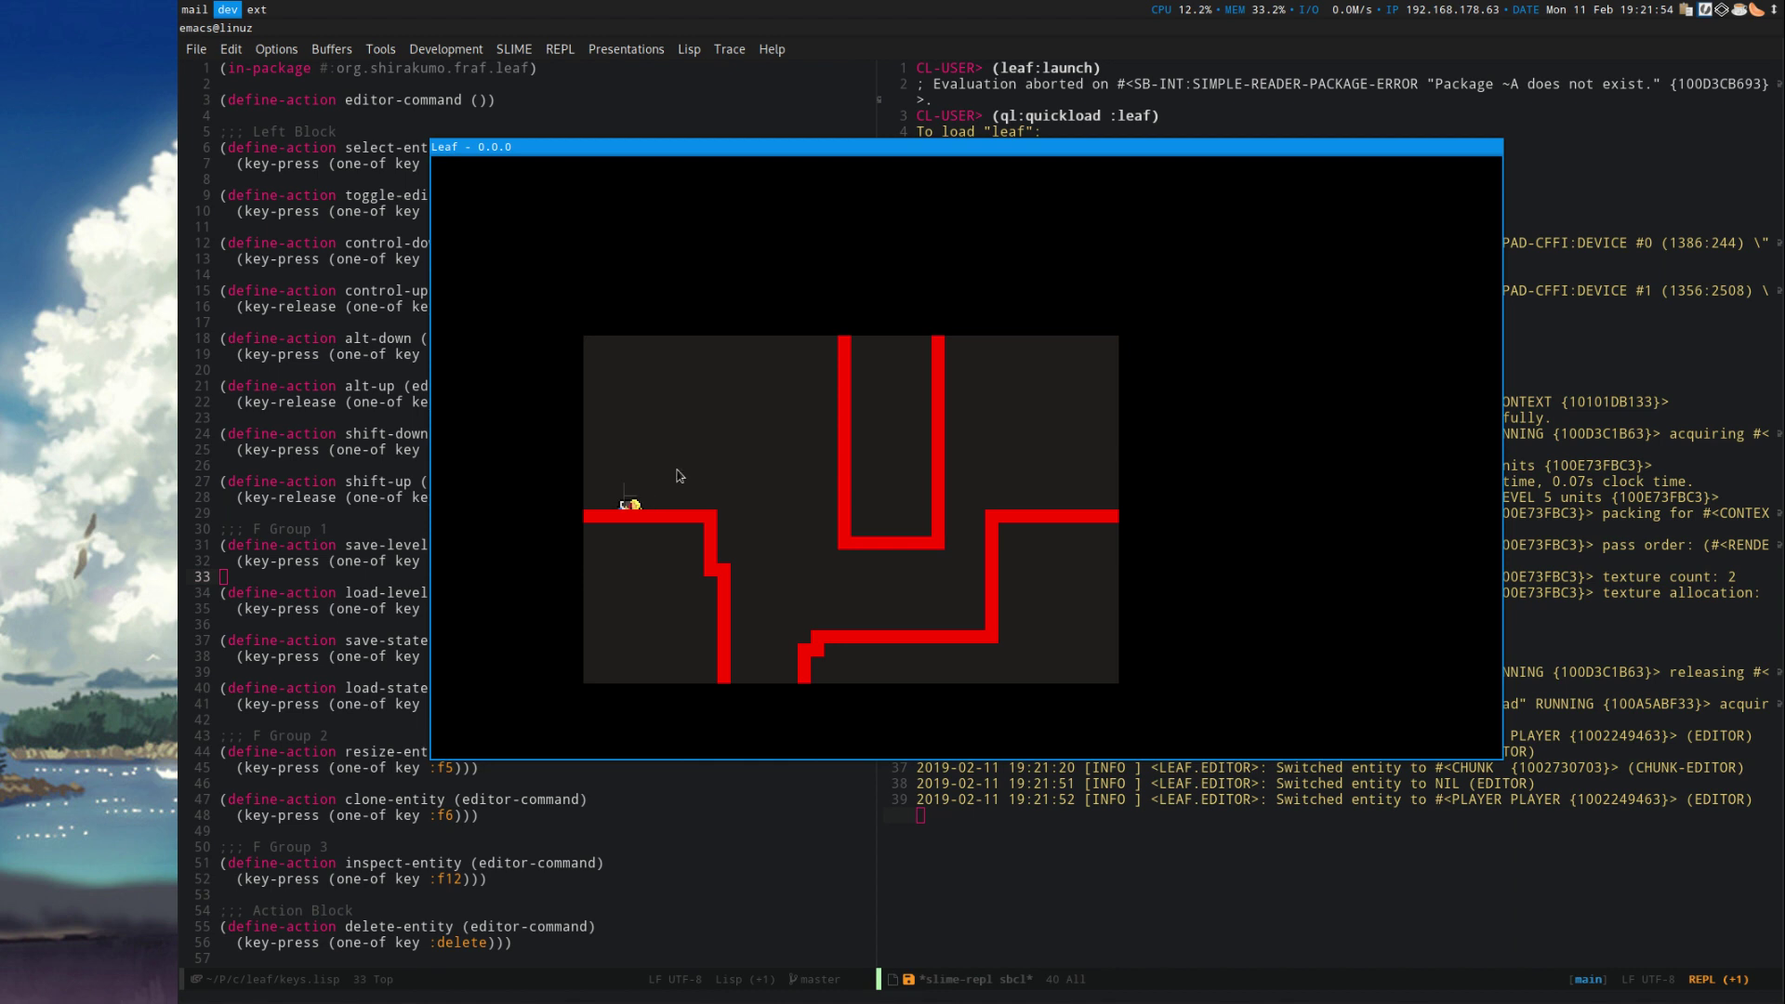
pyautogui.press('Tab')
pyautogui.click(642, 606)
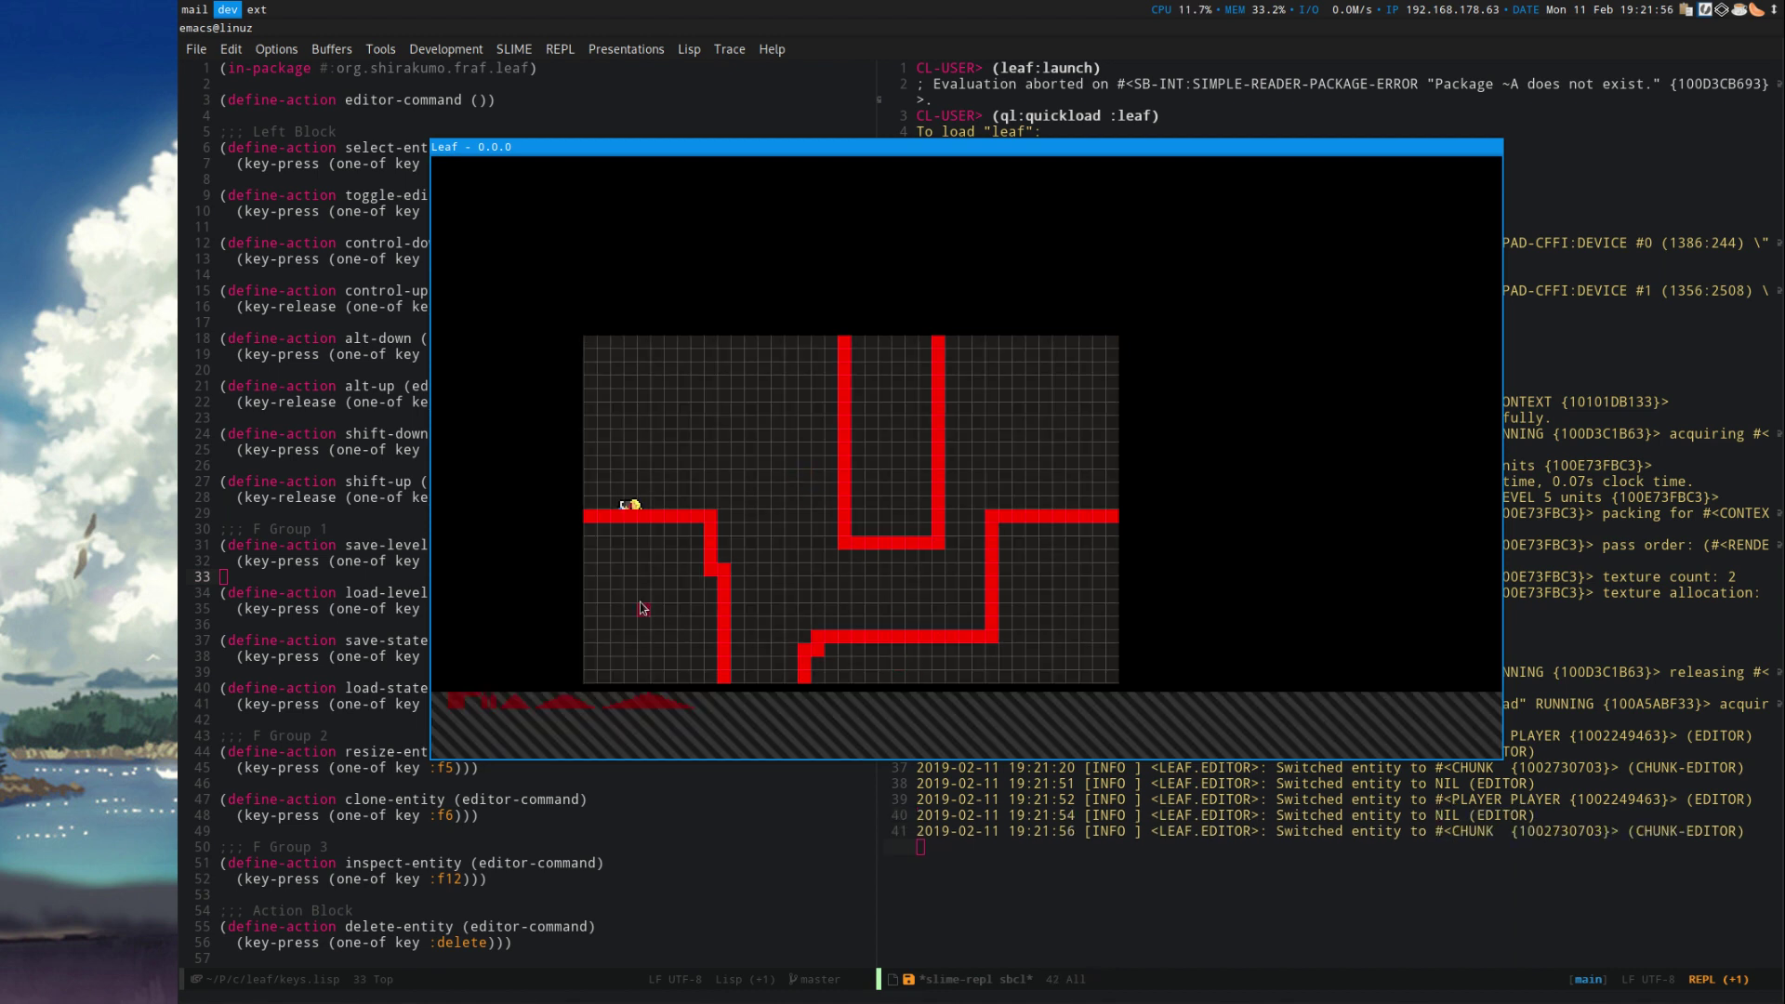
# Browse the chunk's tile layers and choose the one holding the white-edged wall tiles.
pyautogui.press('1')
pyautogui.press('2')
pyautogui.press('3')
pyautogui.scroll(3, 632, 529)
pyautogui.scroll(1, 724, 424)
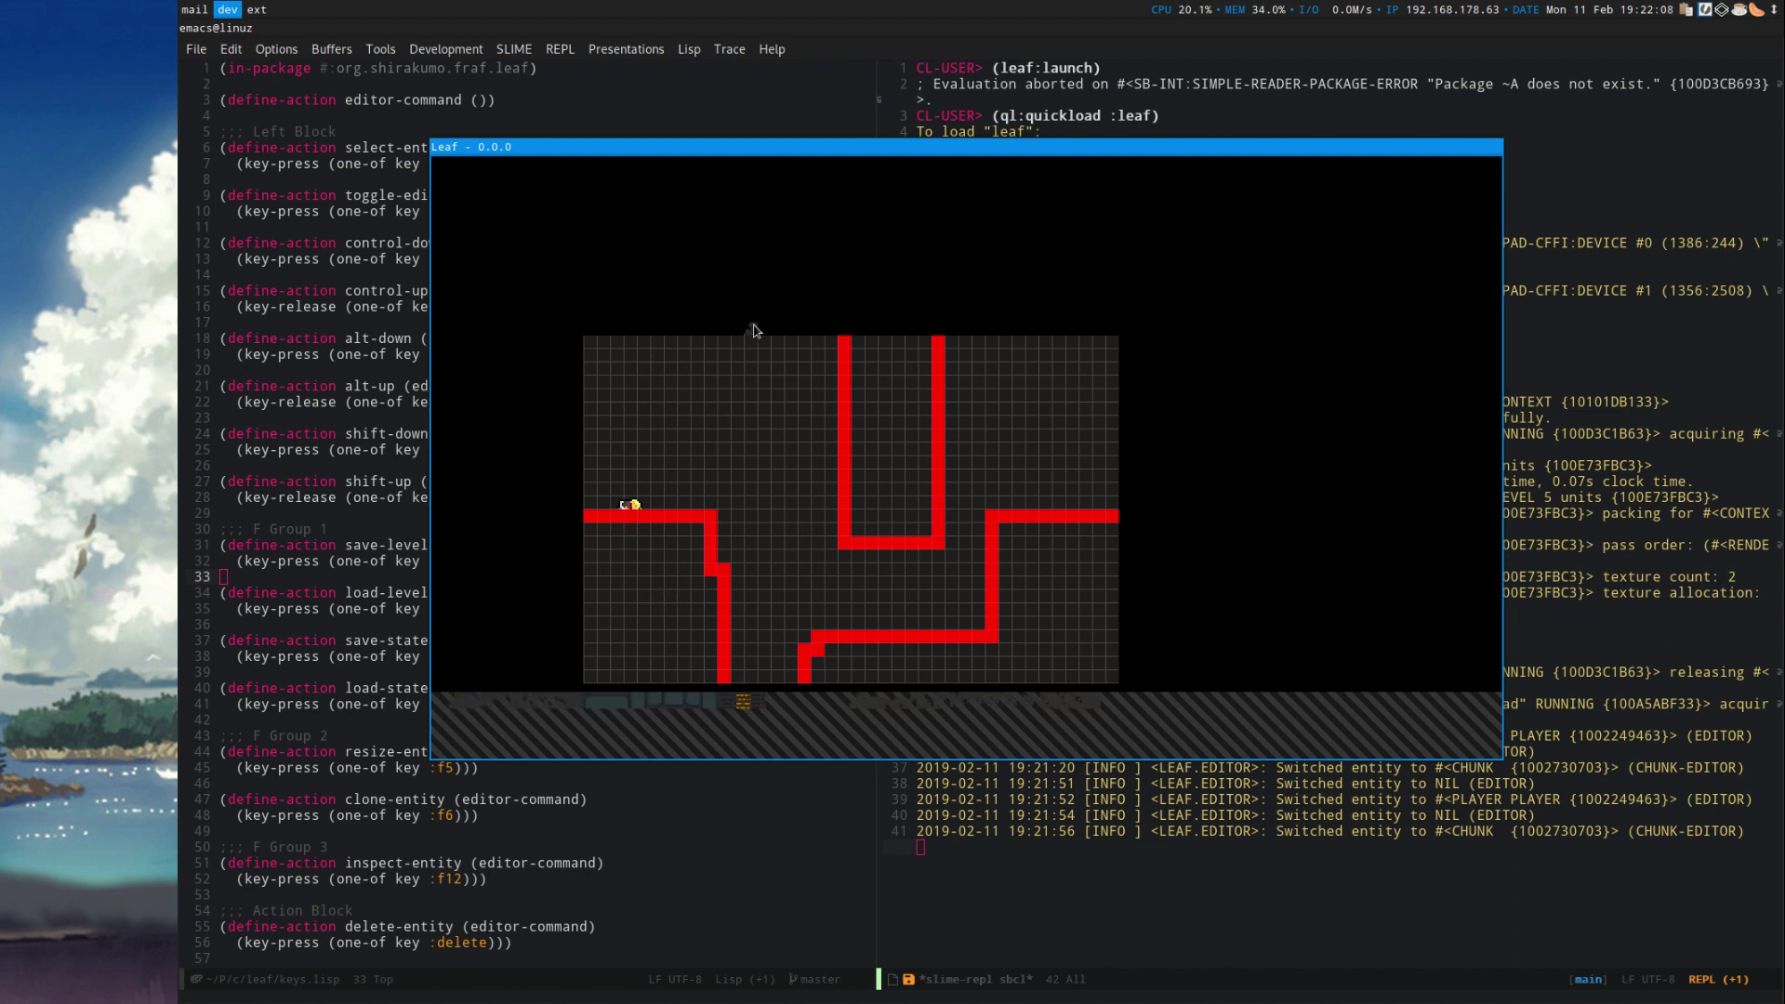
pyautogui.scroll(1, 755, 485)
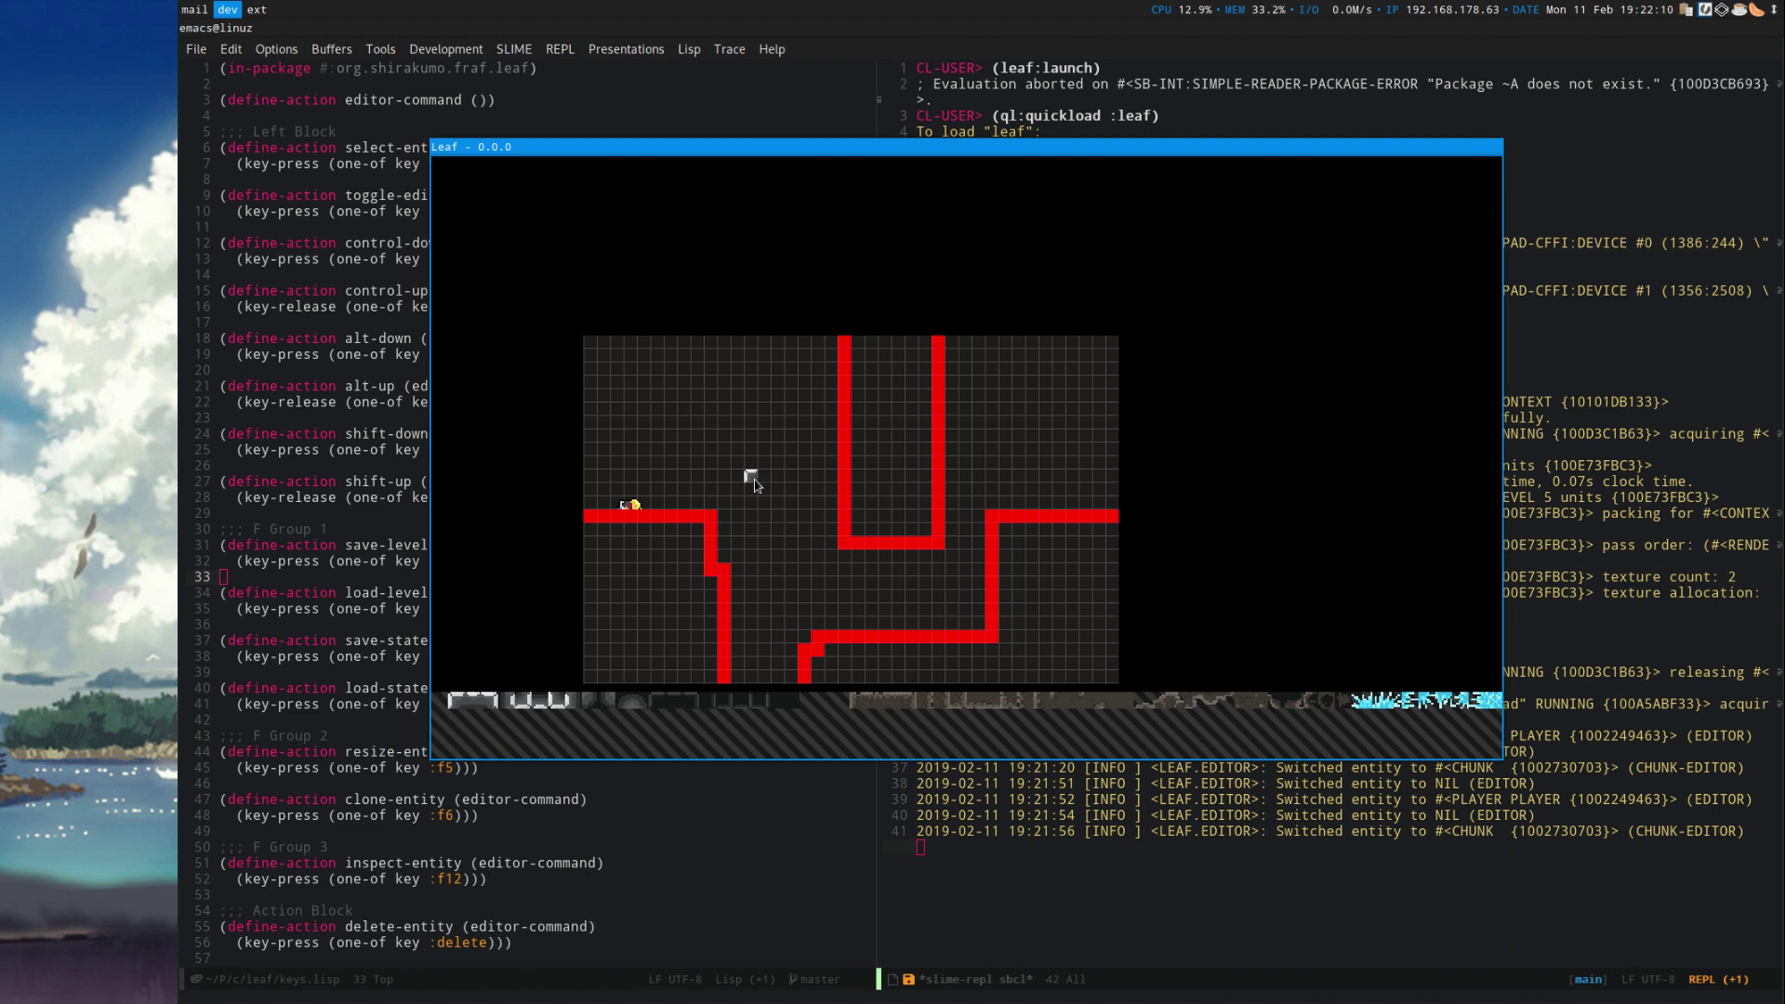
pyautogui.click(554, 697)
pyautogui.scroll(1, 667, 479)
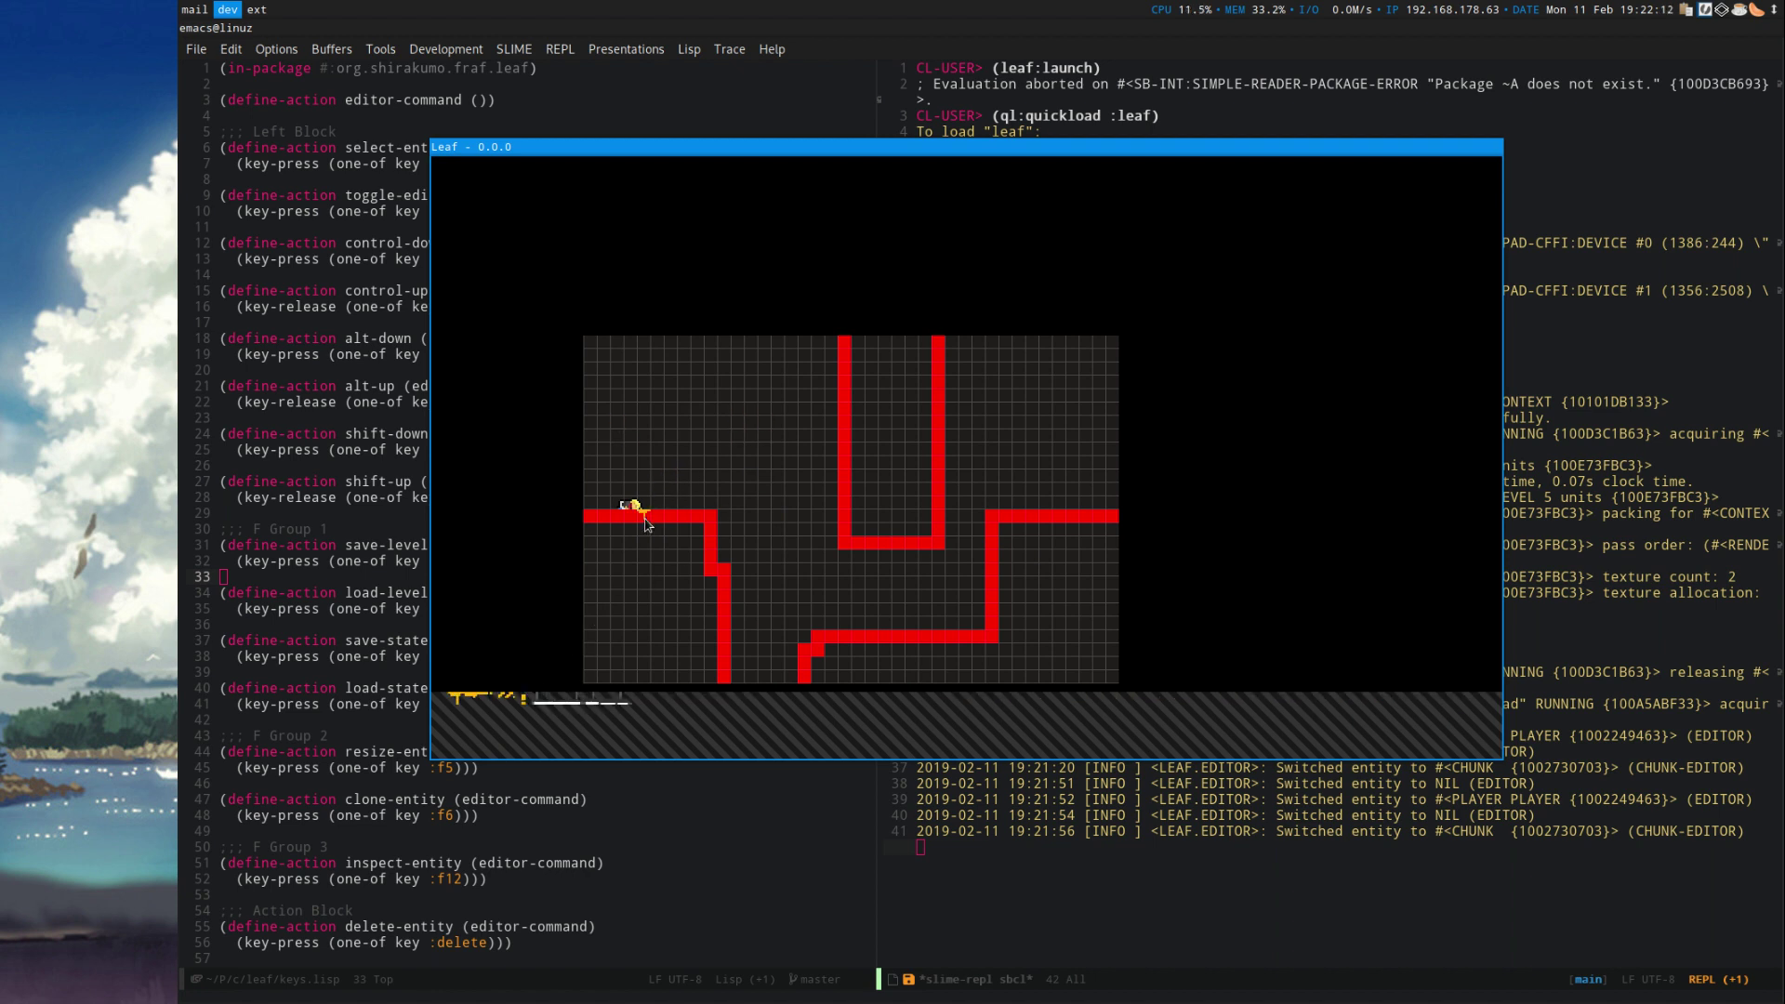
pyautogui.scroll(1, 646, 523)
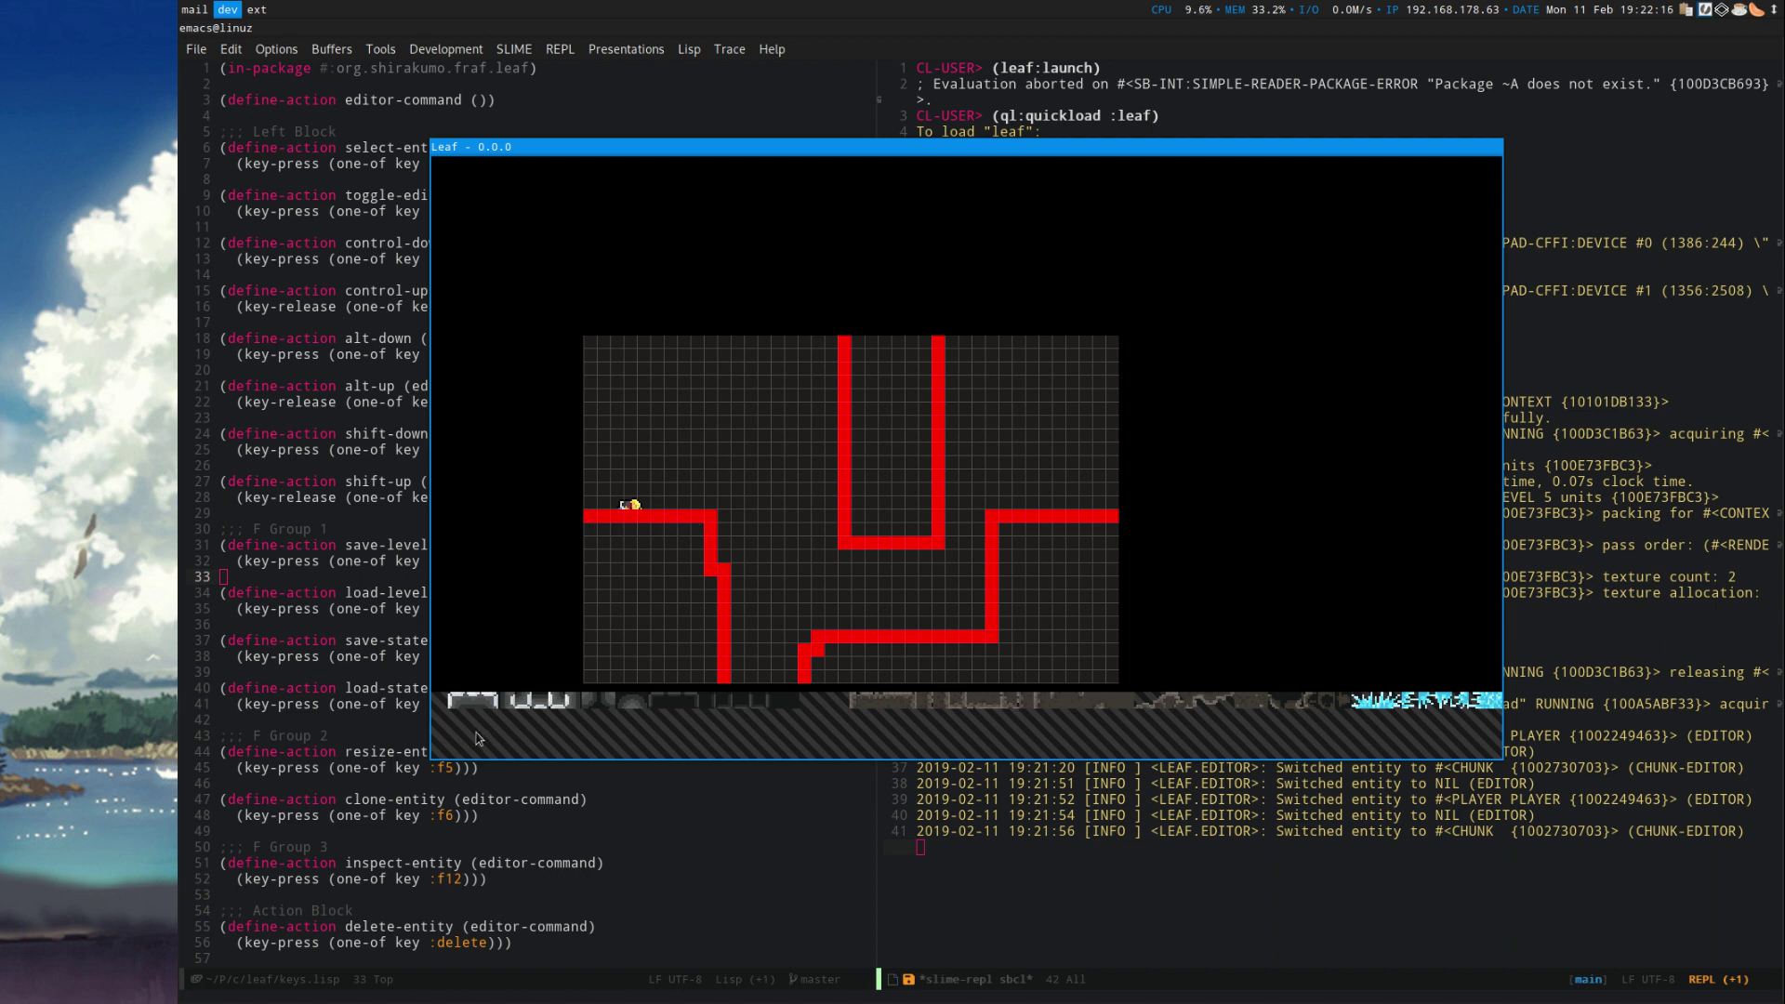
# Cover the left ledge, the low platform and the right ledge with matching white-edged wall tiles.
pyautogui.moveTo(591, 516)
pyautogui.mouseDown()
pyautogui.moveTo(716, 522)
pyautogui.moveTo(722, 679)
pyautogui.mouseUp()
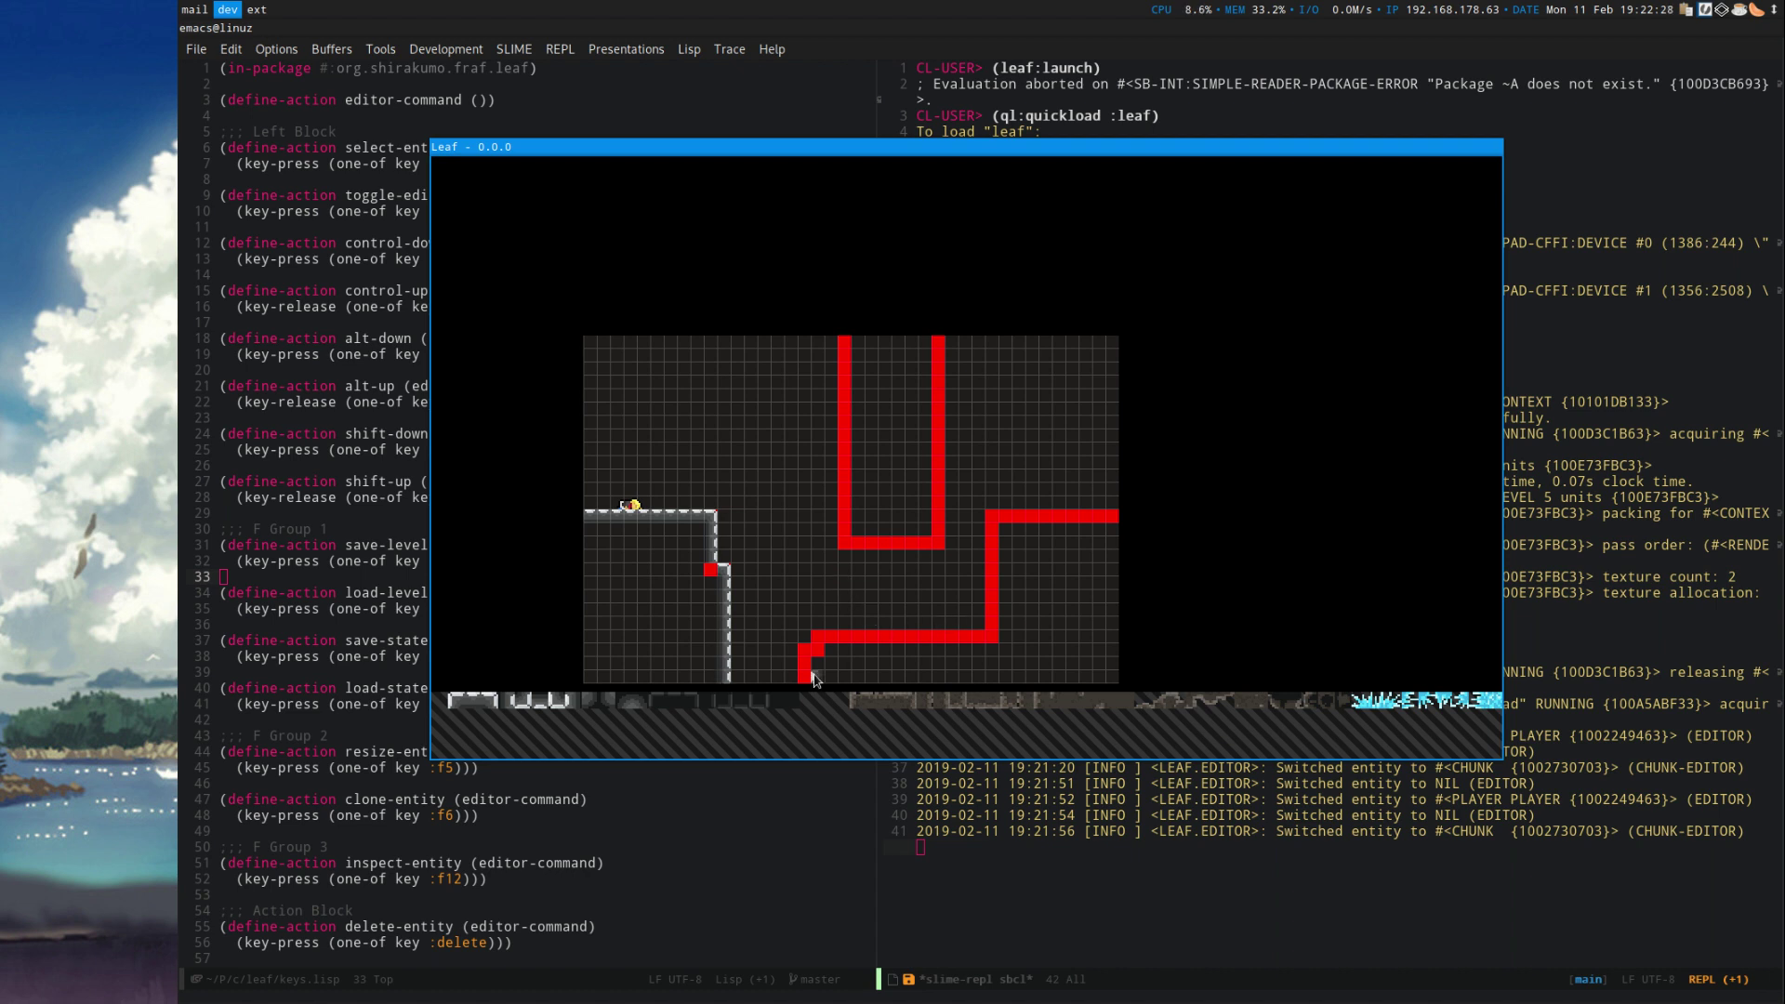
pyautogui.moveTo(805, 680); pyautogui.dragTo(808, 649)
pyautogui.moveTo(816, 638); pyautogui.dragTo(971, 639)
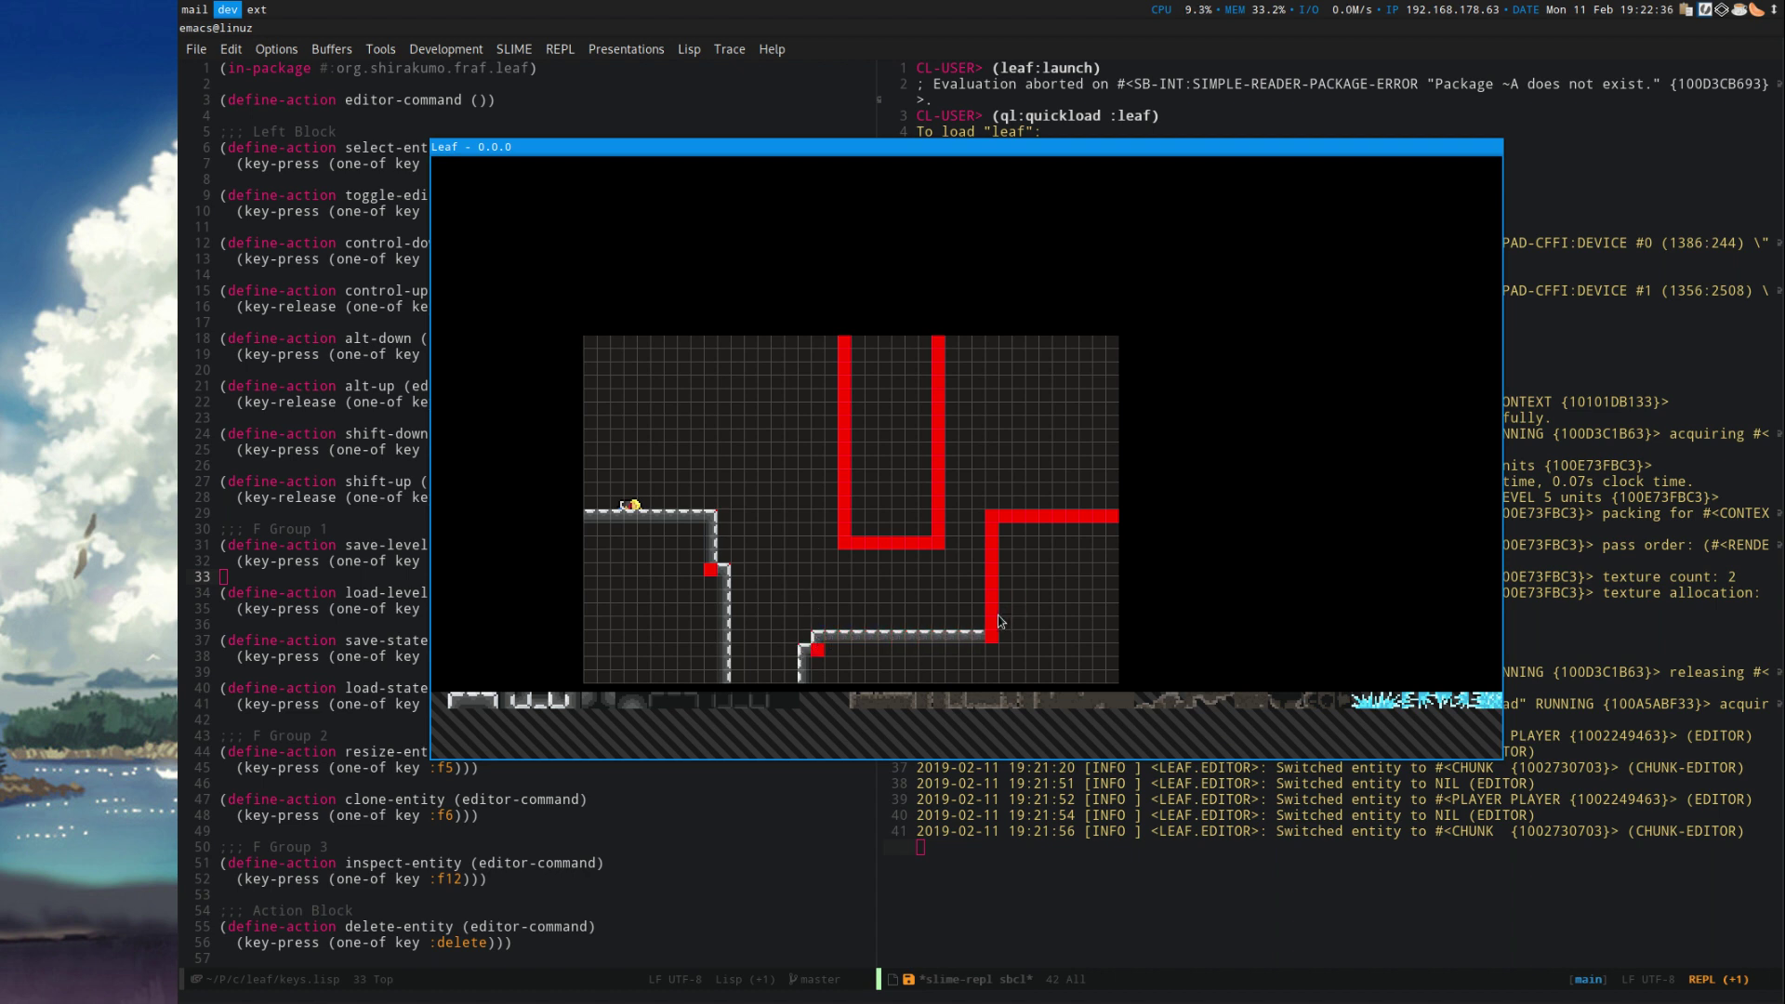
pyautogui.click(1000, 622)
pyautogui.click(994, 606)
pyautogui.click(997, 538)
pyautogui.moveTo(1004, 517); pyautogui.dragTo(1113, 517)
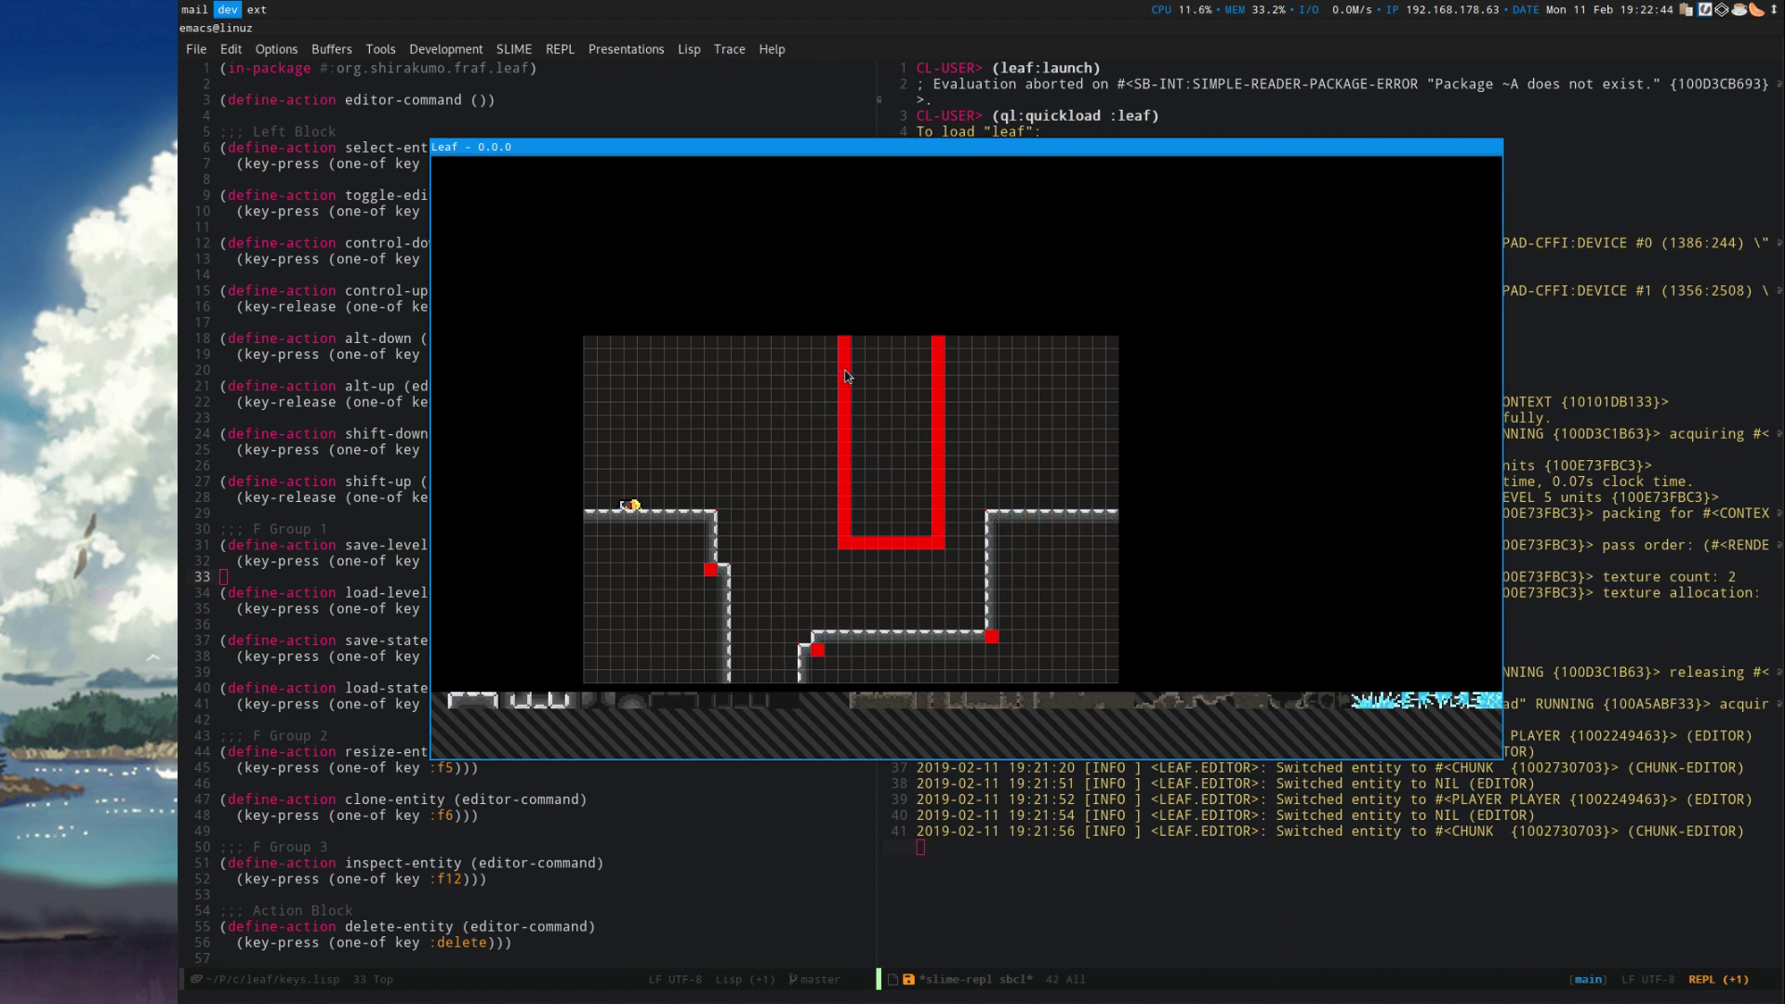
# Cover the sides and underside of the hanging pillar with matching white-edged wall tiles.
pyautogui.moveTo(942, 346); pyautogui.dragTo(941, 527)
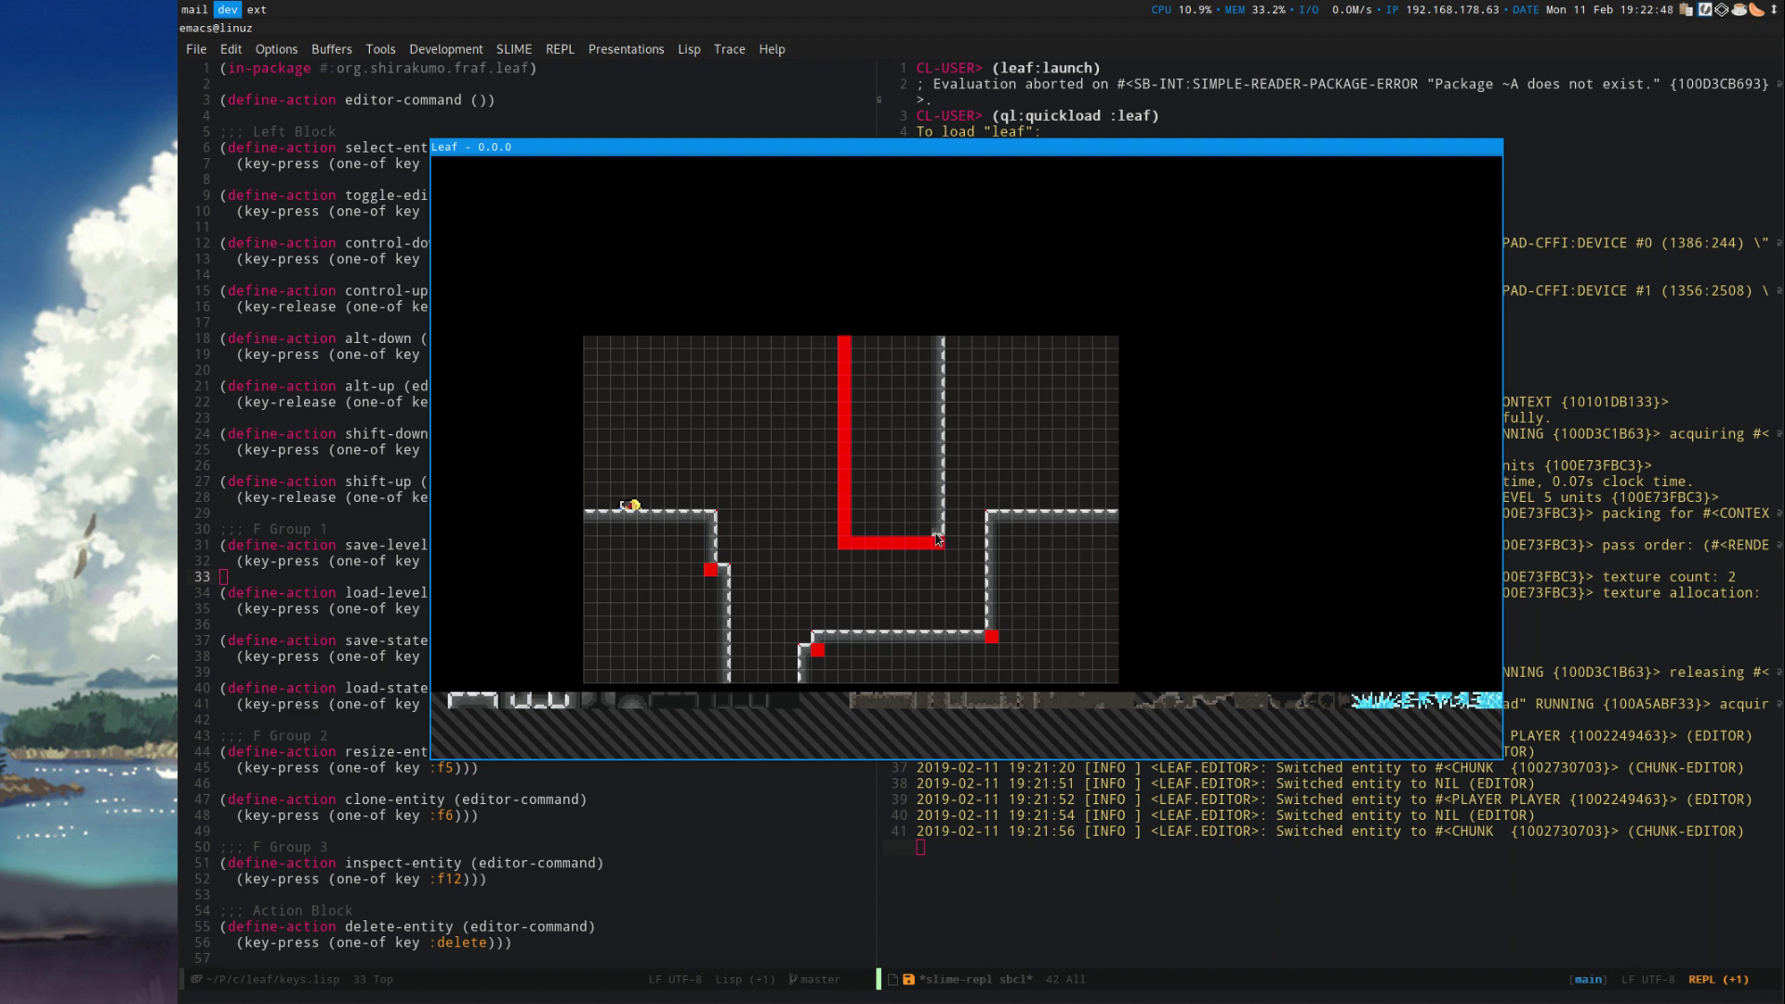
pyautogui.scroll(-1, 840, 543)
pyautogui.click(842, 542)
pyautogui.scroll(-1, 836, 531)
pyautogui.moveTo(842, 530); pyautogui.dragTo(842, 342)
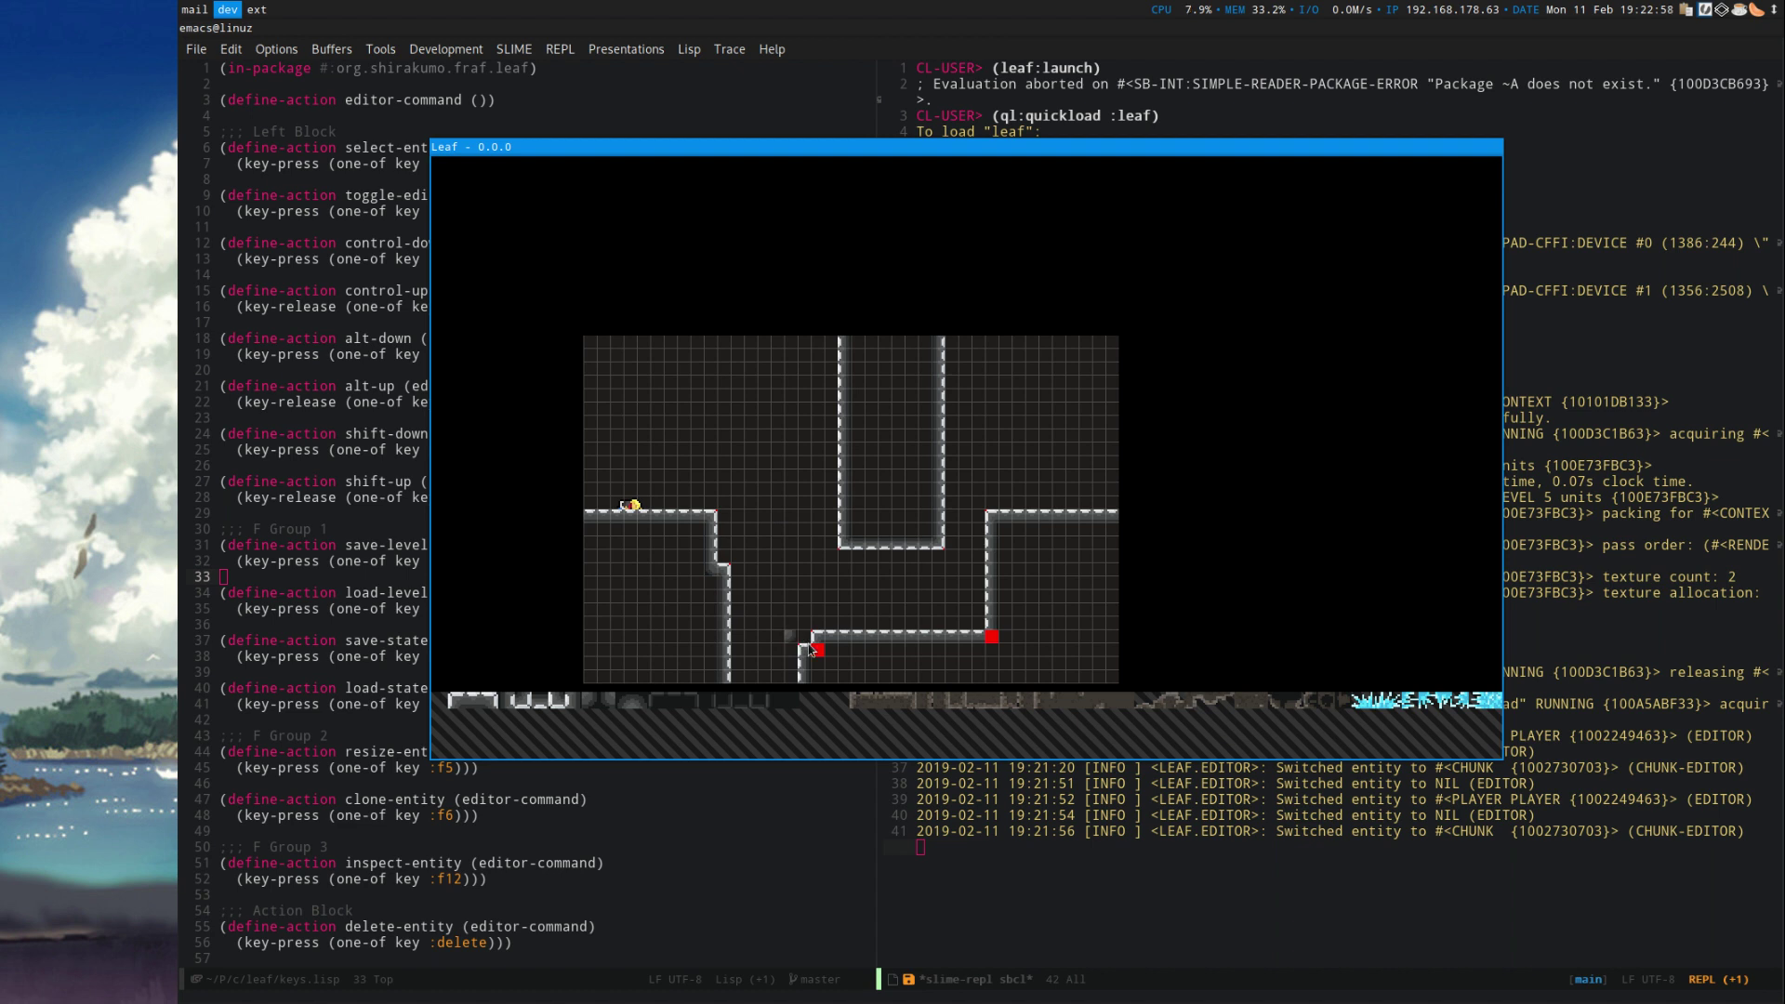
# Cover the remaining inner corners with corner tiles and fill the wall interiors with dark tiles.
pyautogui.click(990, 637)
pyautogui.scroll(-1, 627, 733)
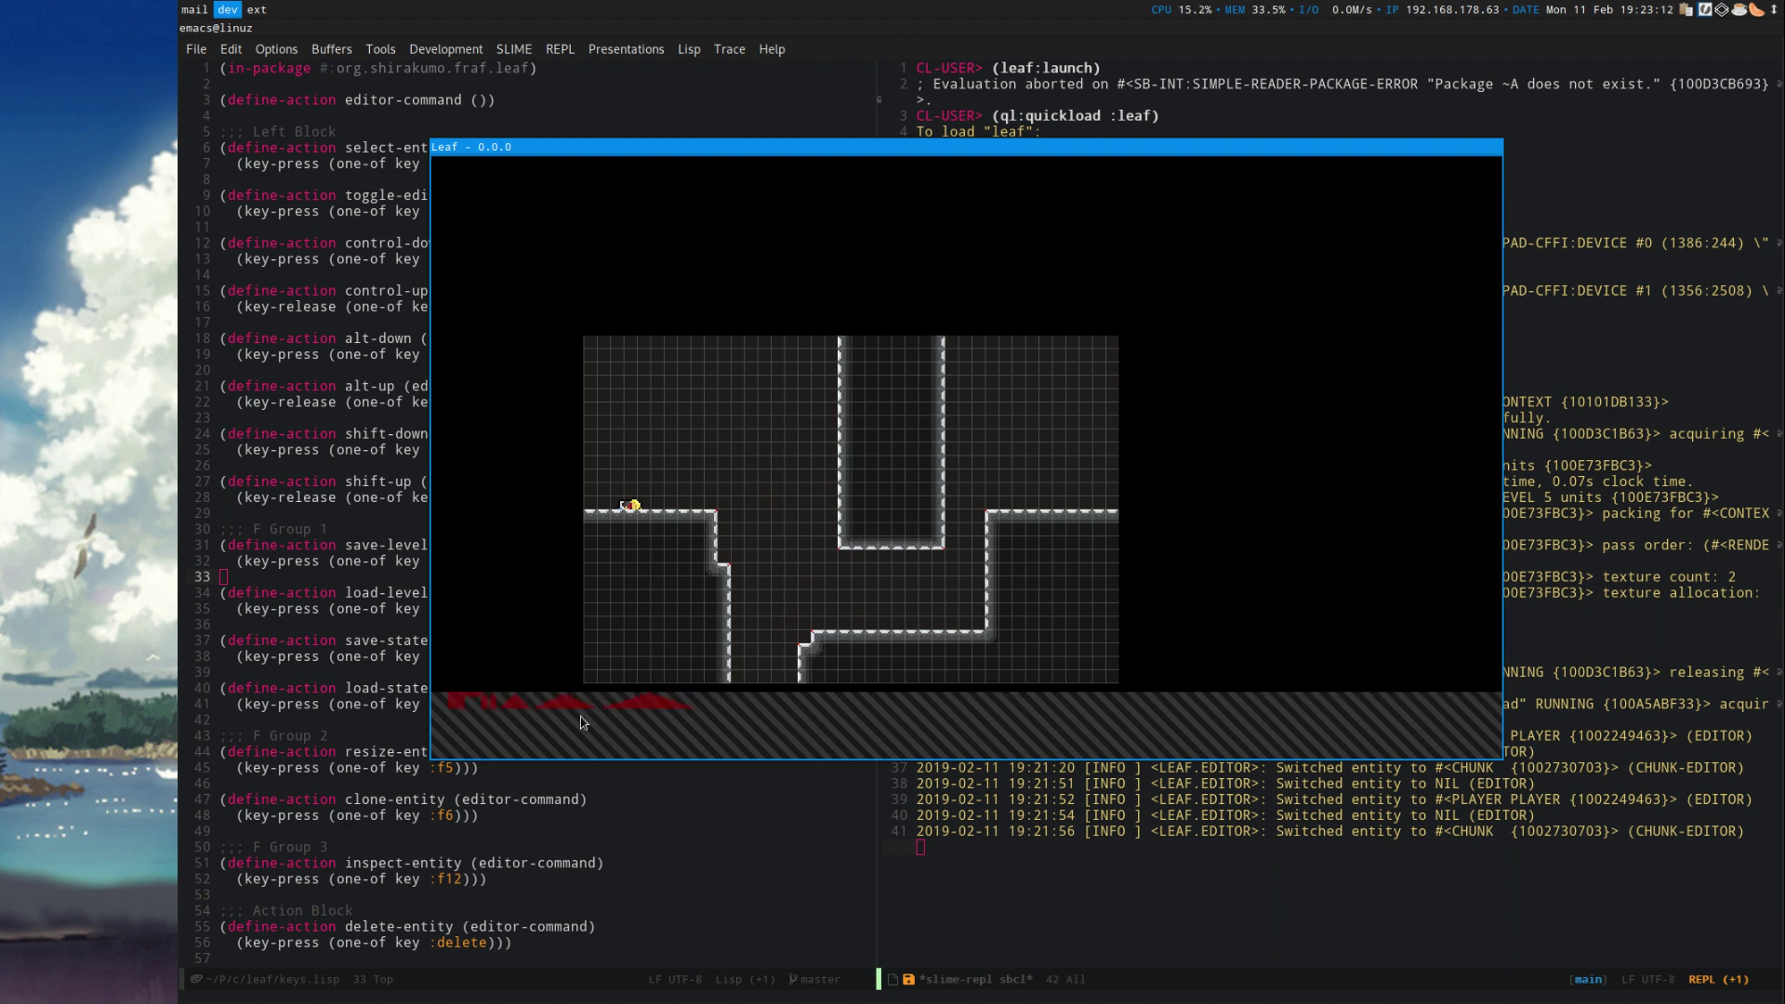
# Paint a column of red hazard tiles down the pillar's left side and overlay it with cyan spike tiles.
pyautogui.moveTo(843, 266); pyautogui.dragTo(835, 515)
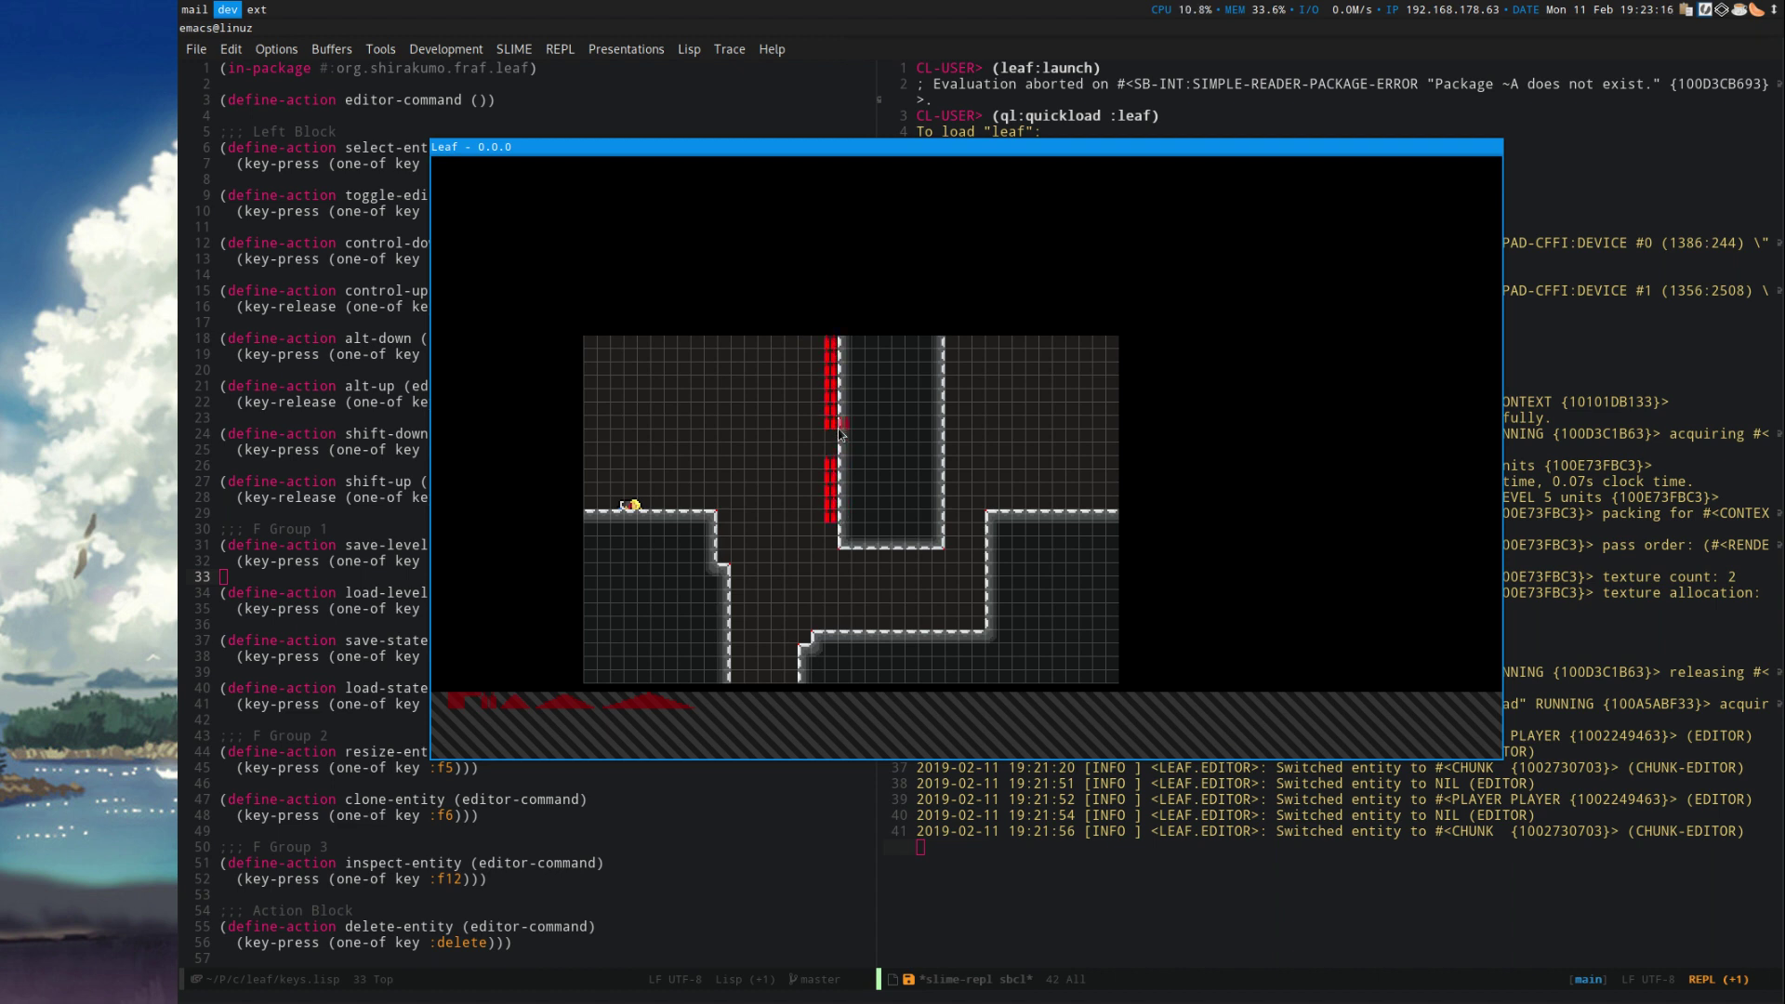
pyautogui.moveTo(835, 432); pyautogui.dragTo(834, 460)
pyautogui.press('1')
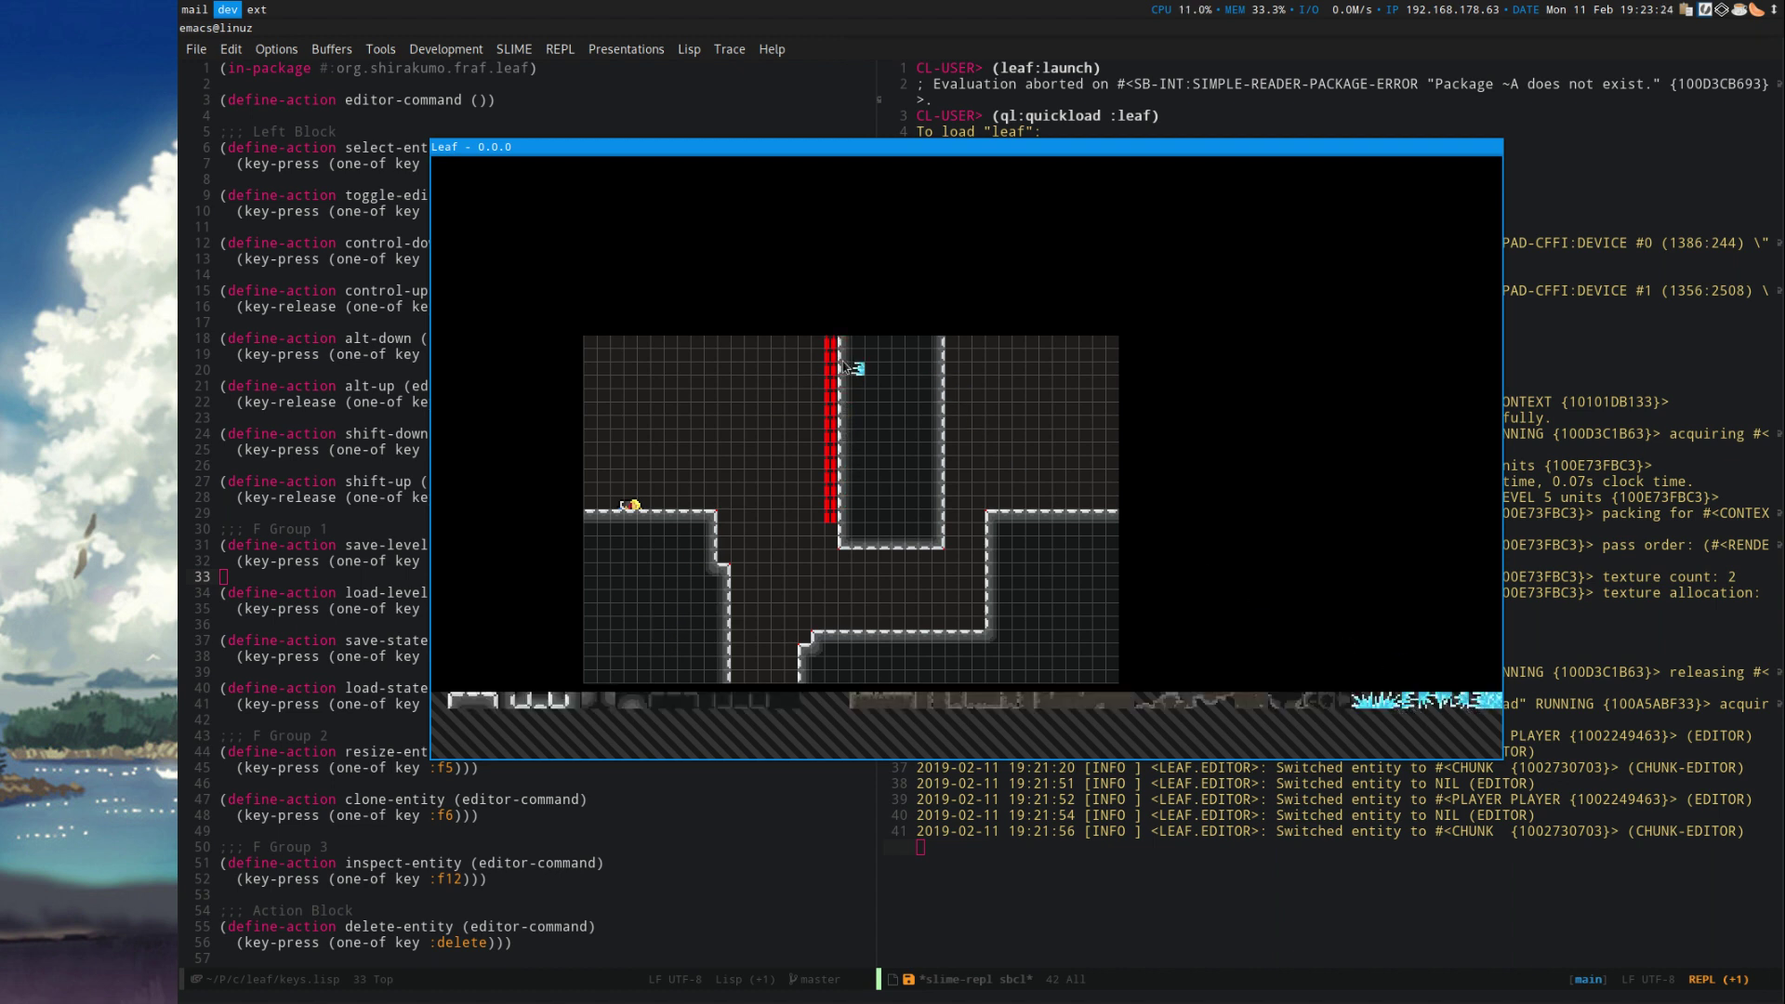
pyautogui.moveTo(830, 344); pyautogui.dragTo(830, 509)
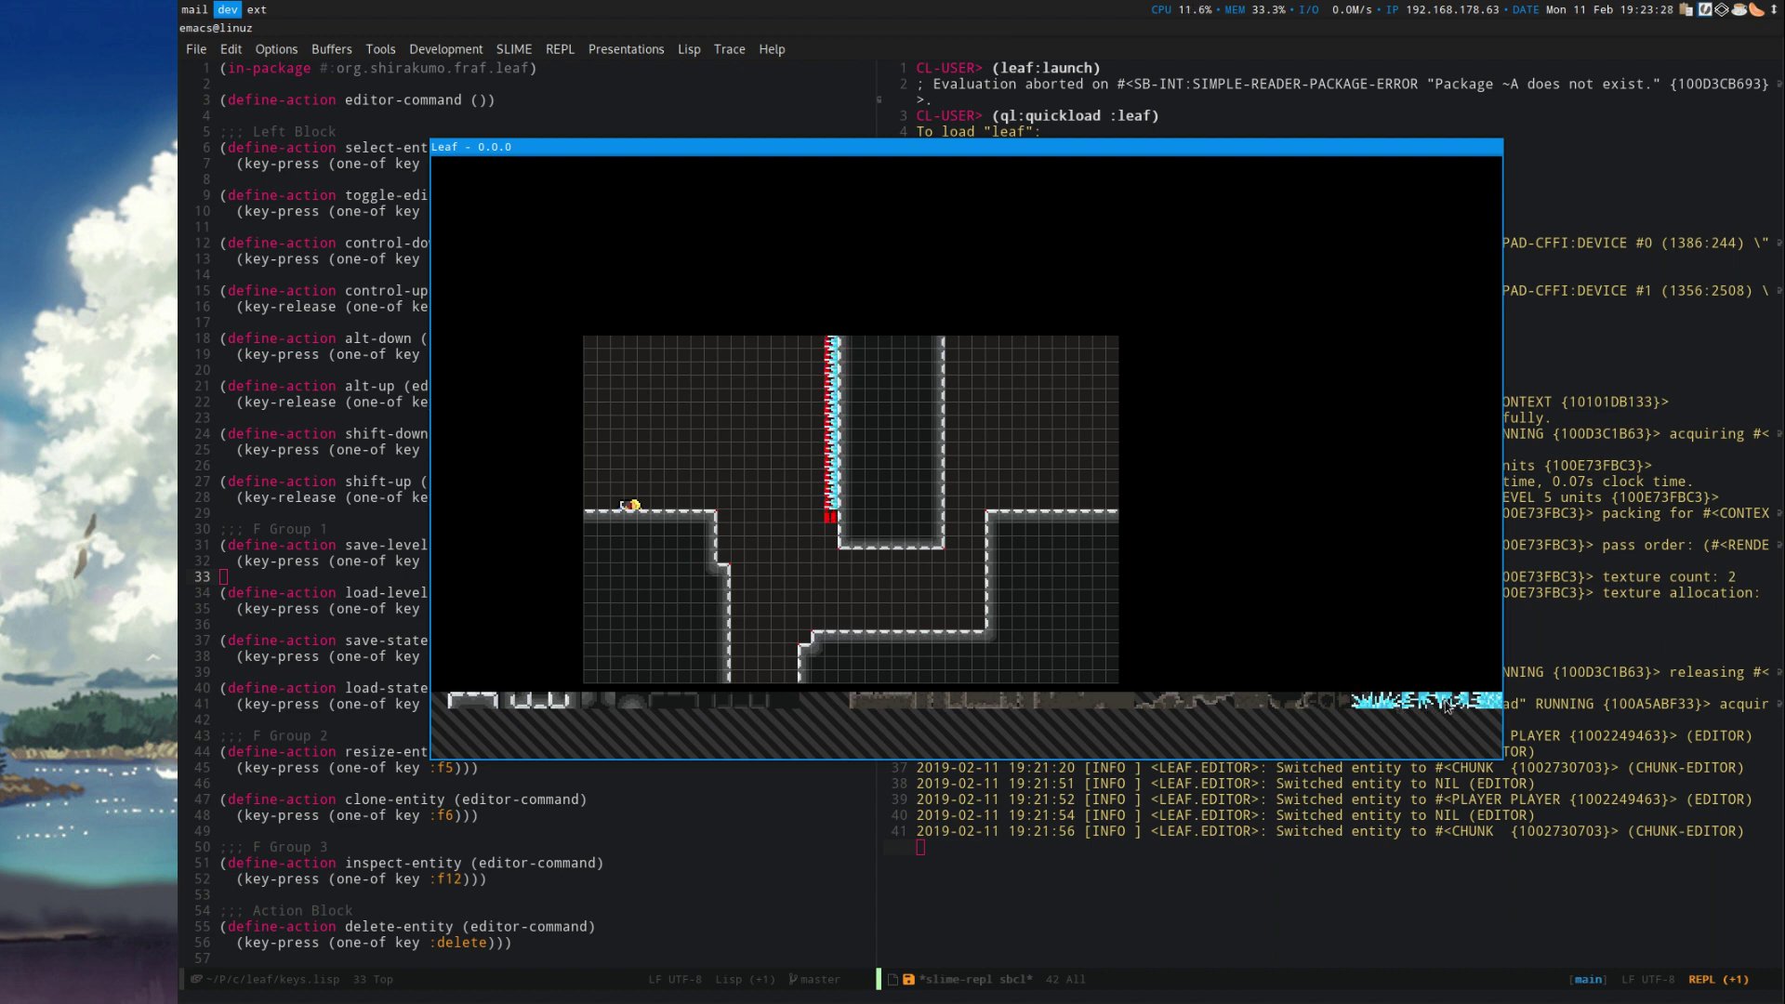
pyautogui.click(832, 517)
# Playtest the level outside the editor by running and jumping around the left ledge, and return to editor mode.
pyautogui.scroll(1, 915, 494)
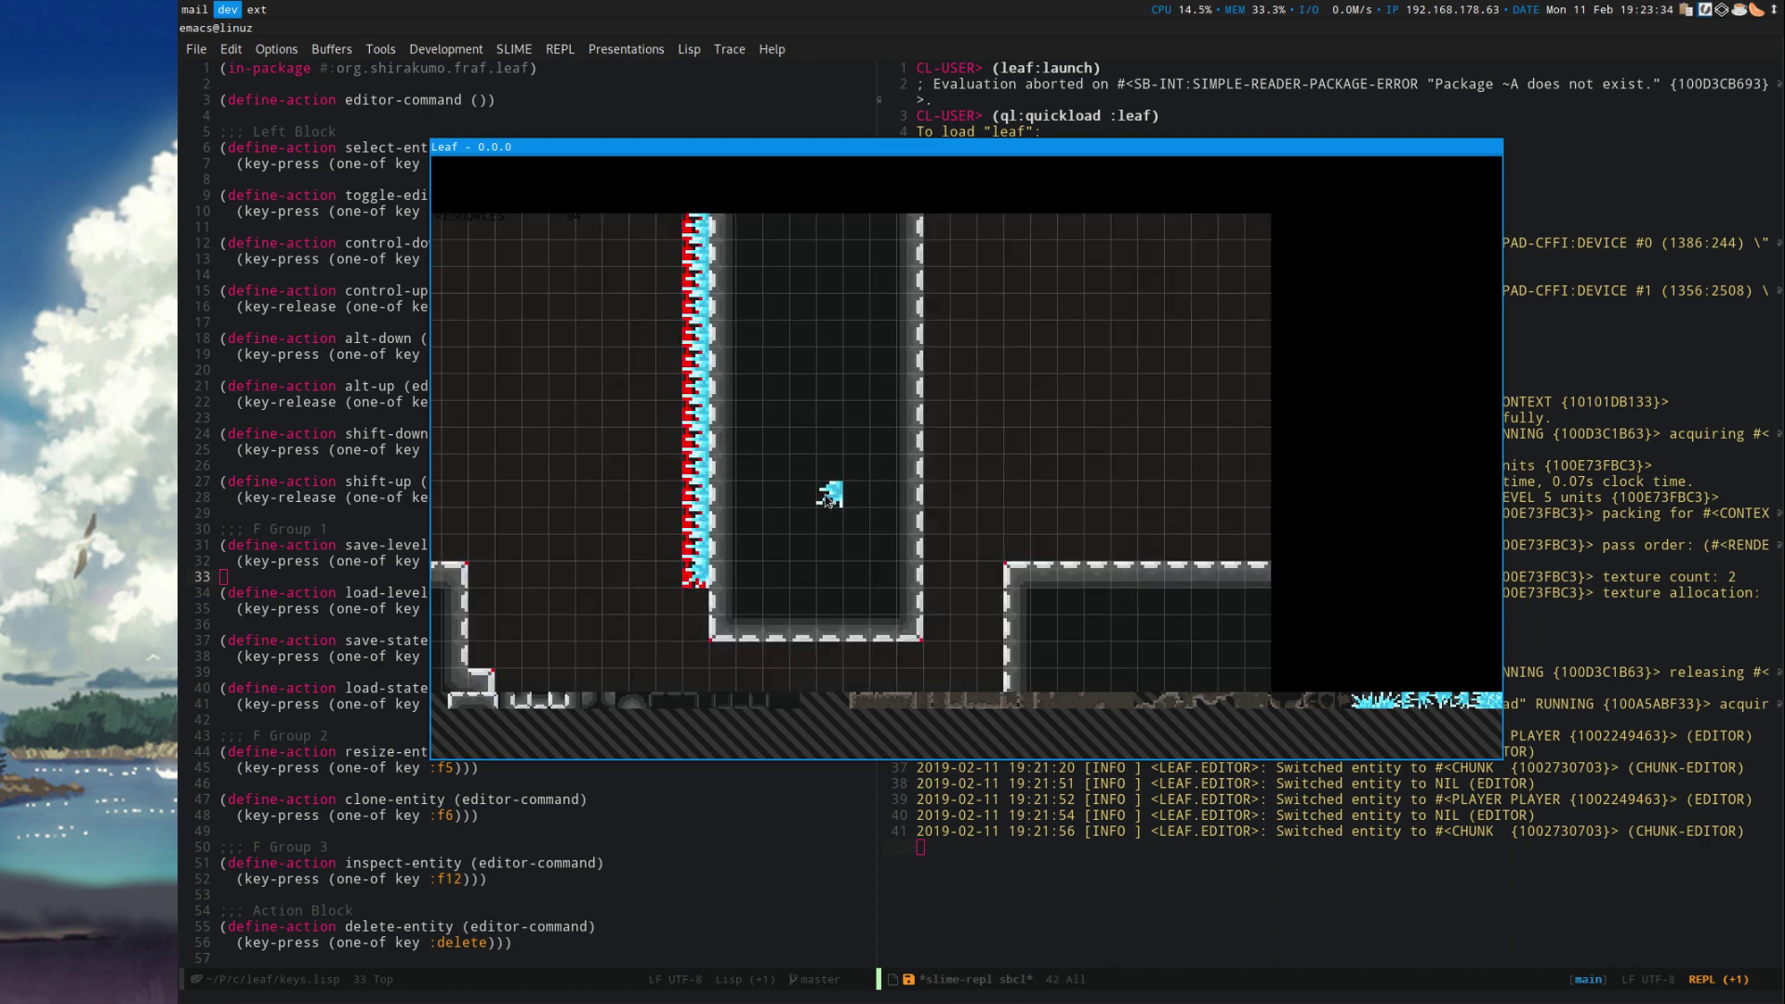
pyautogui.press('a')
pyautogui.press('s')
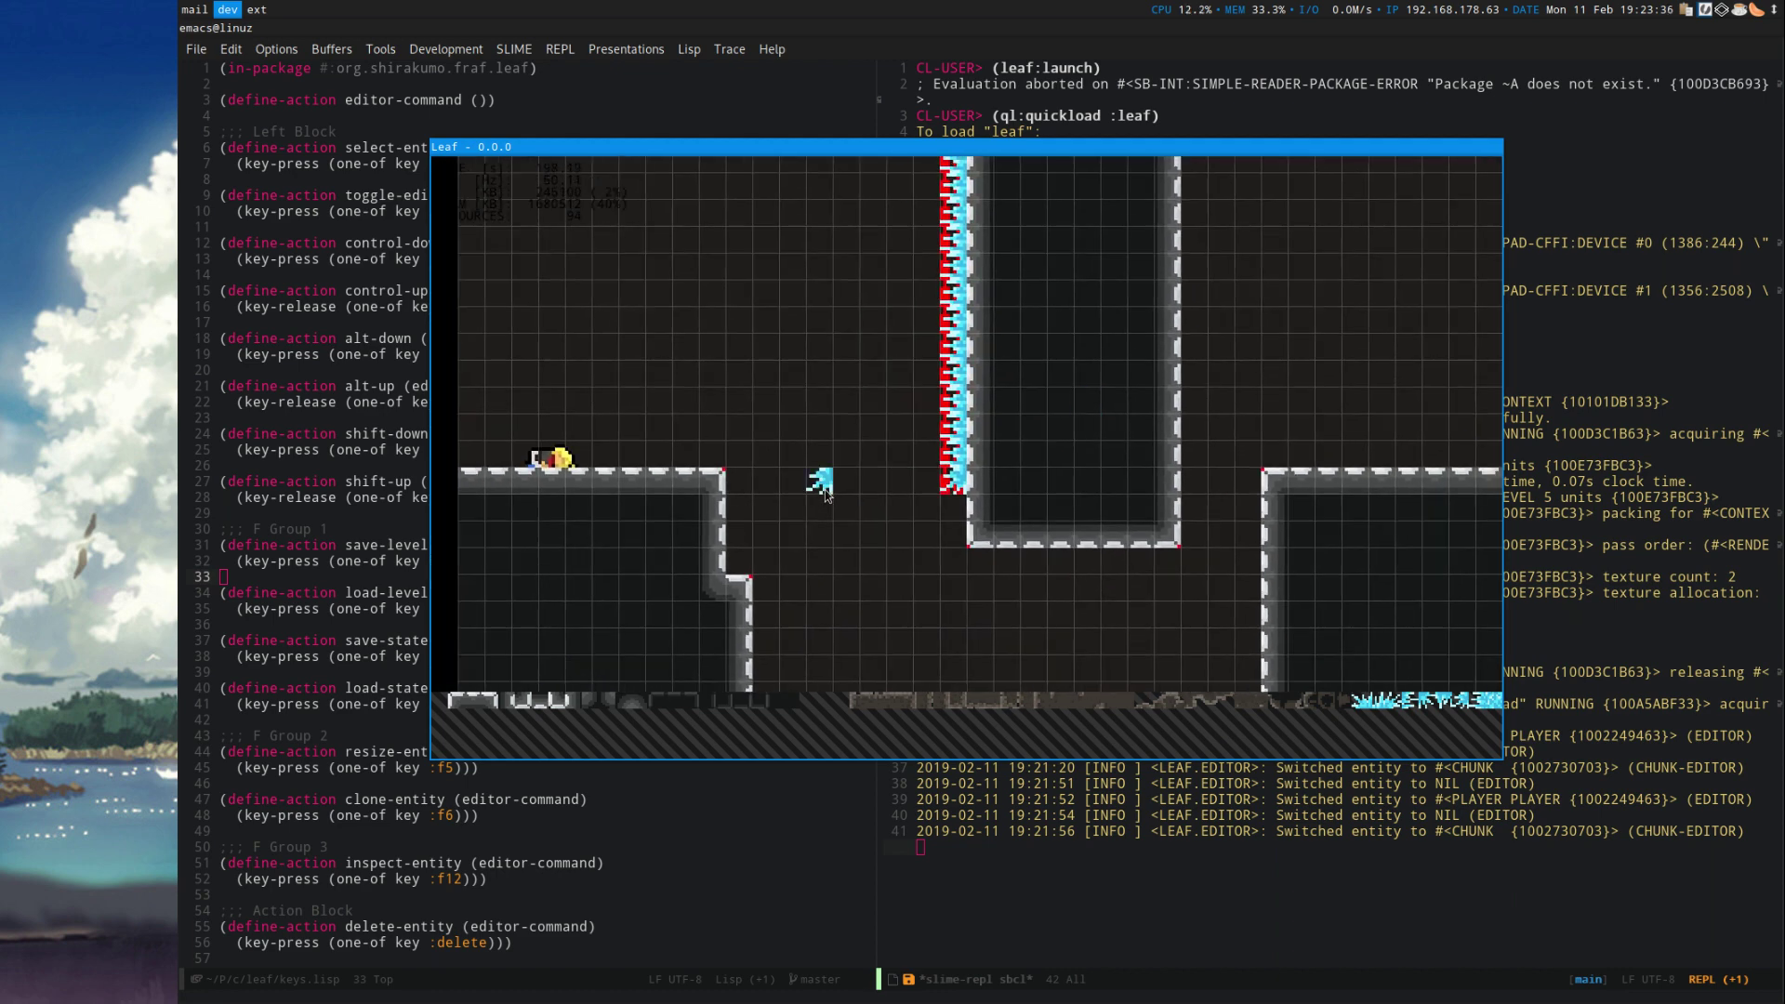
pyautogui.press('section')
pyautogui.press('a')
pyautogui.press('d')
pyautogui.press('d')
pyautogui.press('a')
pyautogui.press('d')
pyautogui.press('space')
pyautogui.press('Left')
pyautogui.press('Right')
pyautogui.press('`')
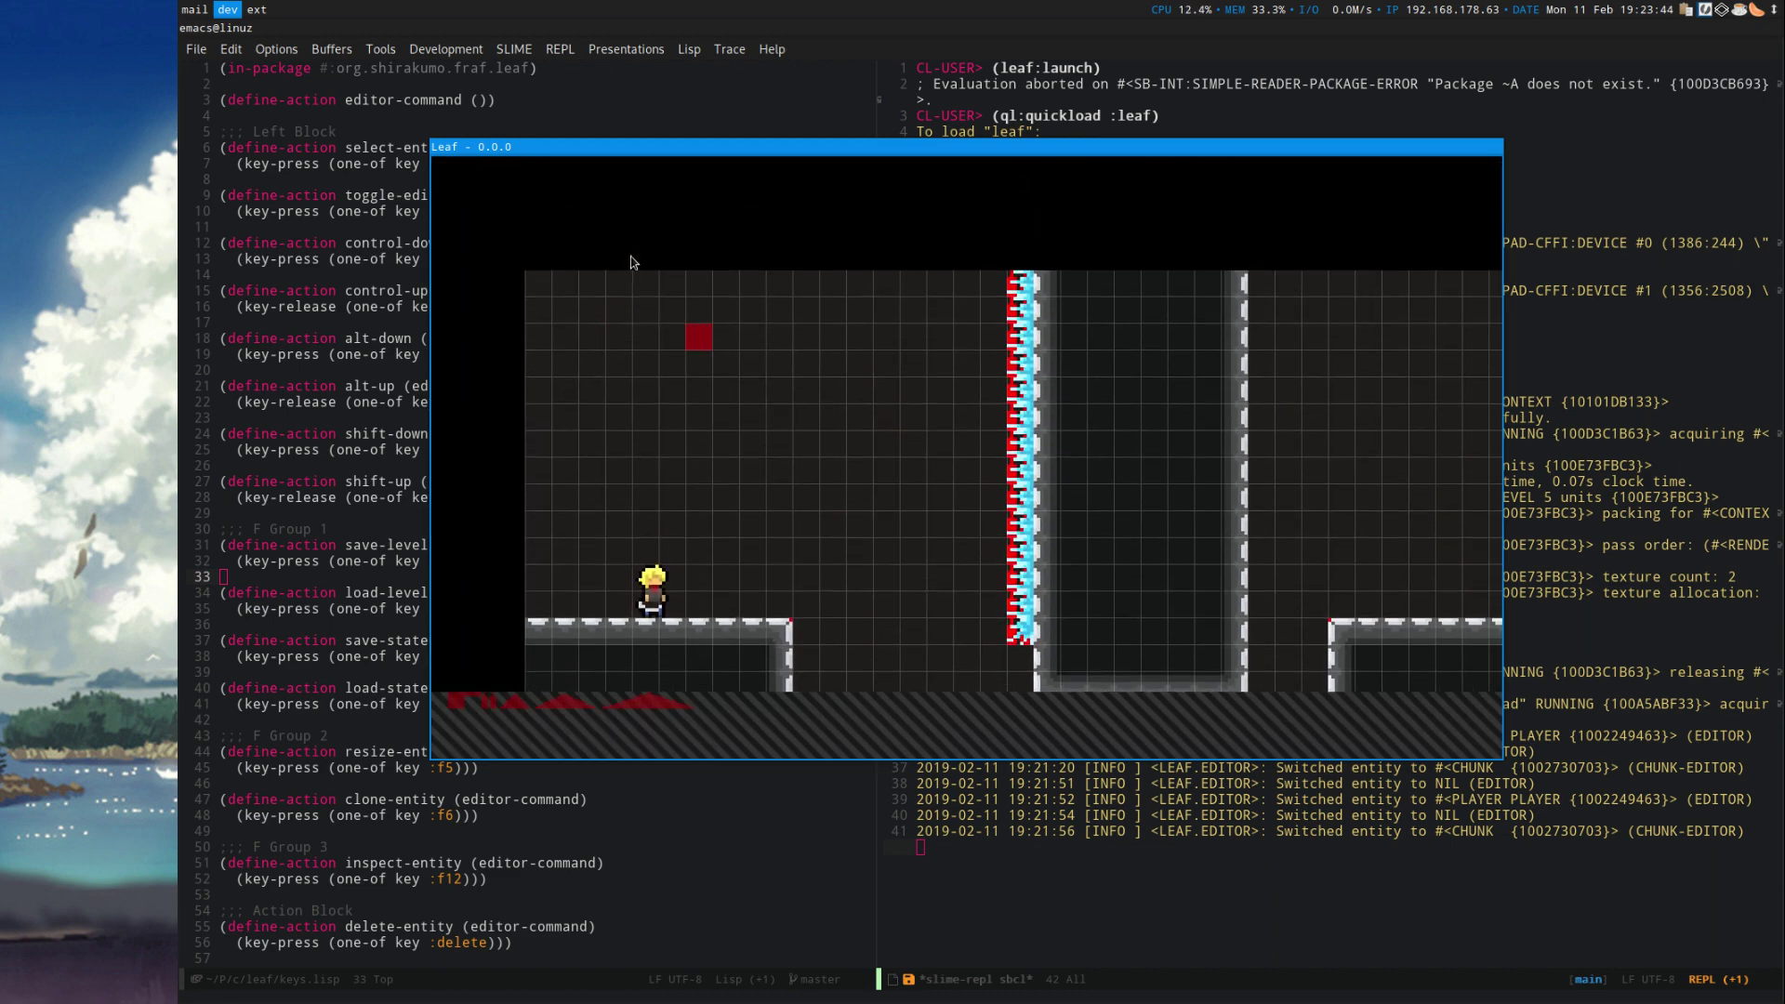
# Paint a vertical wall of solid red tiles along the chunk's left edge above the ledge.
pyautogui.moveTo(1285, 372); pyautogui.dragTo(1168, 238)
pyautogui.moveTo(503, 389); pyautogui.dragTo(697, 517)
pyautogui.moveTo(614, 571); pyautogui.dragTo(618, 223)
pyautogui.moveTo(669, 543); pyautogui.dragTo(689, 436)
# Cover the new left-edge wall with white-edged vertical wall tiles down to the ledge.
pyautogui.press('2')
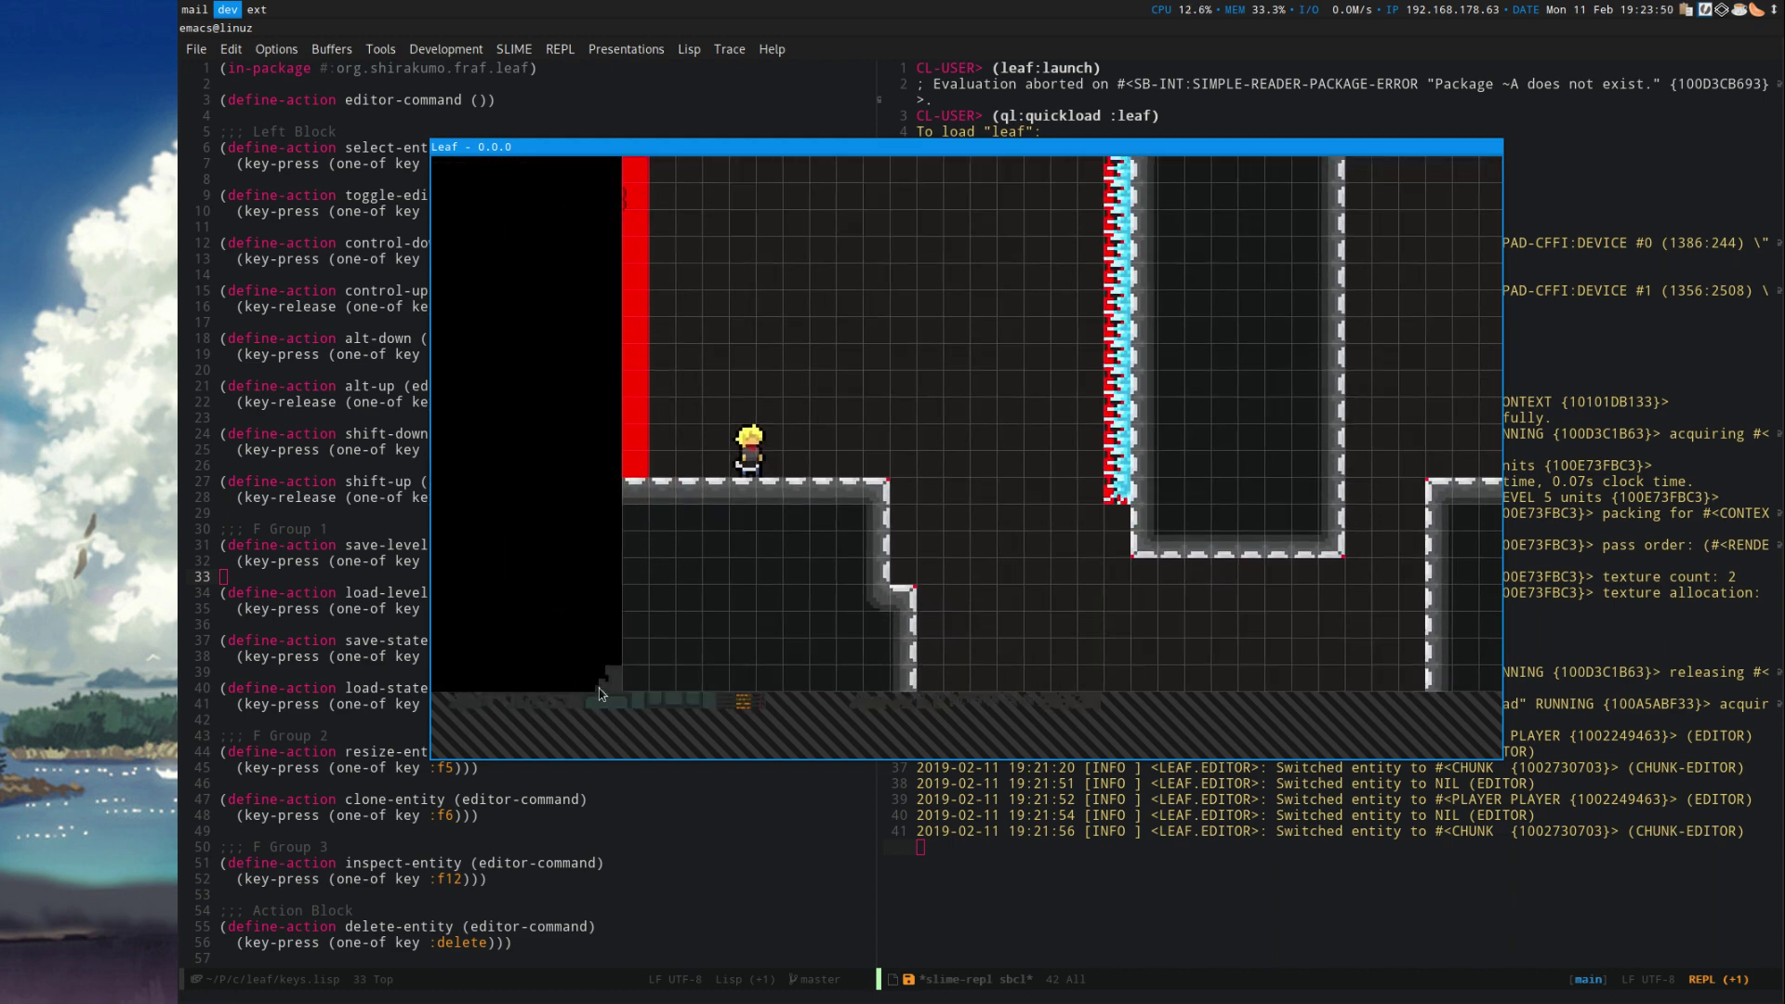
pyautogui.click(513, 706)
pyautogui.moveTo(637, 464); pyautogui.dragTo(638, 168)
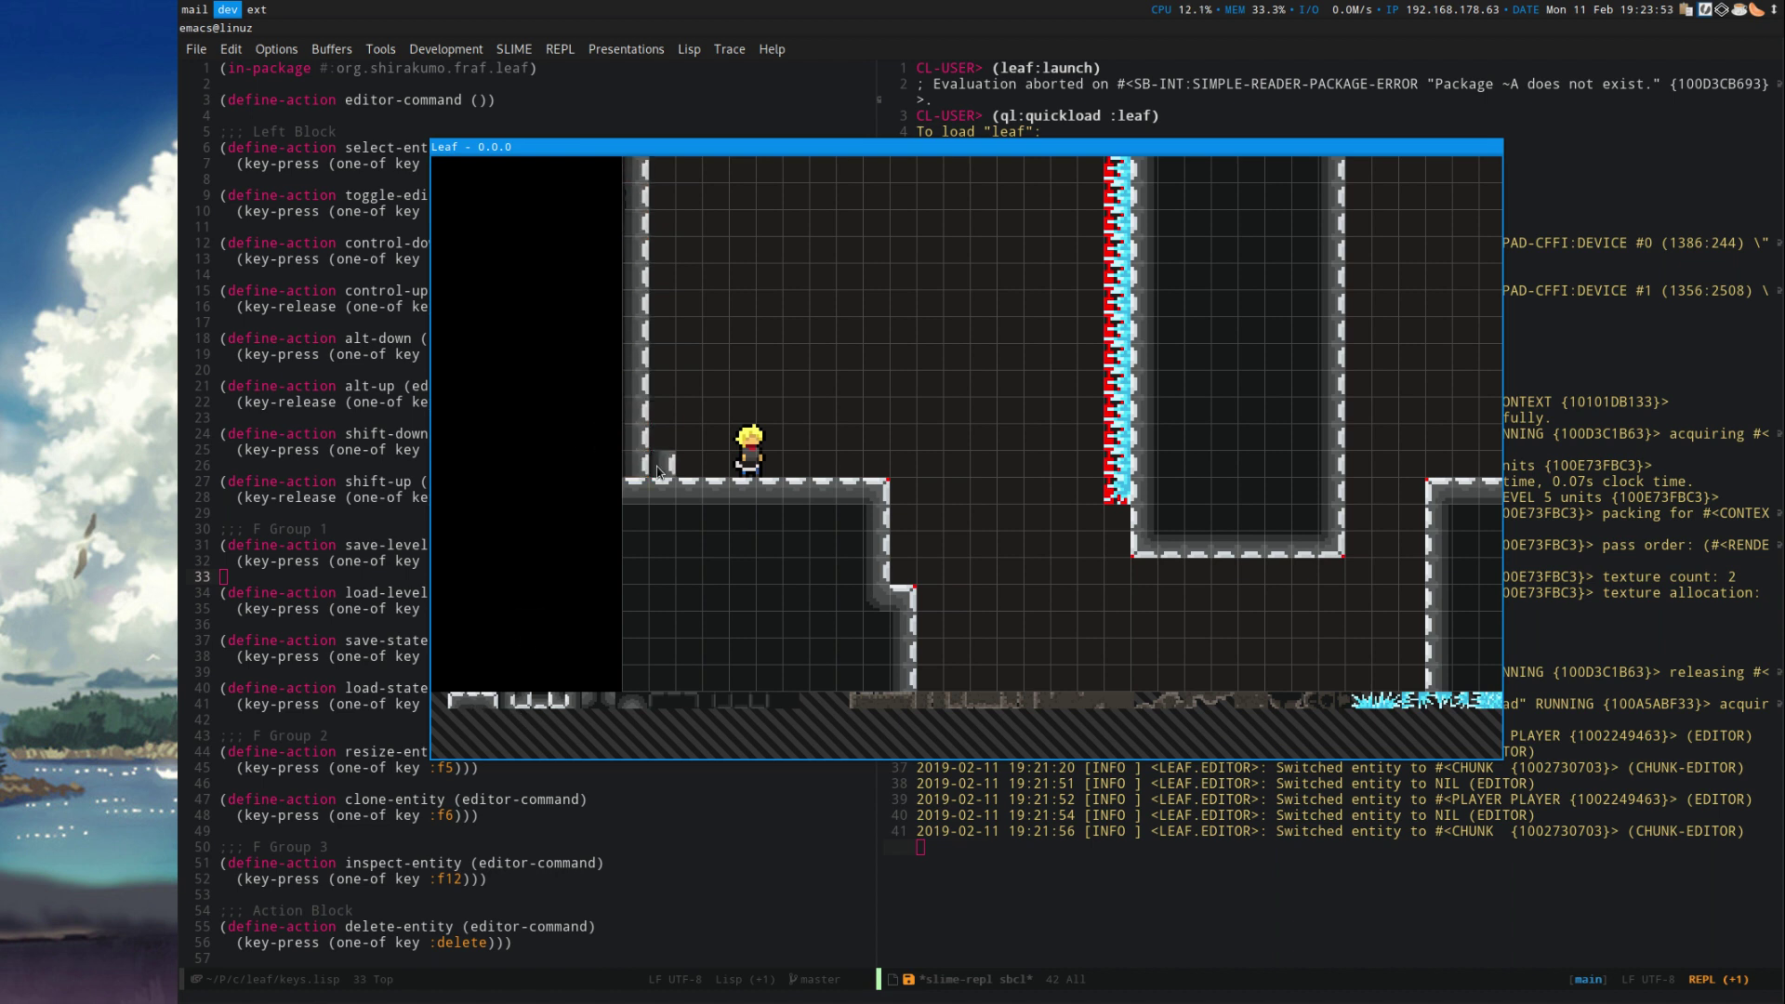
# Place a corner tile where the left-edge wall meets the ledge to join the two wall edges.
pyautogui.click(609, 708)
pyautogui.click(638, 493)
pyautogui.moveTo(823, 440); pyautogui.dragTo(795, 393)
# Playtest the left wall and lower floor outside the editor by running and jumping, and return to editor mode.
pyautogui.press('section')
pyautogui.press('d')
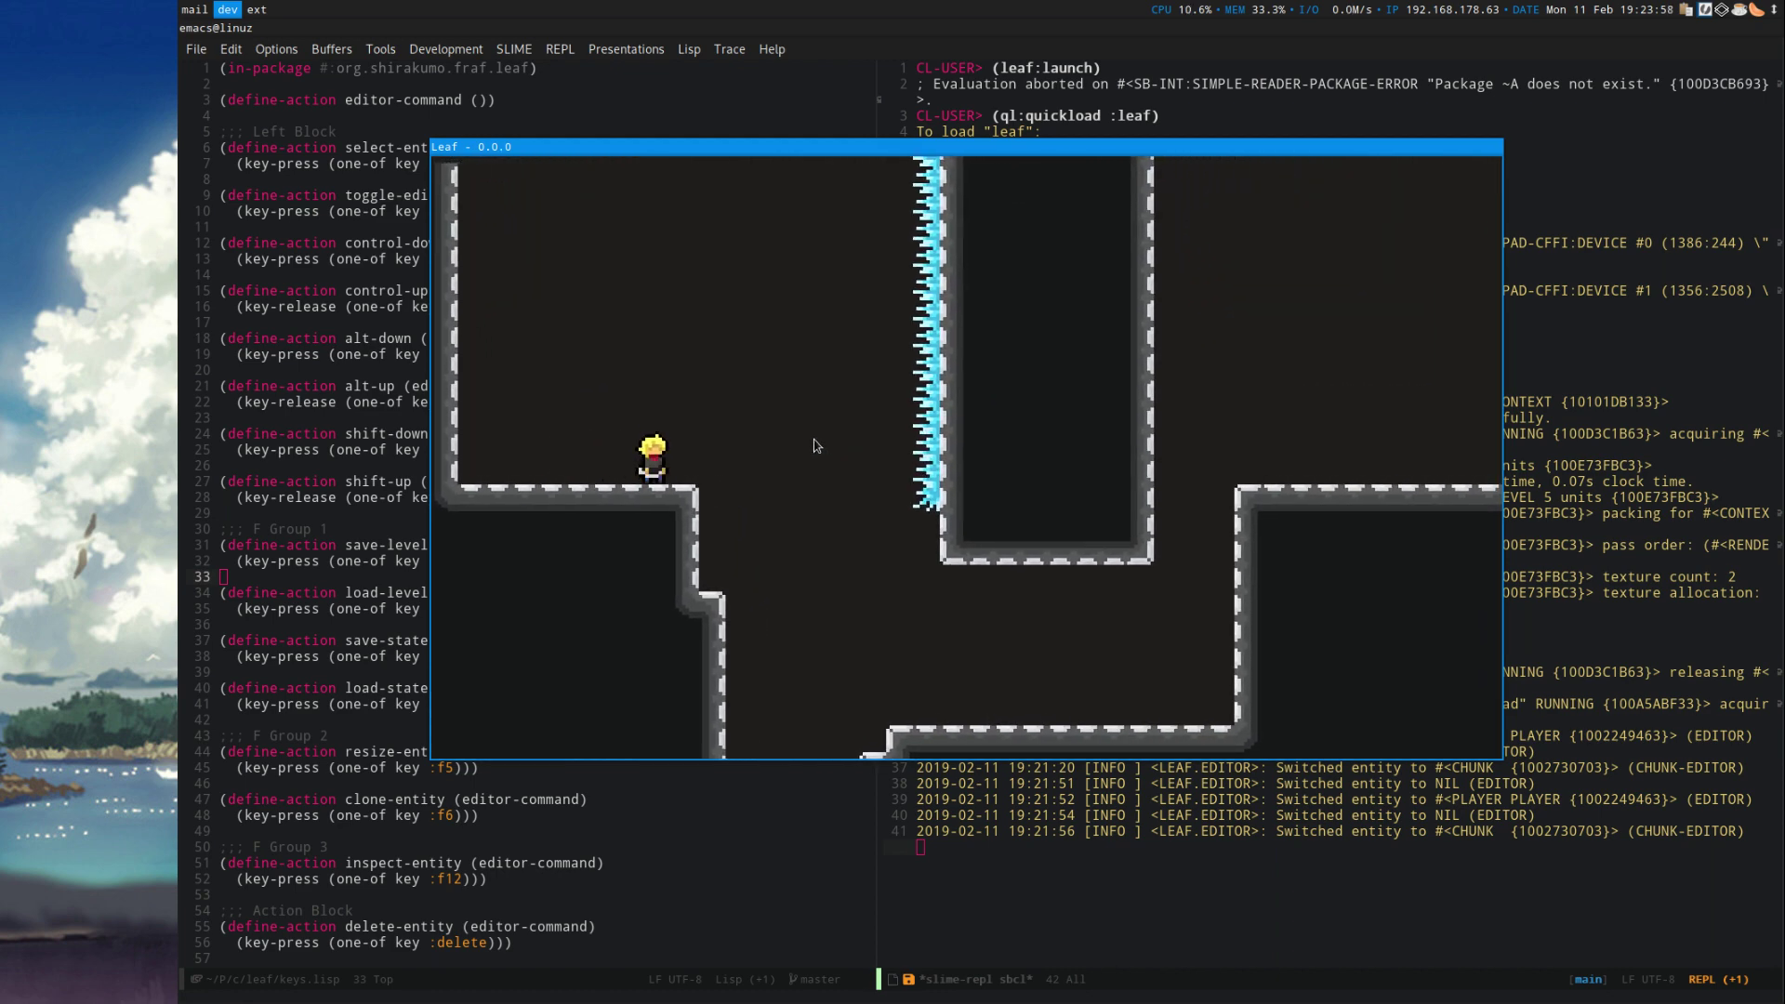
pyautogui.press('a')
pyautogui.press('space')
pyautogui.press('Right')
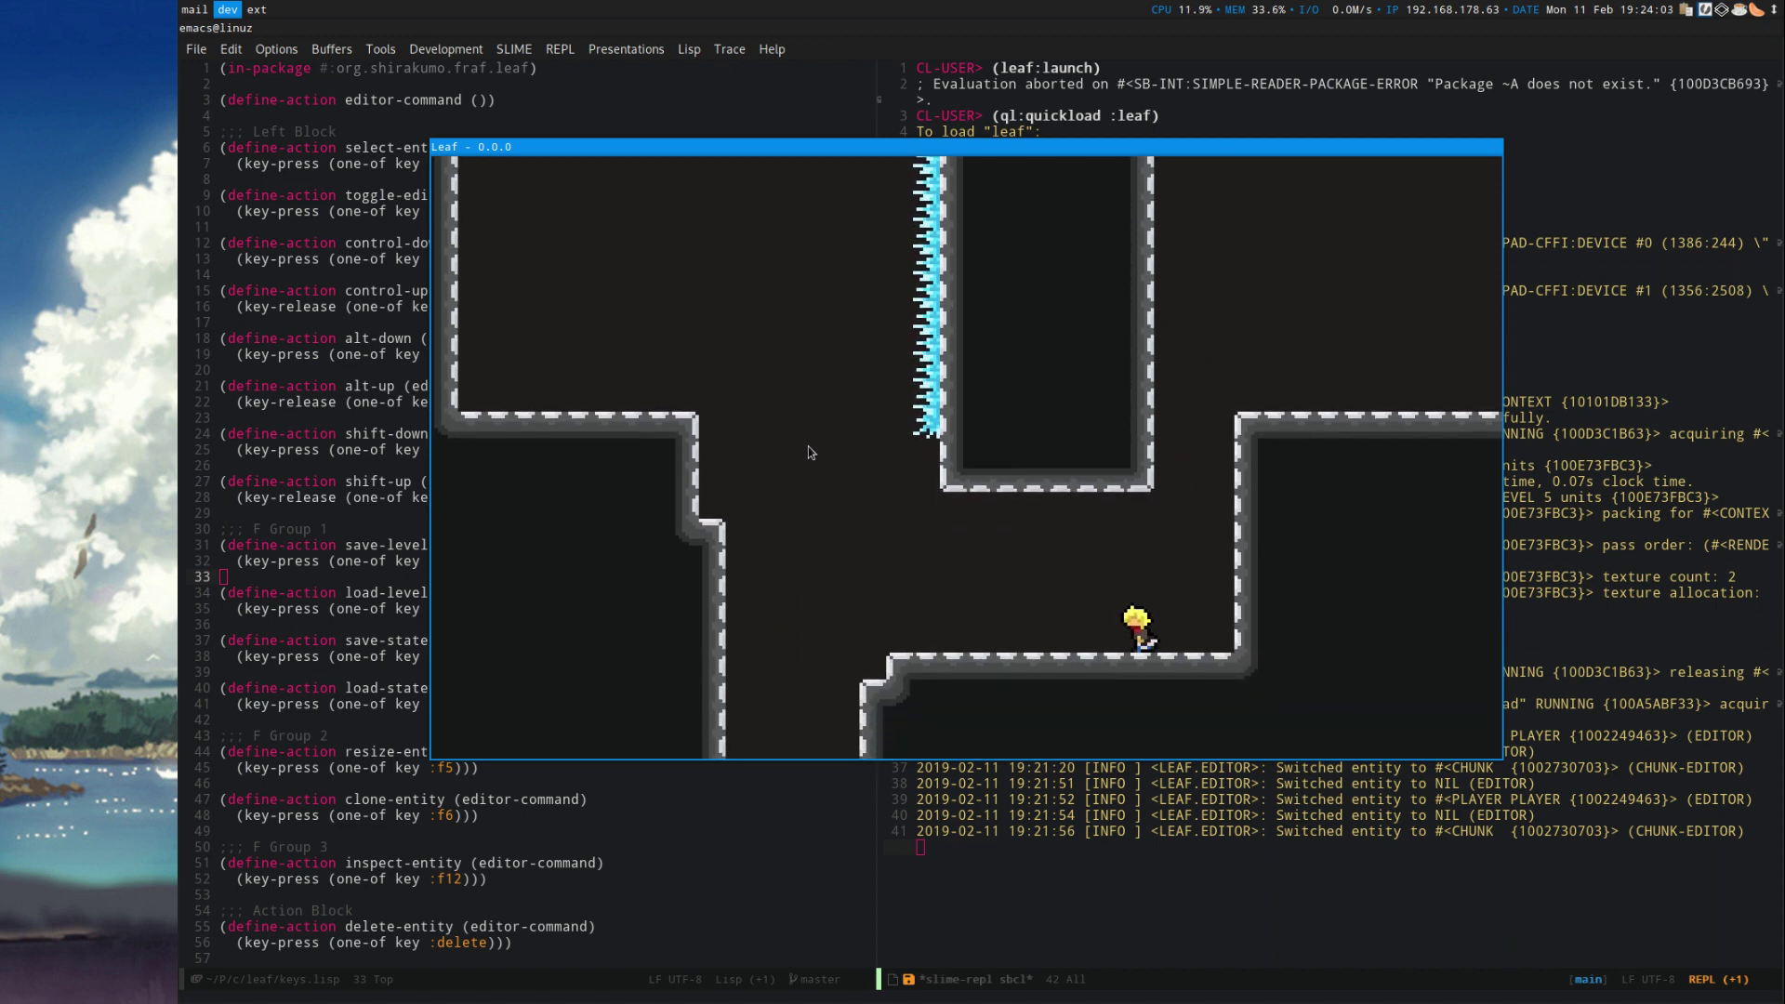
pyautogui.press('Left')
pyautogui.press('Left')
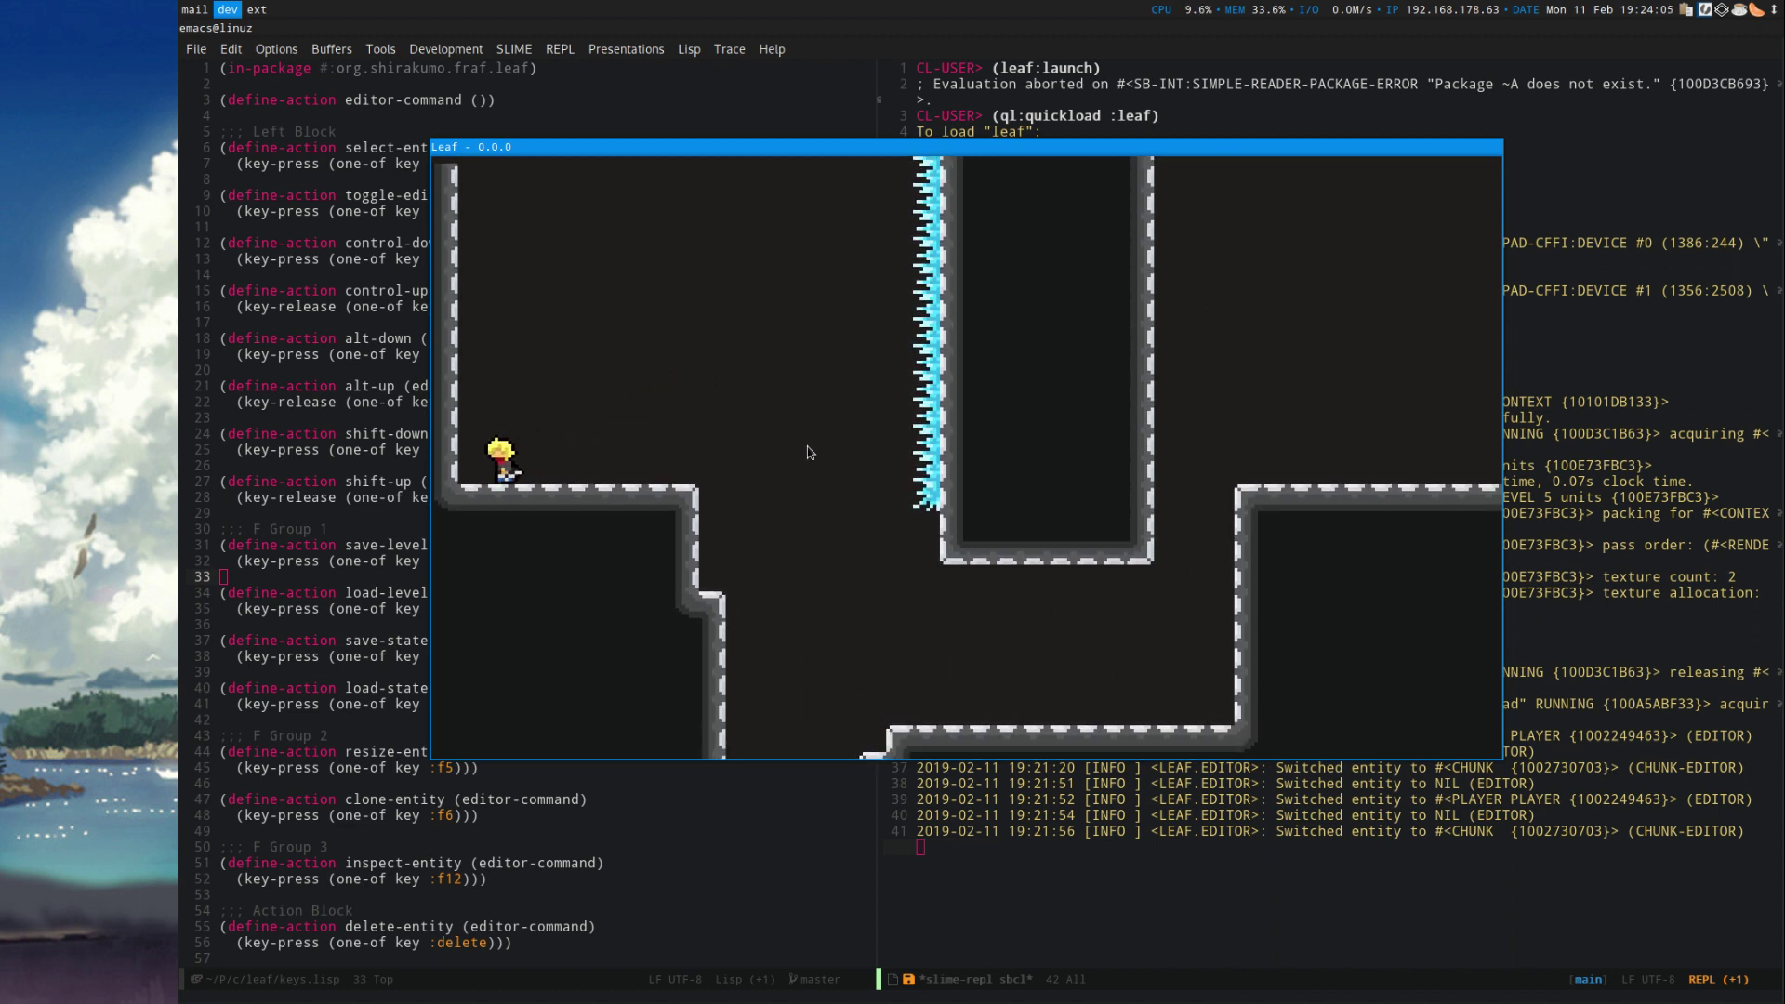
pyautogui.press('space')
pyautogui.press('section')
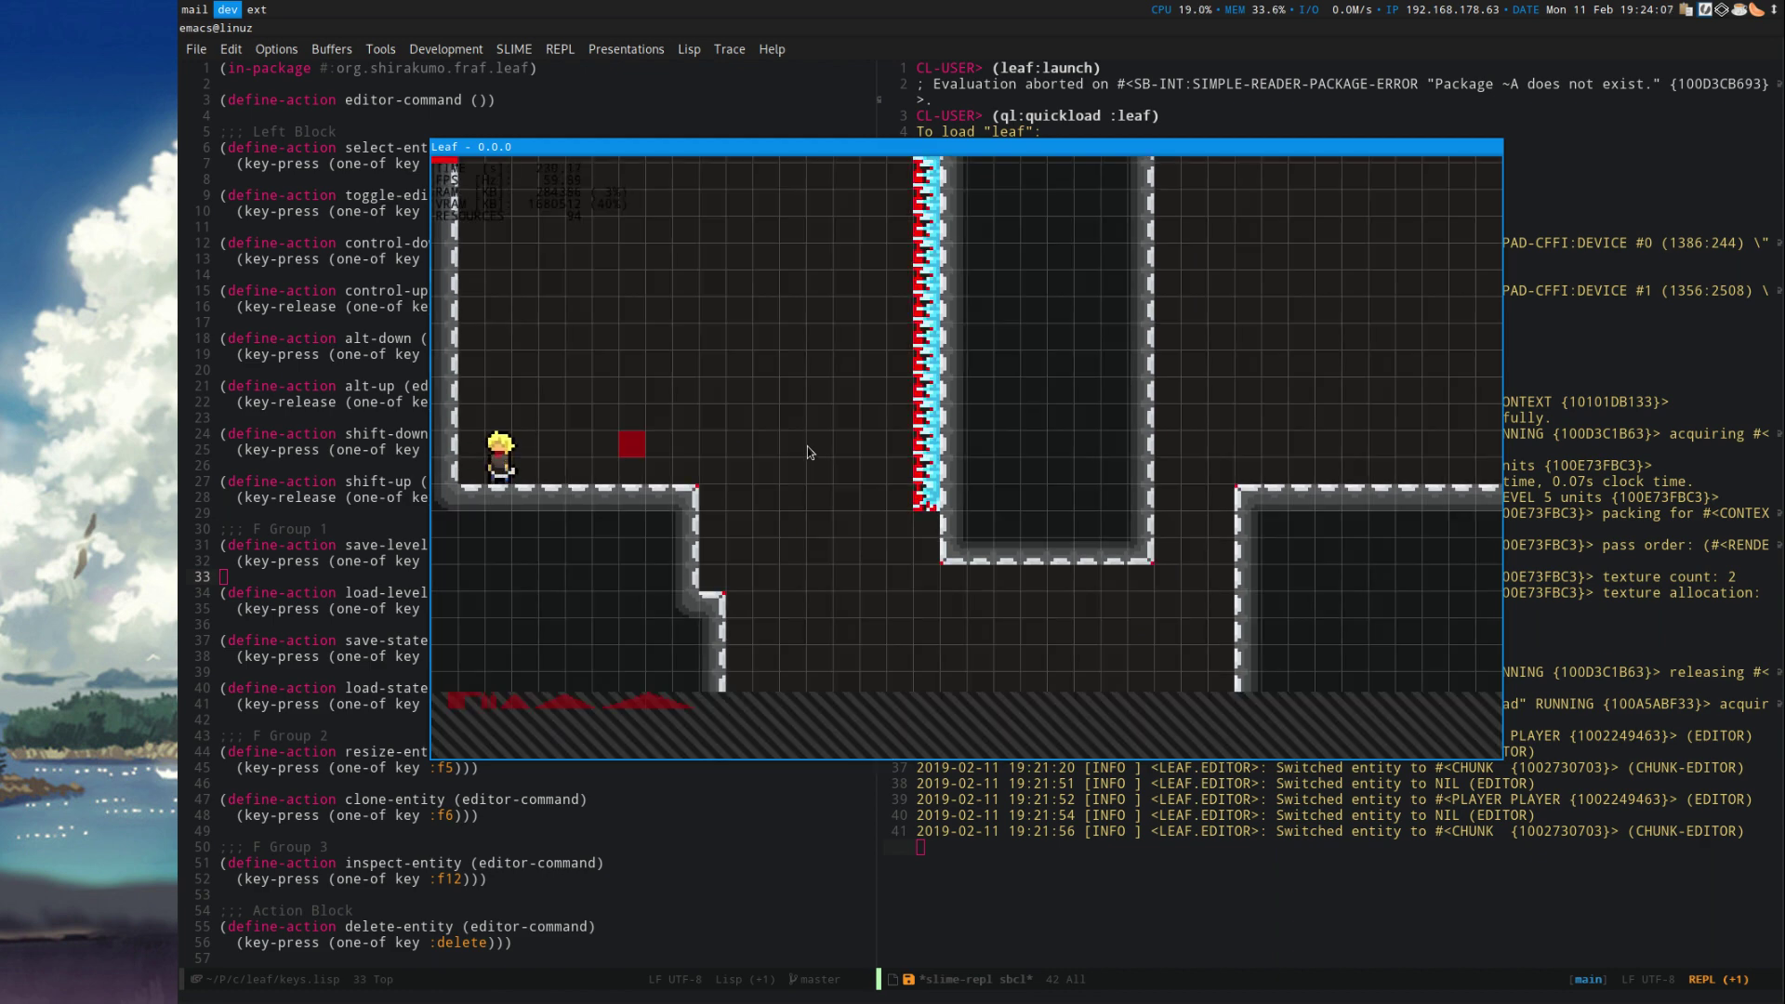
# Playtest again outside the editor, crossing the pit and wall-jumping along the pillar's right side.
pyautogui.press('w')
pyautogui.press('a')
pyautogui.scroll(1, 659, 540)
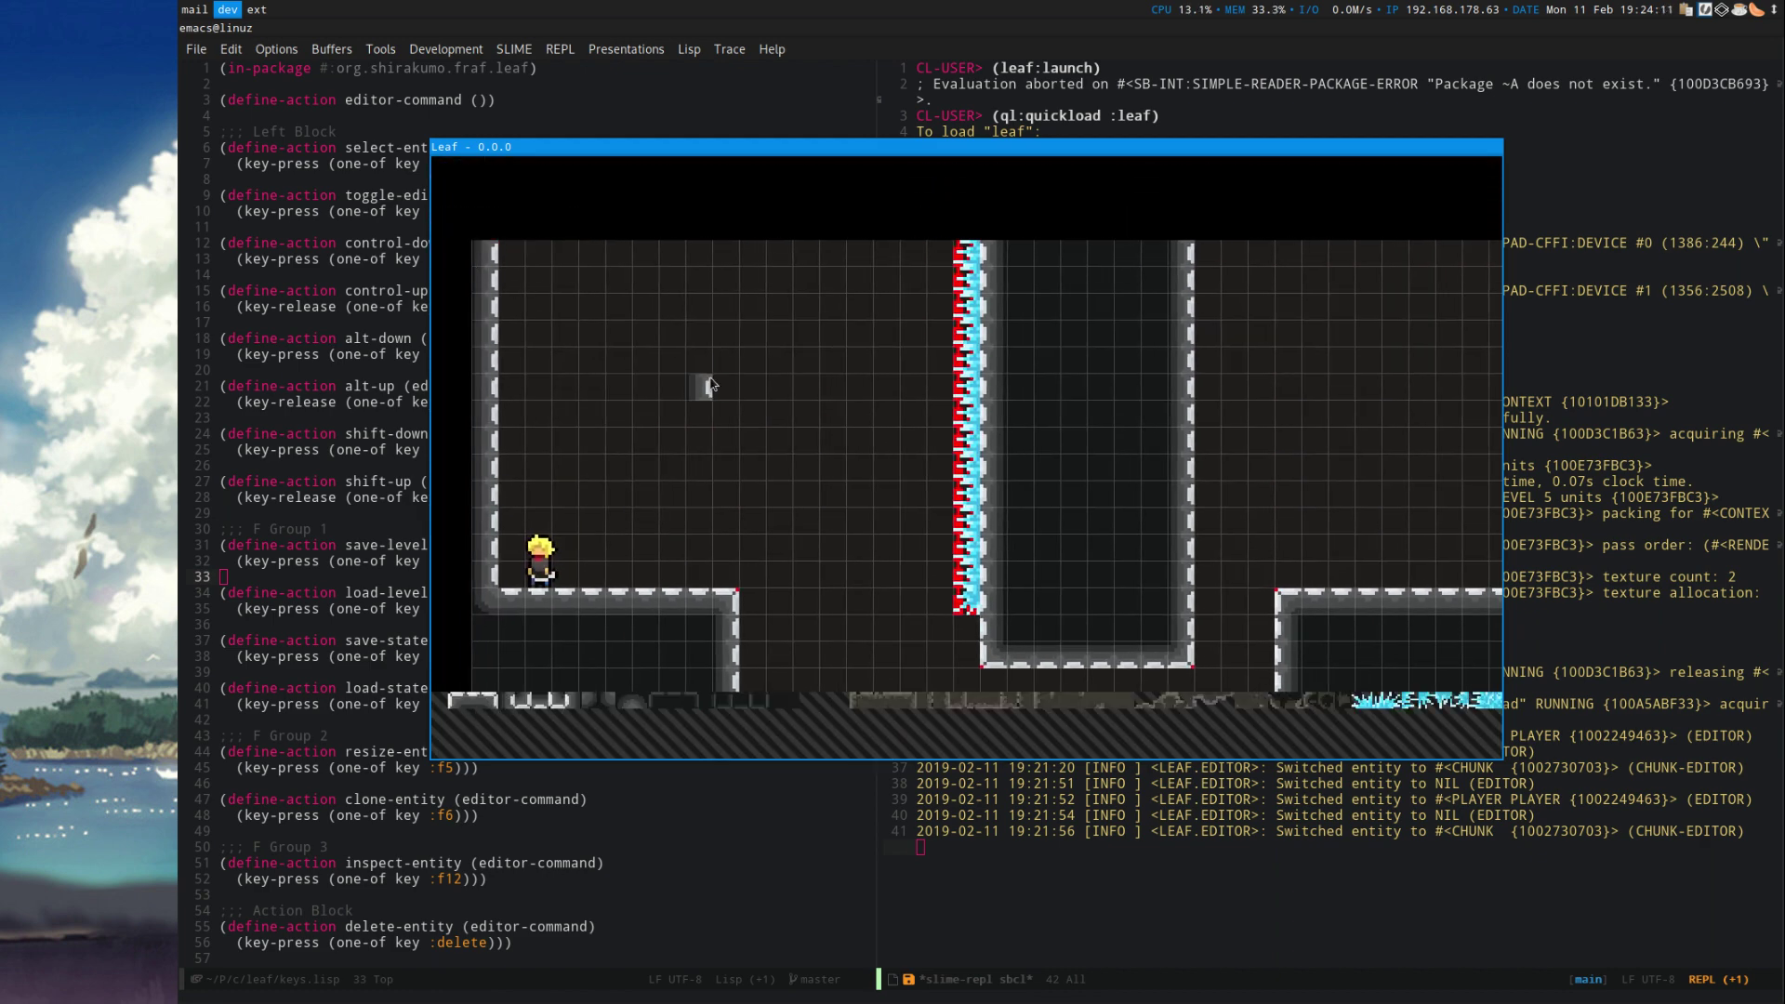
pyautogui.press('Tab')
pyautogui.press('Right')
pyautogui.press('space')
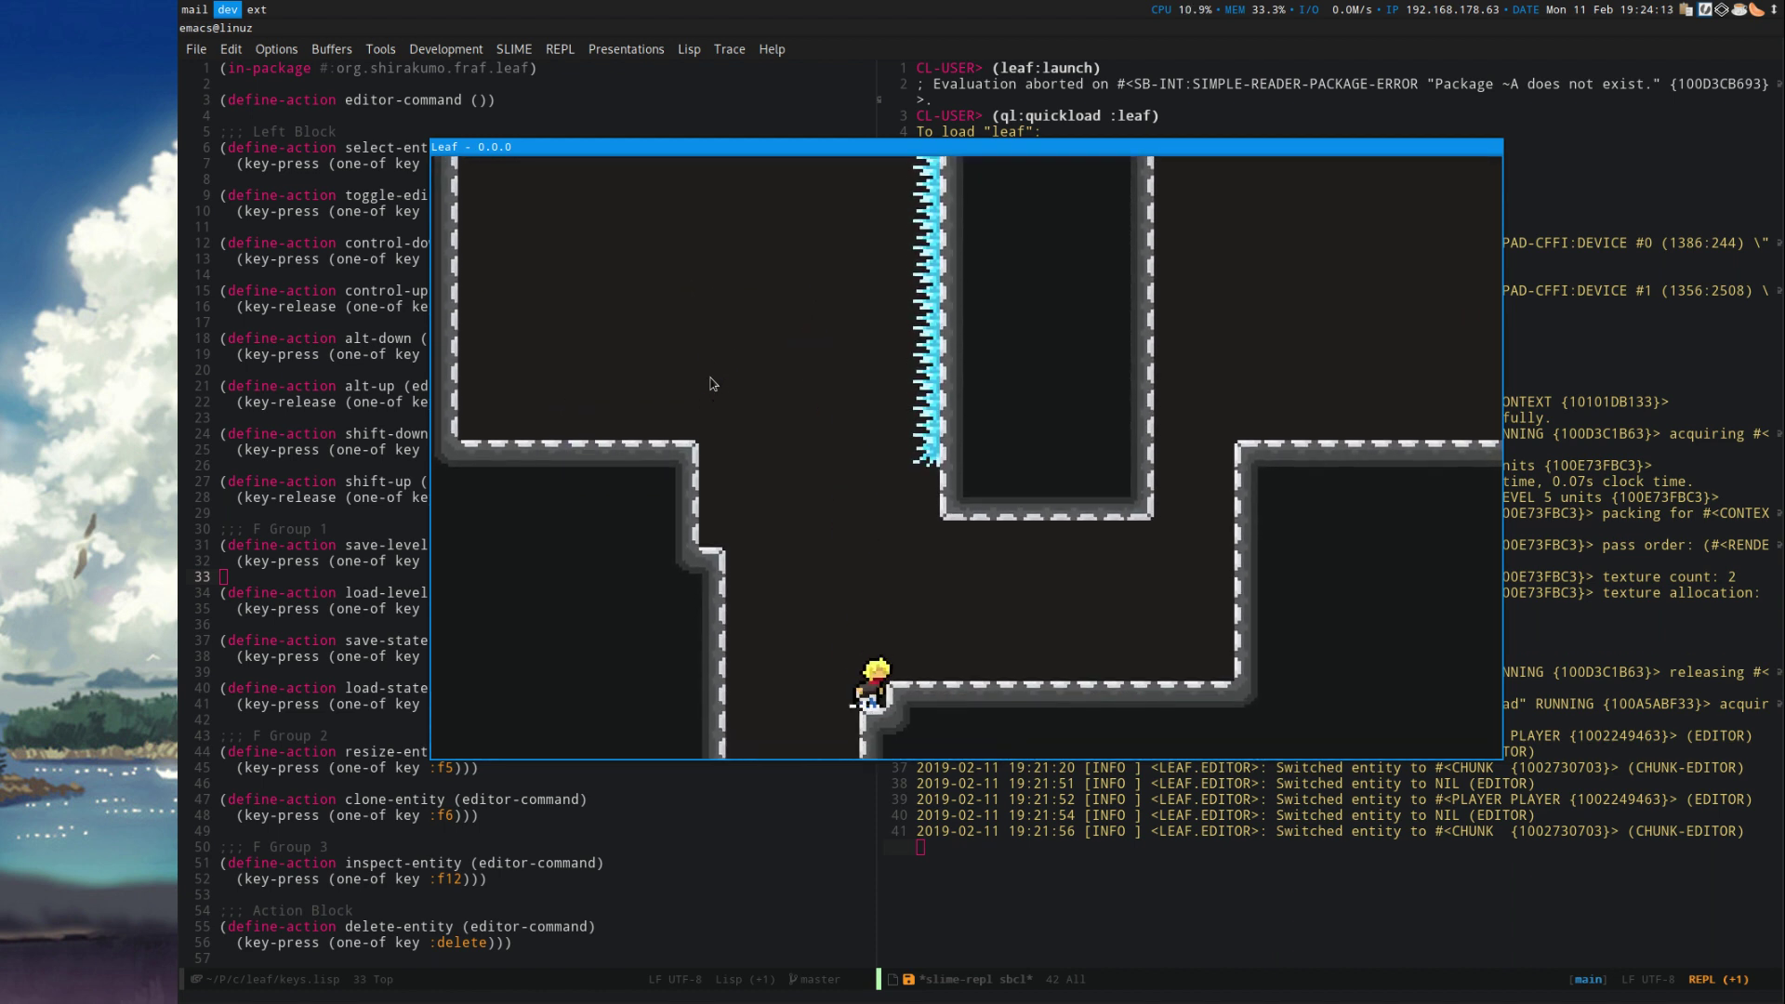
pyautogui.press('space')
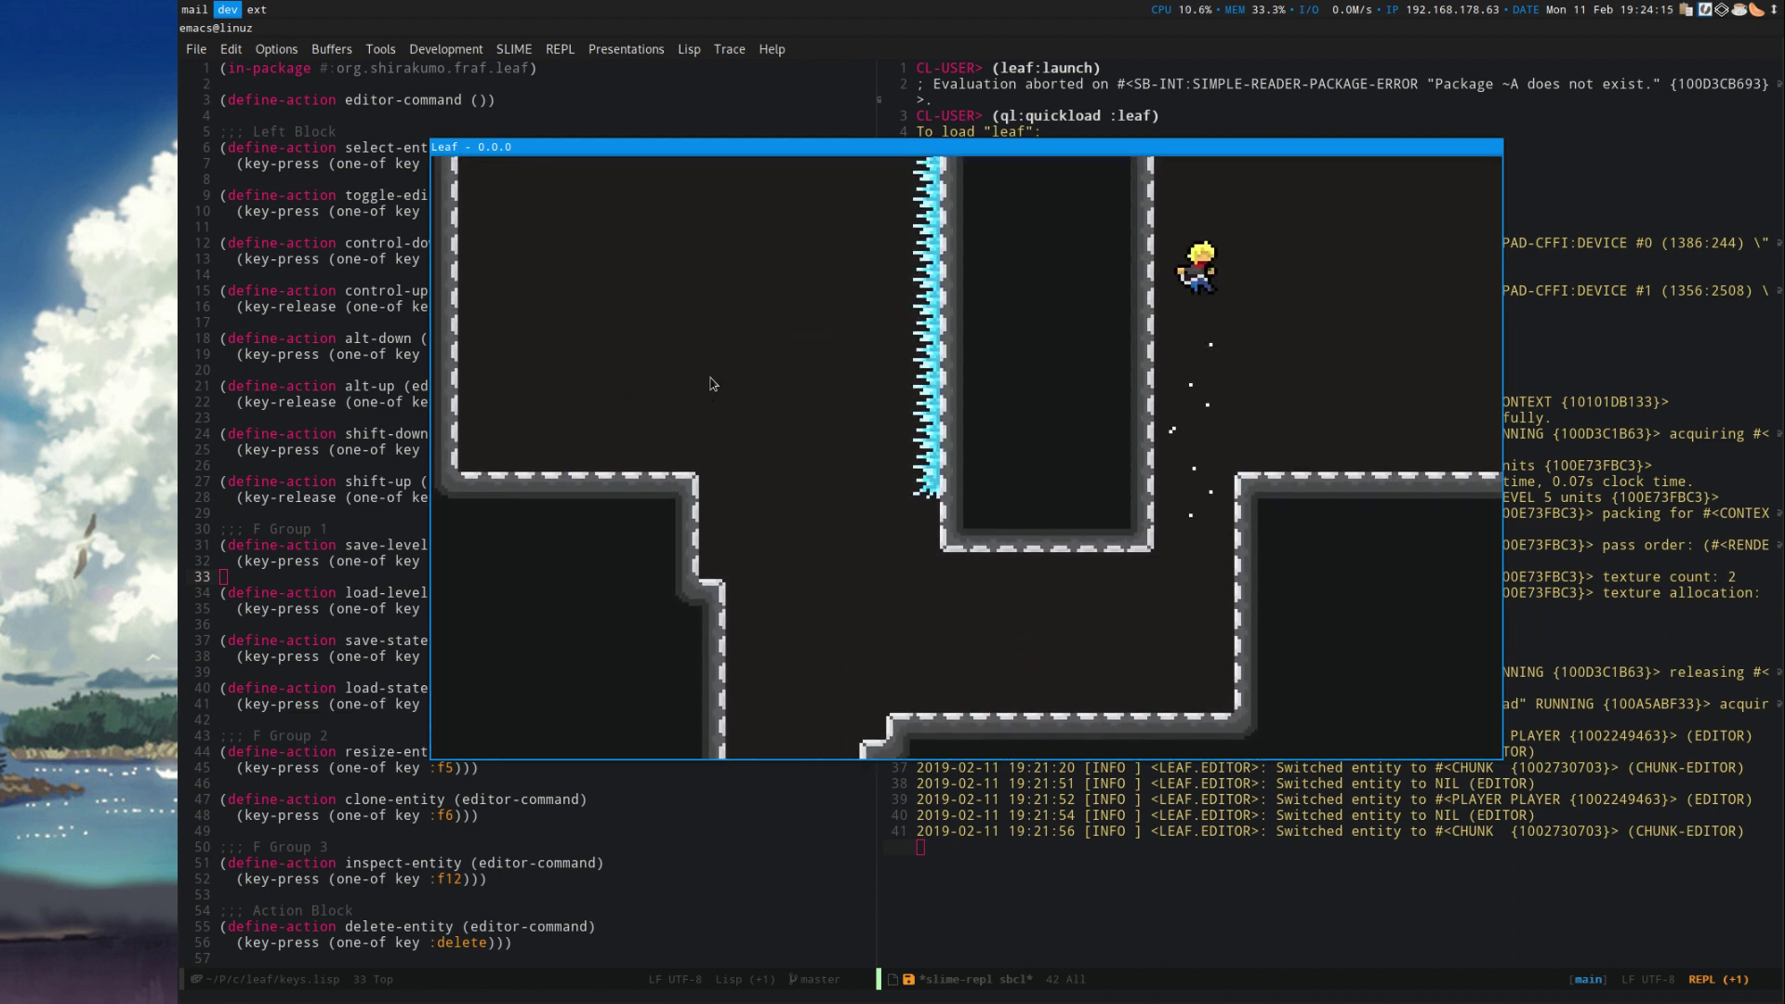
pyautogui.press('Right')
pyautogui.press('Left')
pyautogui.press('space')
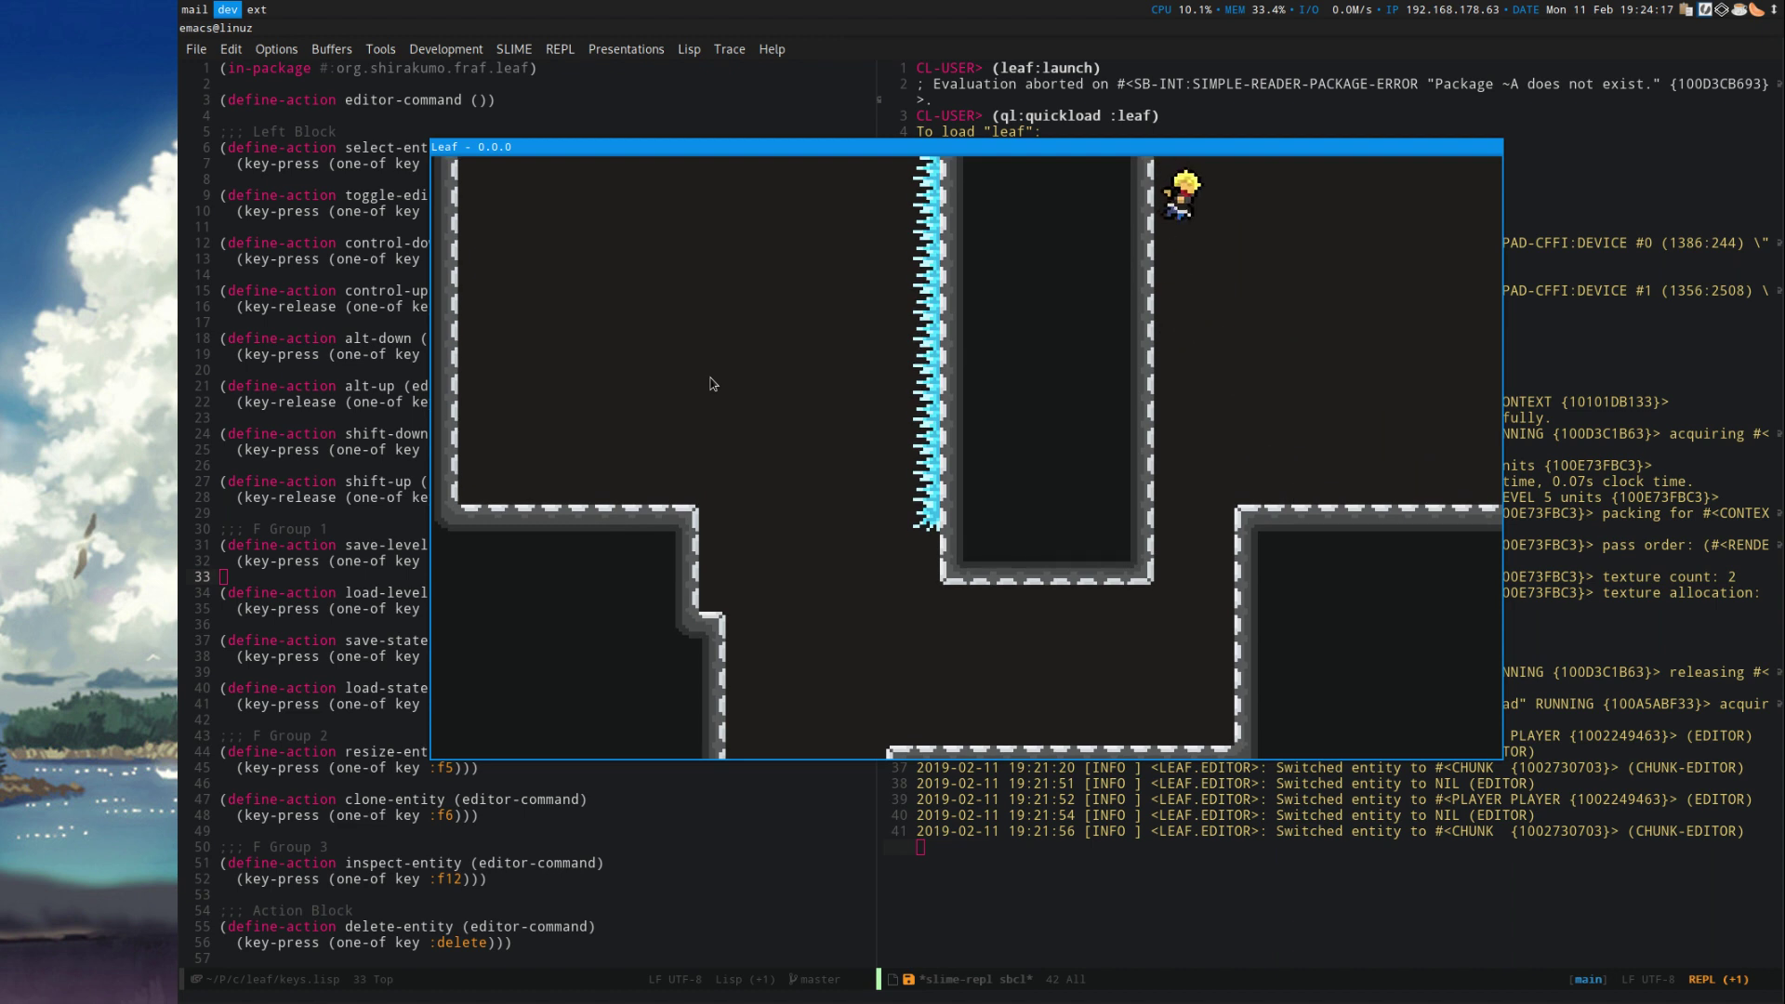
pyautogui.press('Down')
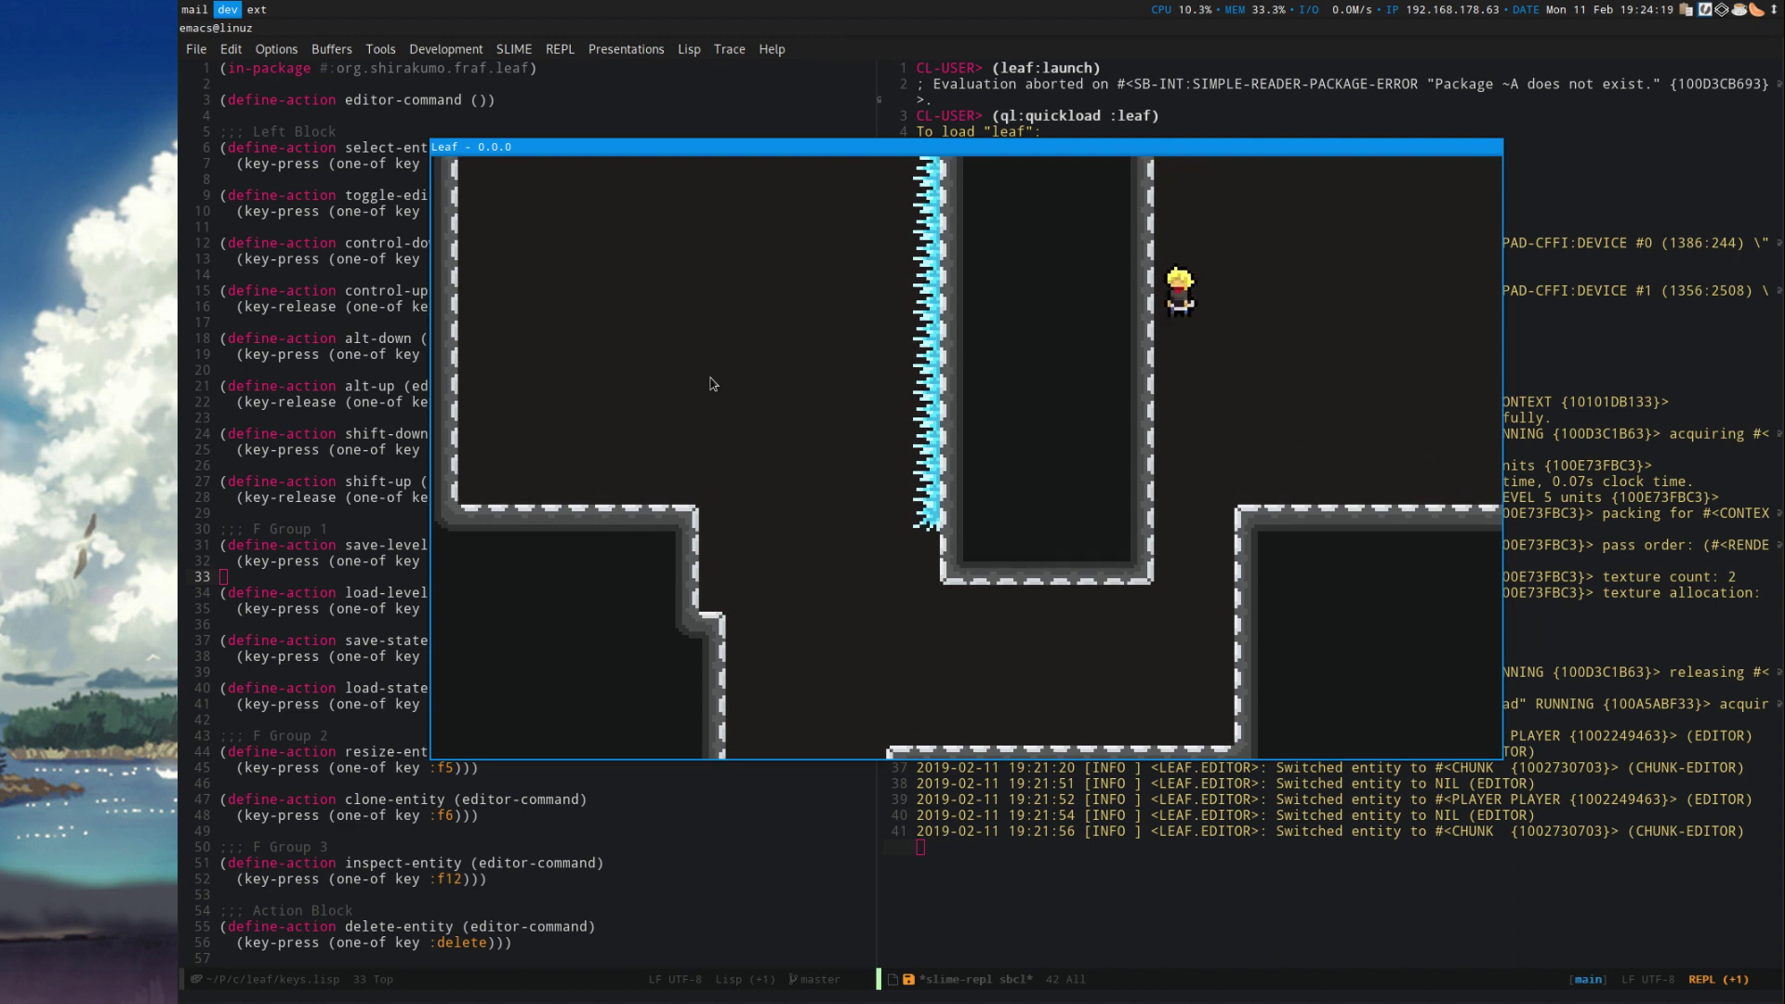
# Continue playtesting jumps between the pillar and the right ledge, and return to editor mode on that ledge.
pyautogui.press('Left')
pyautogui.press('space')
pyautogui.press('Right')
pyautogui.press('space')
pyautogui.press('space')
pyautogui.press('Left')
pyautogui.press('space')
pyautogui.press('Right')
pyautogui.press('space')
pyautogui.press('Left')
pyautogui.press('space')
pyautogui.press('Right')
pyautogui.press('Left')
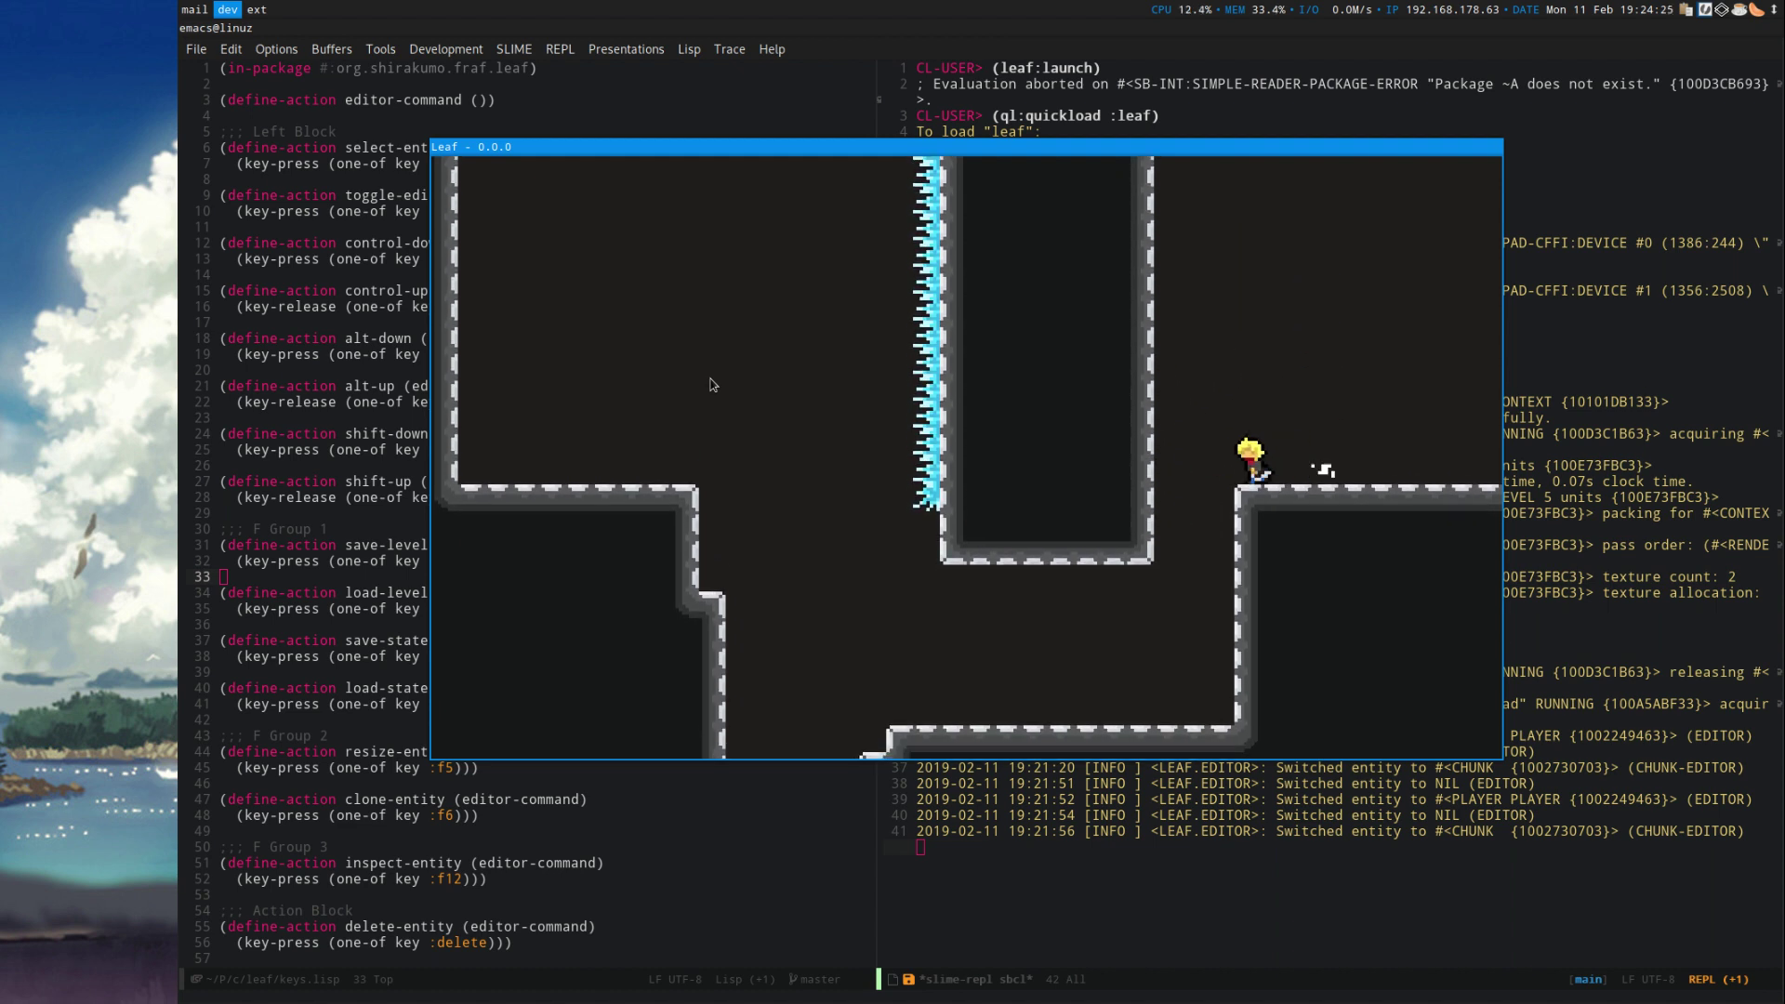
pyautogui.press('Right')
pyautogui.press('space')
pyautogui.press('space')
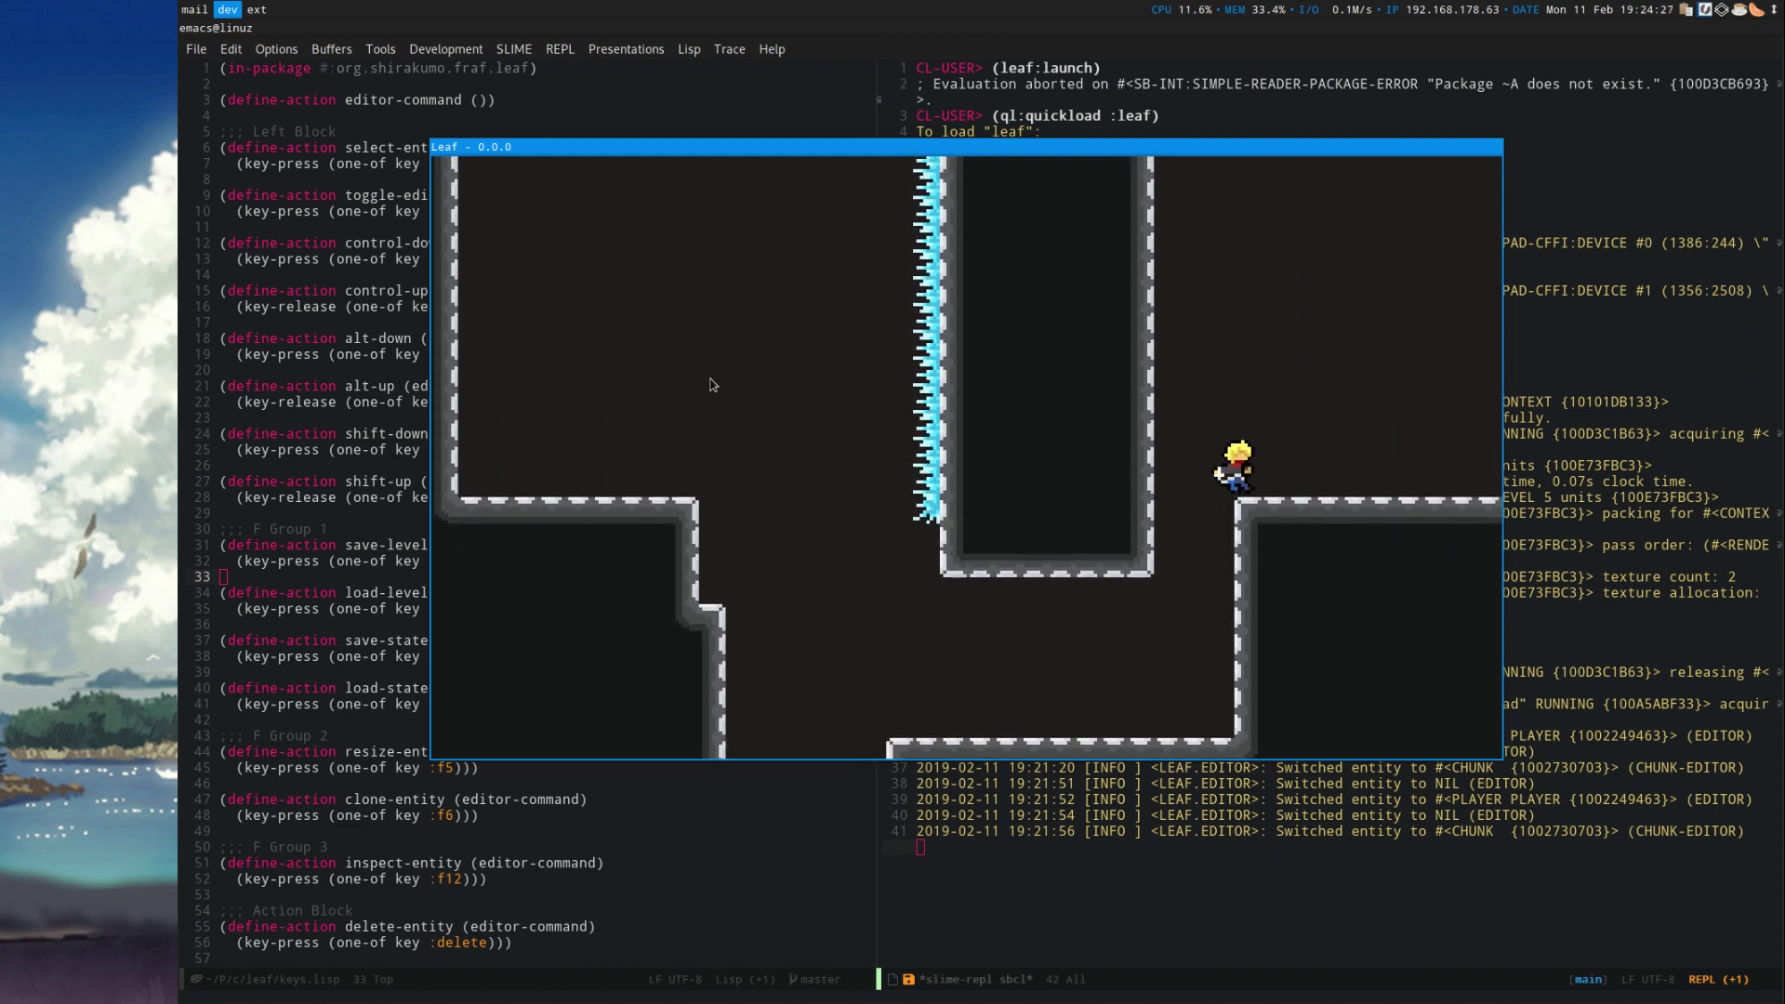
pyautogui.press('Right')
pyautogui.press('section')
# Insert a new entity of class chunk, named TEST, in the empty space right of the existing chunk.
pyautogui.press('Right')
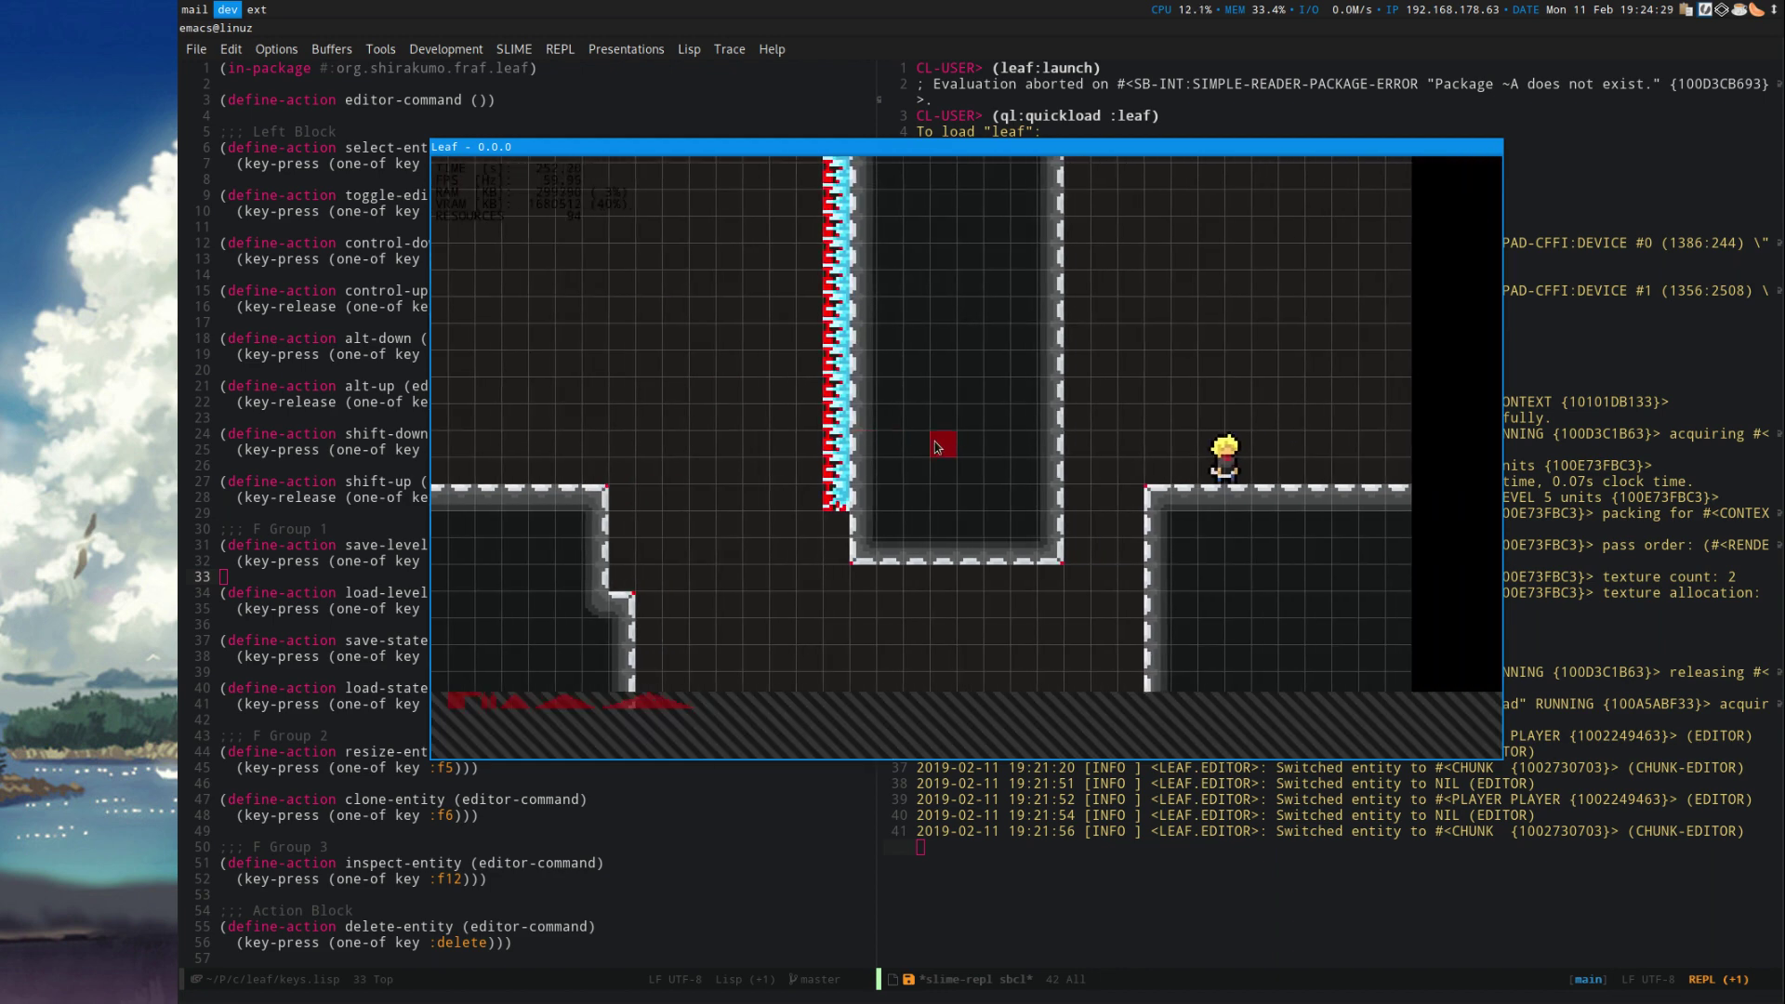
pyautogui.scroll(-1, 985, 456)
pyautogui.press('Up')
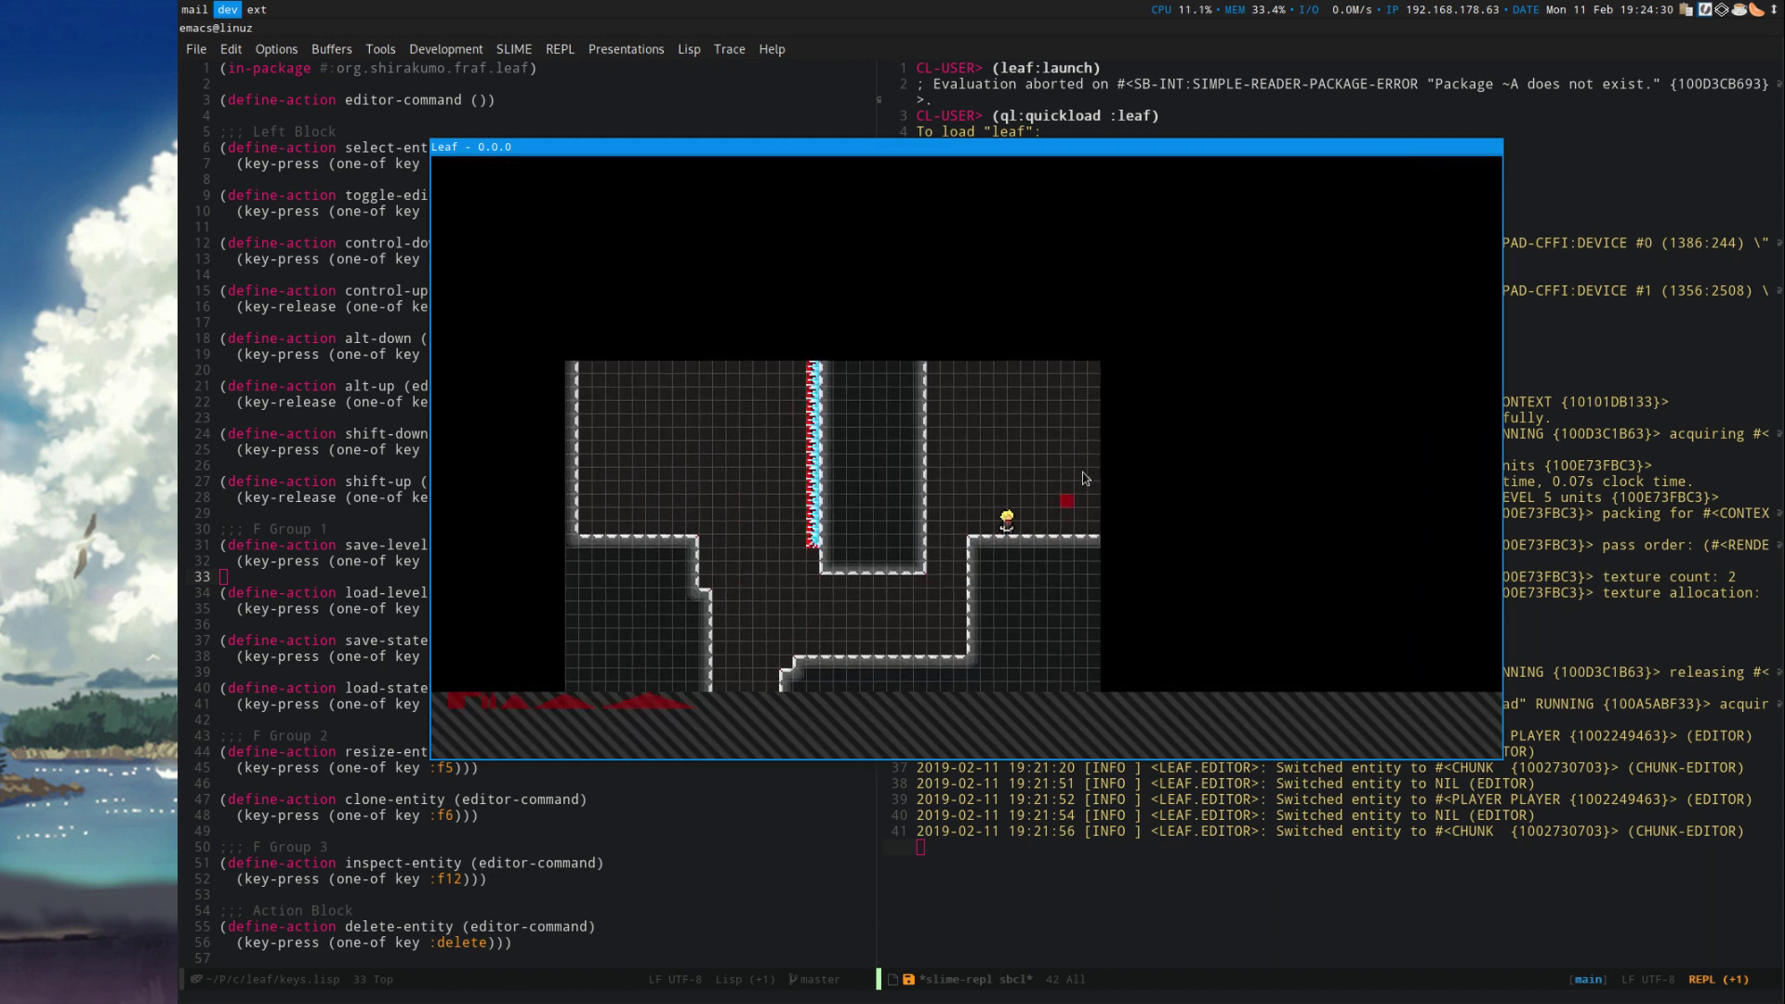
pyautogui.press('Right')
pyautogui.press('Down')
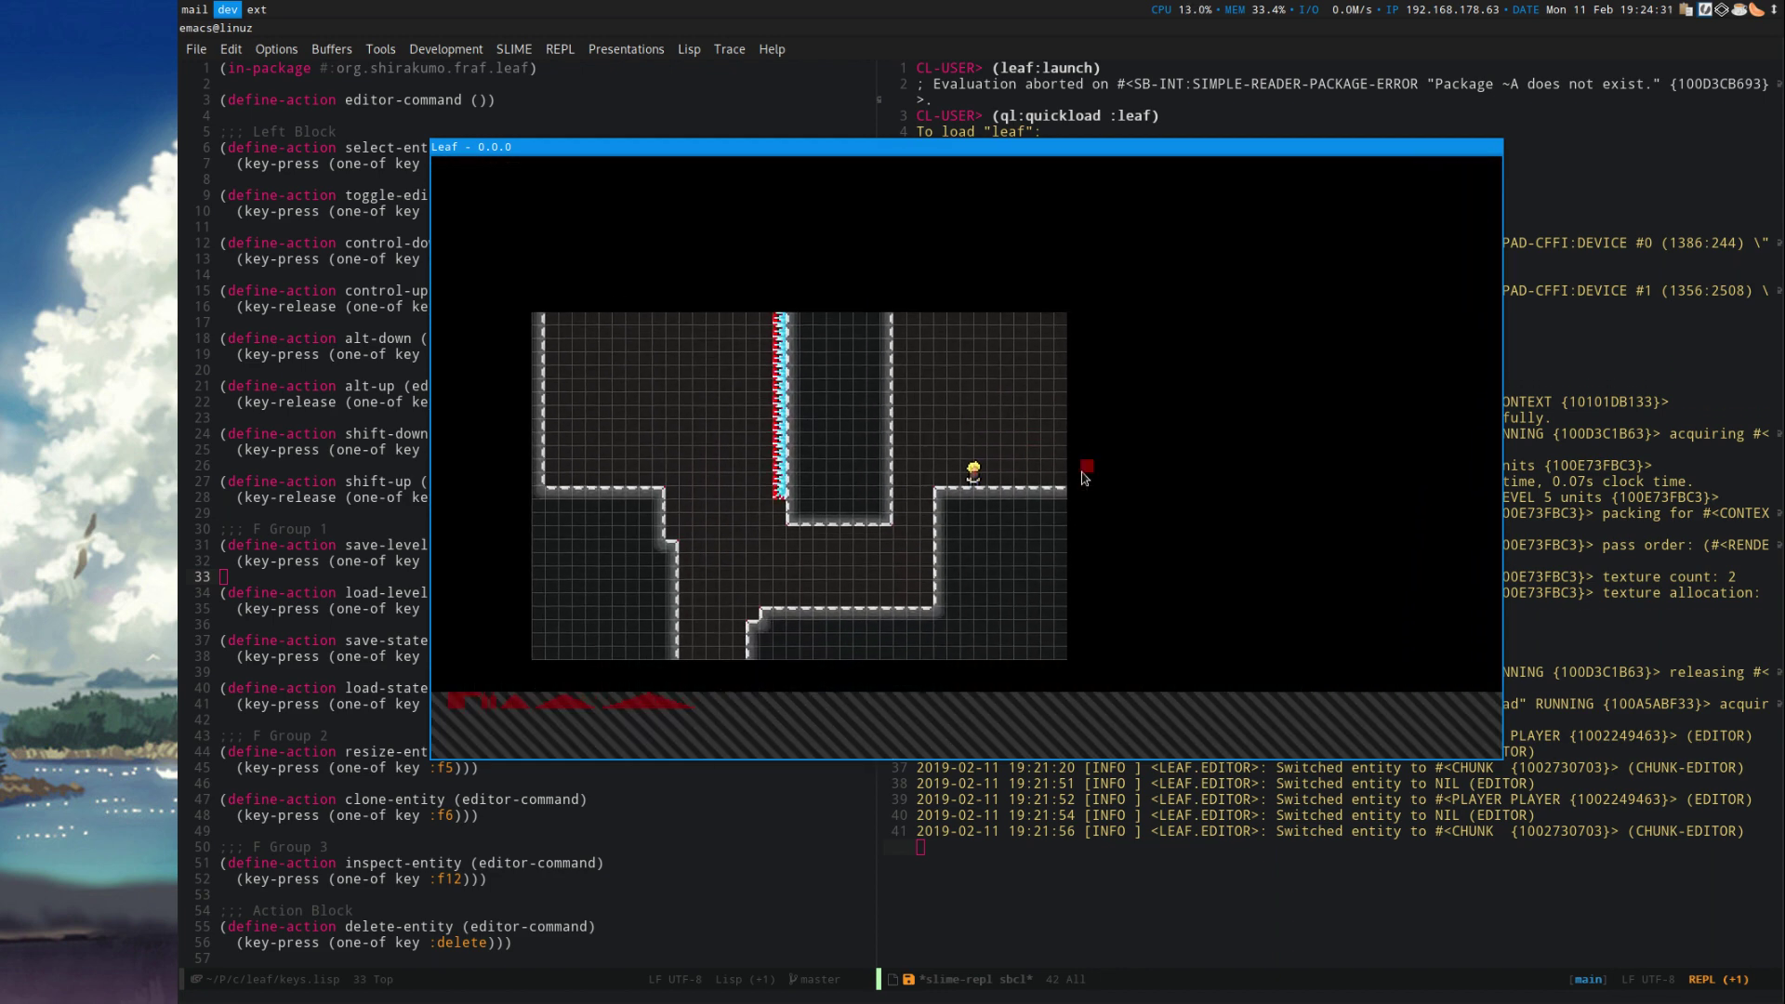
pyautogui.press('Right')
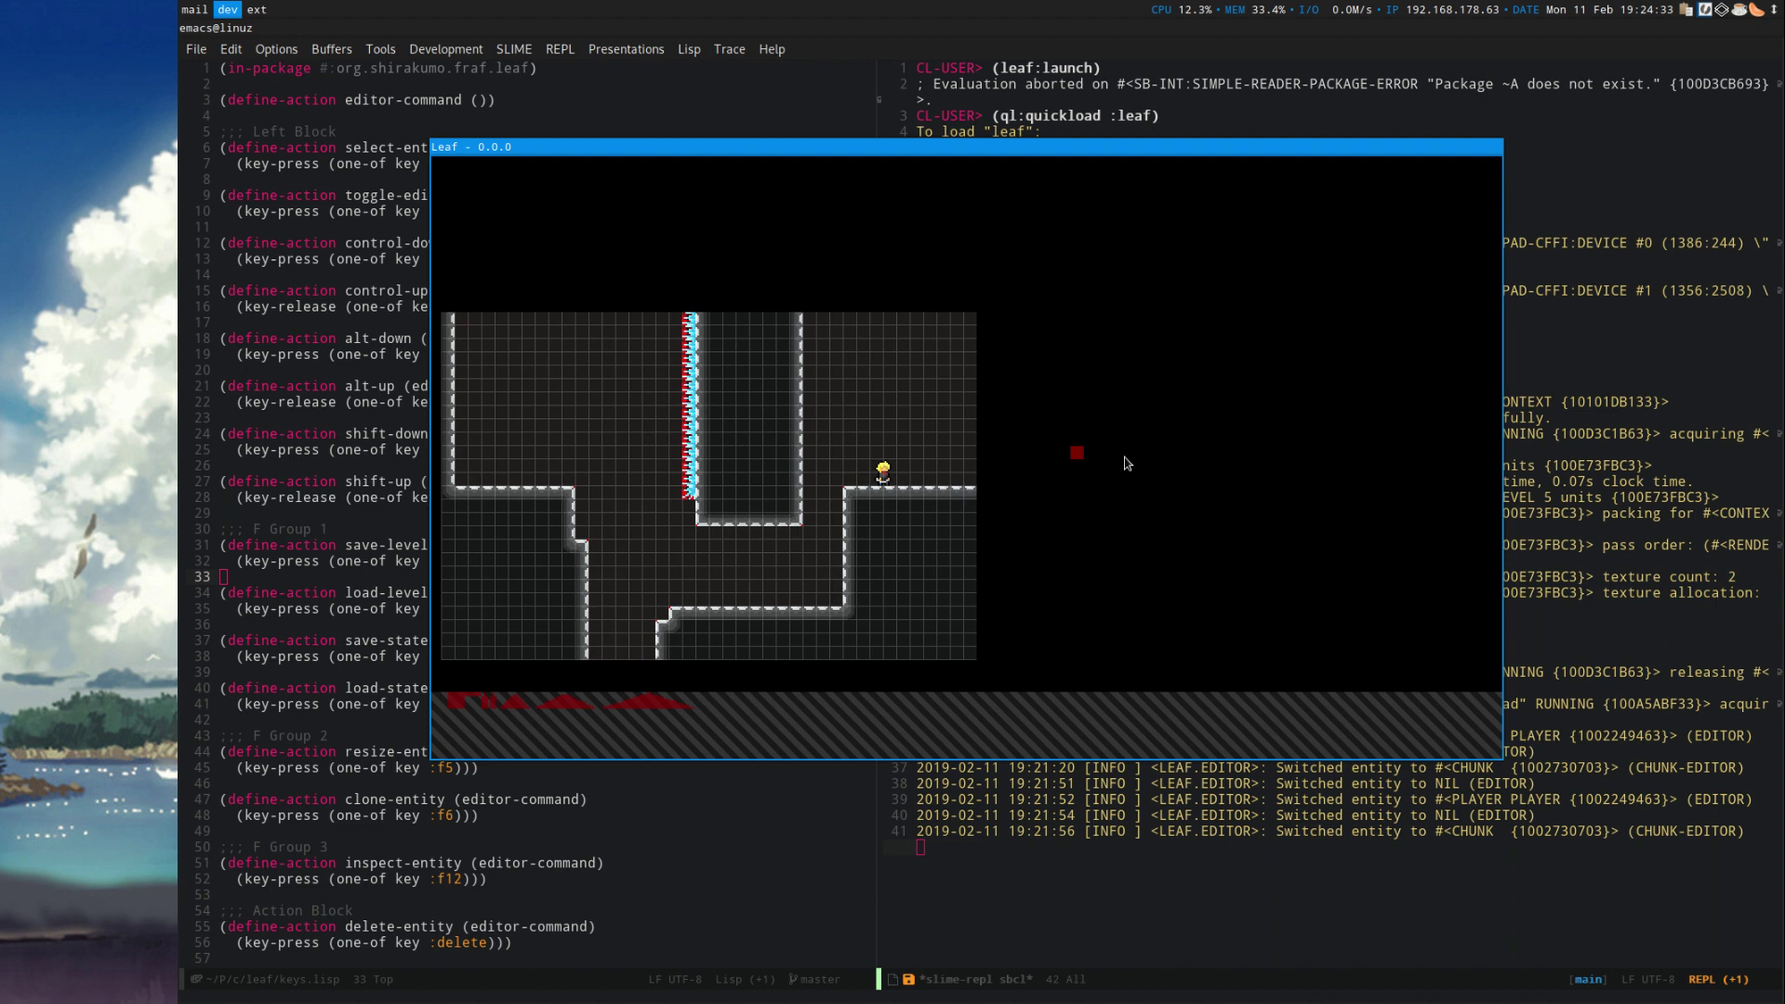
pyautogui.press('Insert')
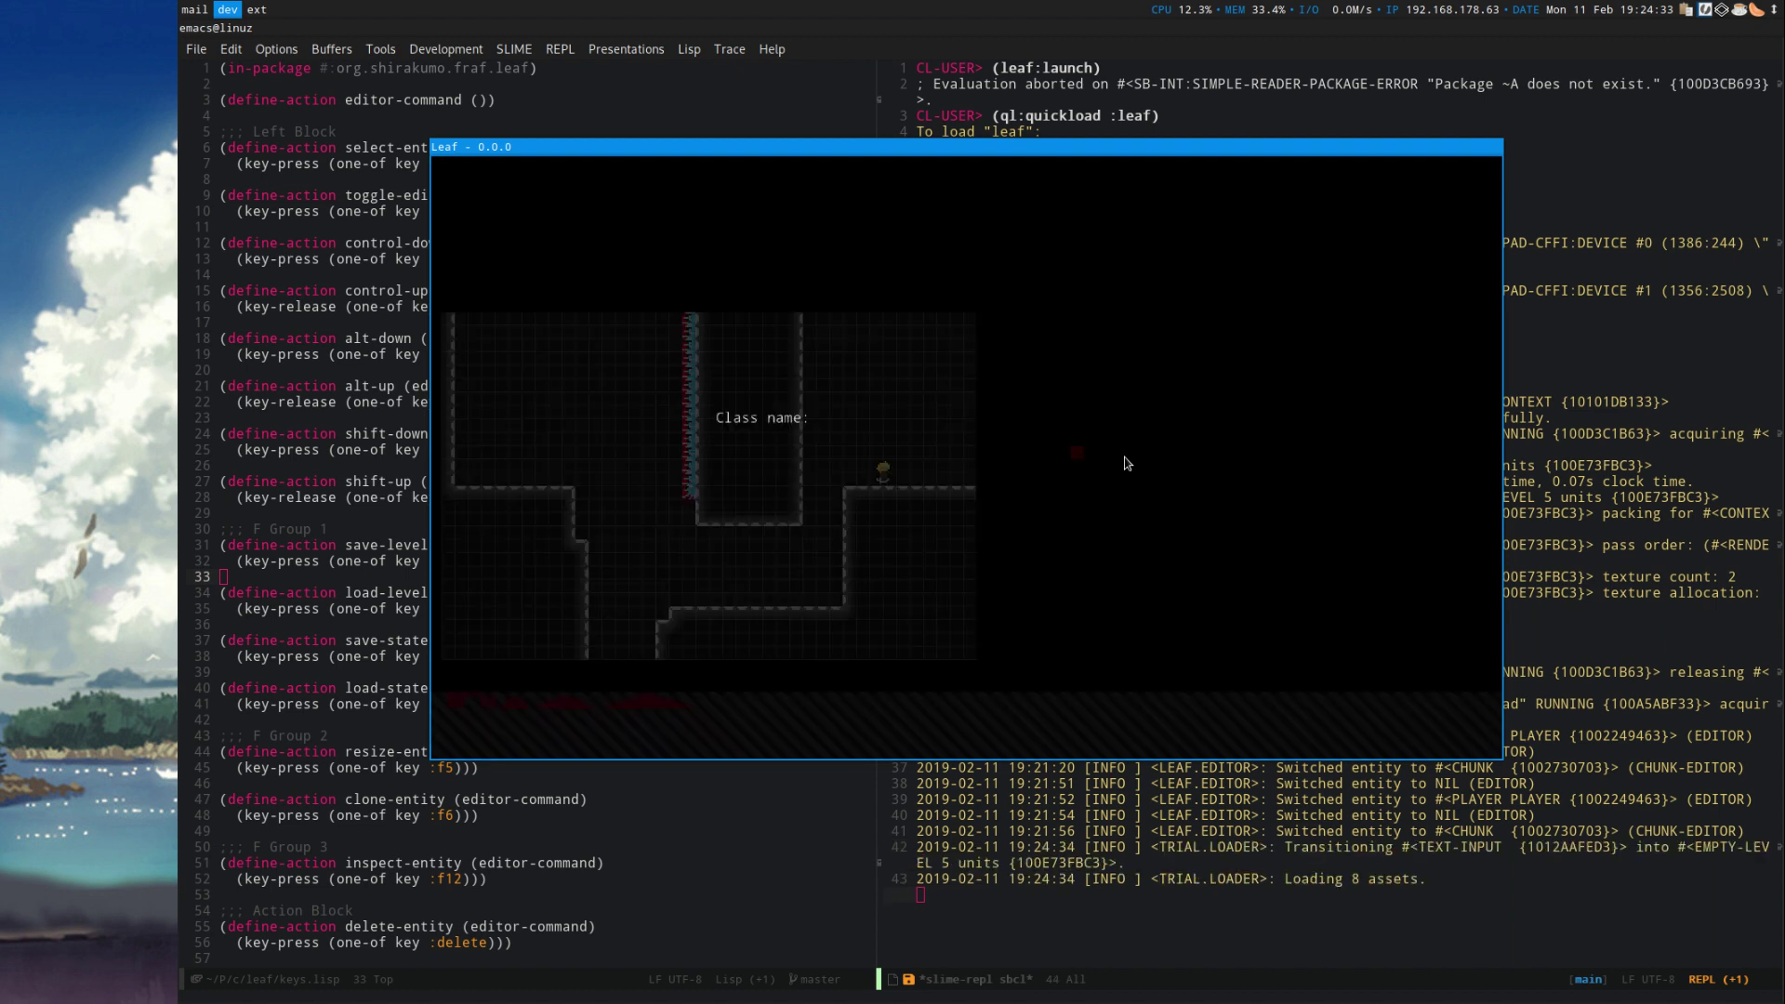
pyautogui.write('chunk')
pyautogui.press('Return')
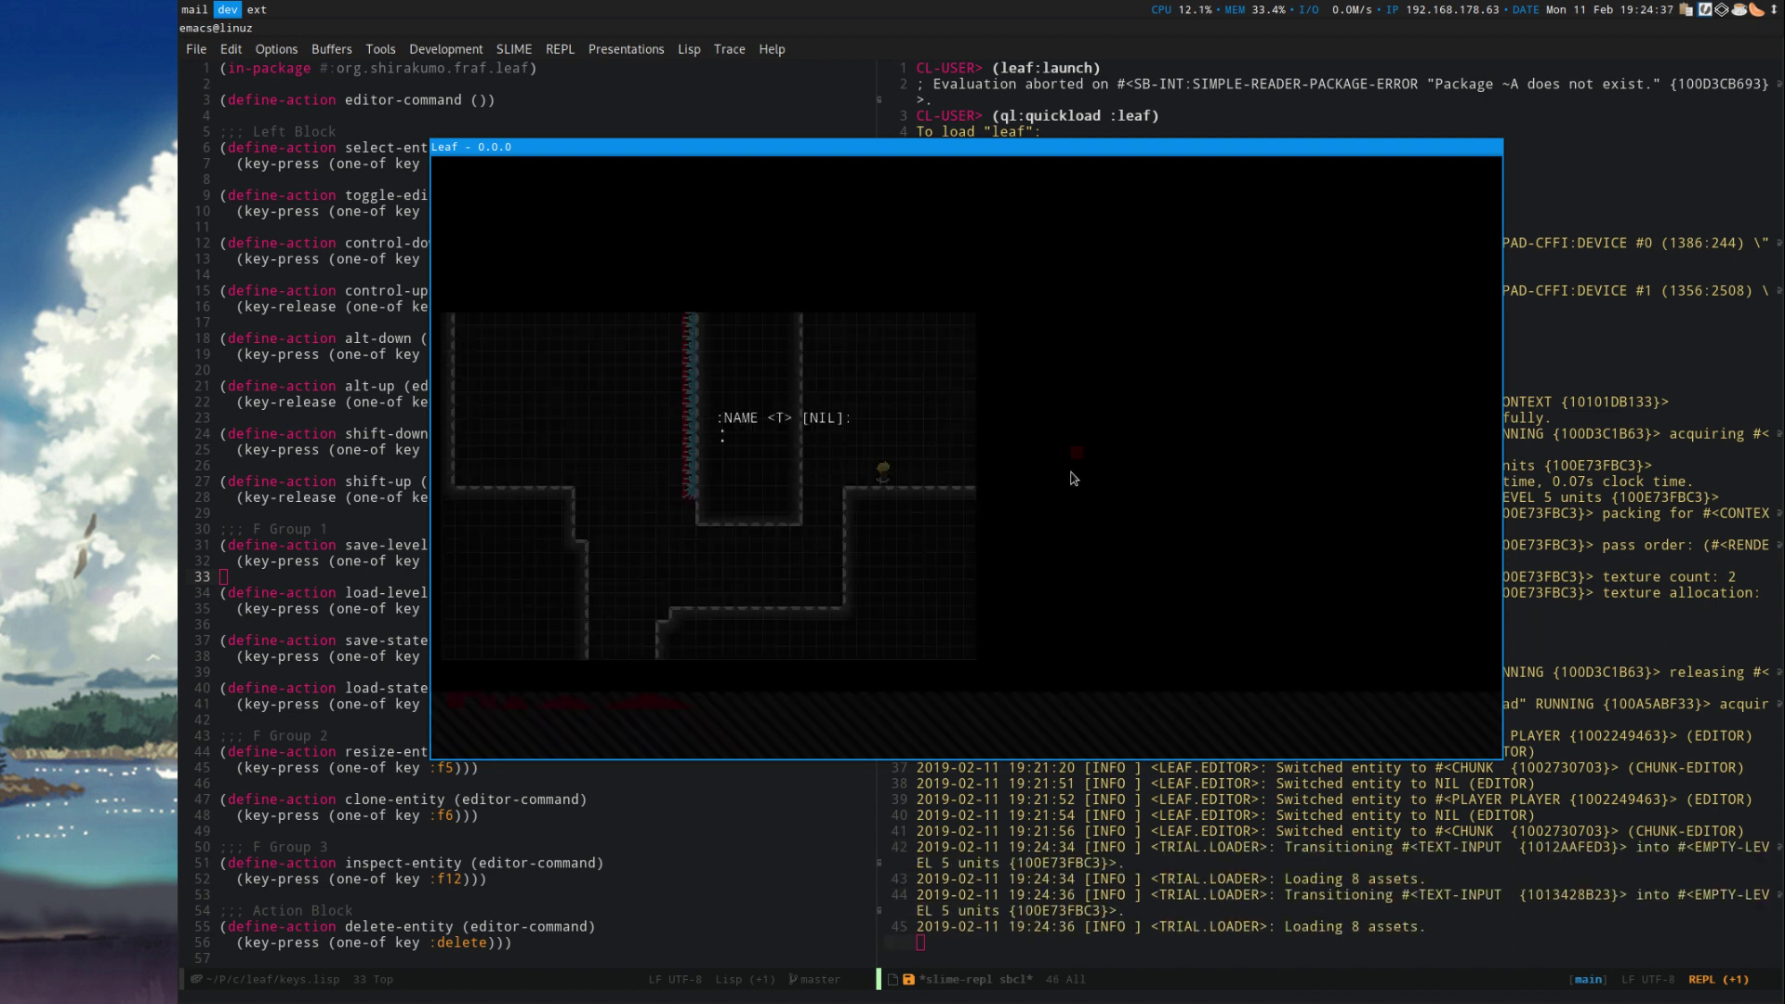
pyautogui.press('Return')
pyautogui.press('Return')
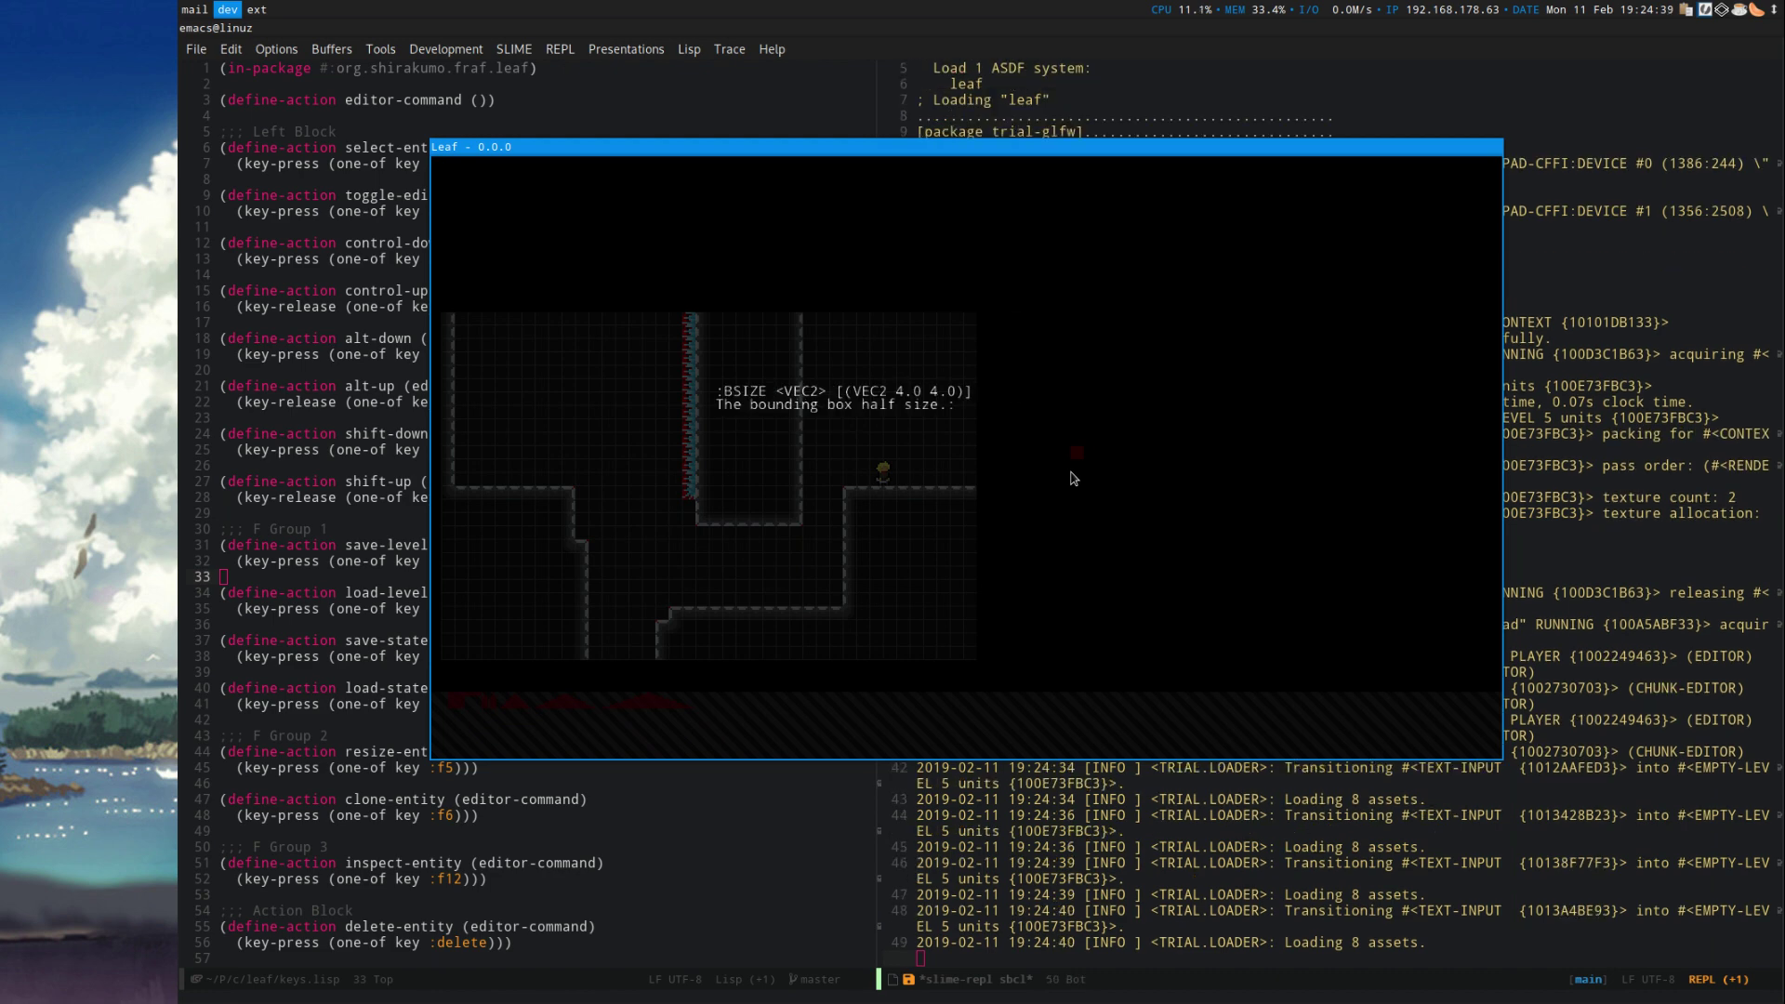
# Accept the default bounding box size and create the chunk with tileset "leaf facility" and background "leaf facility-background".
pyautogui.press('Return')
pyautogui.press('Return')
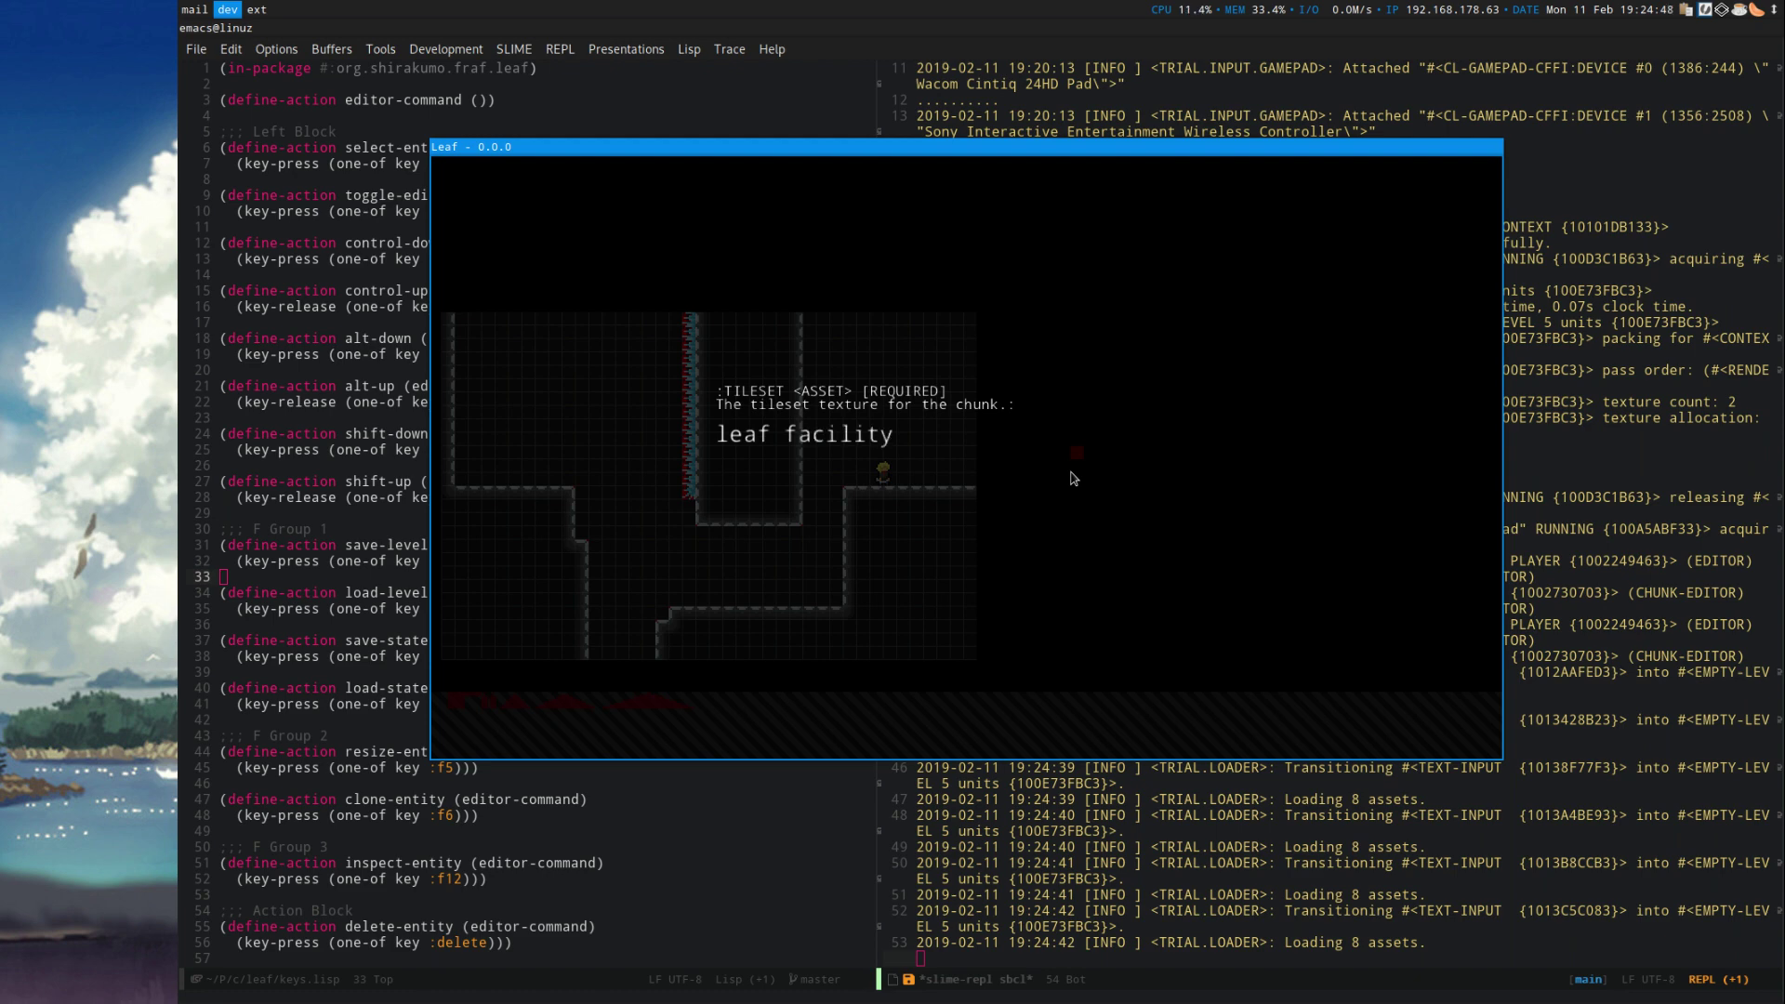
pyautogui.press('Return')
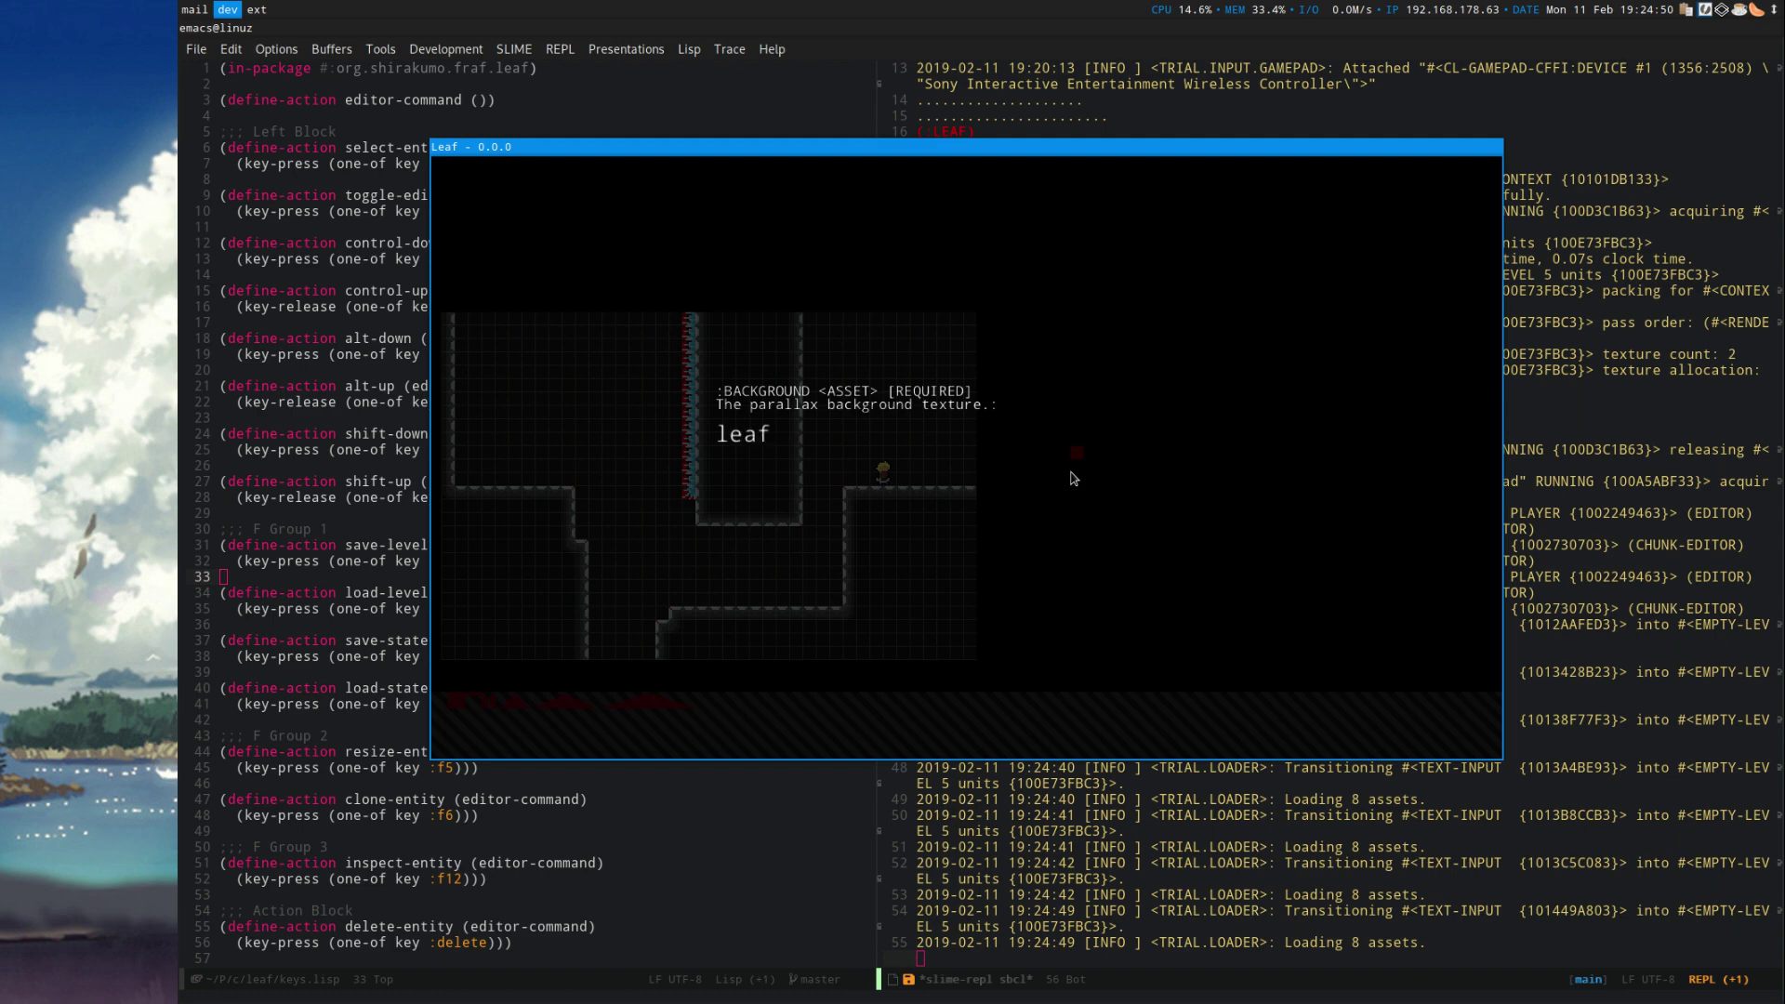
pyautogui.write('-background')
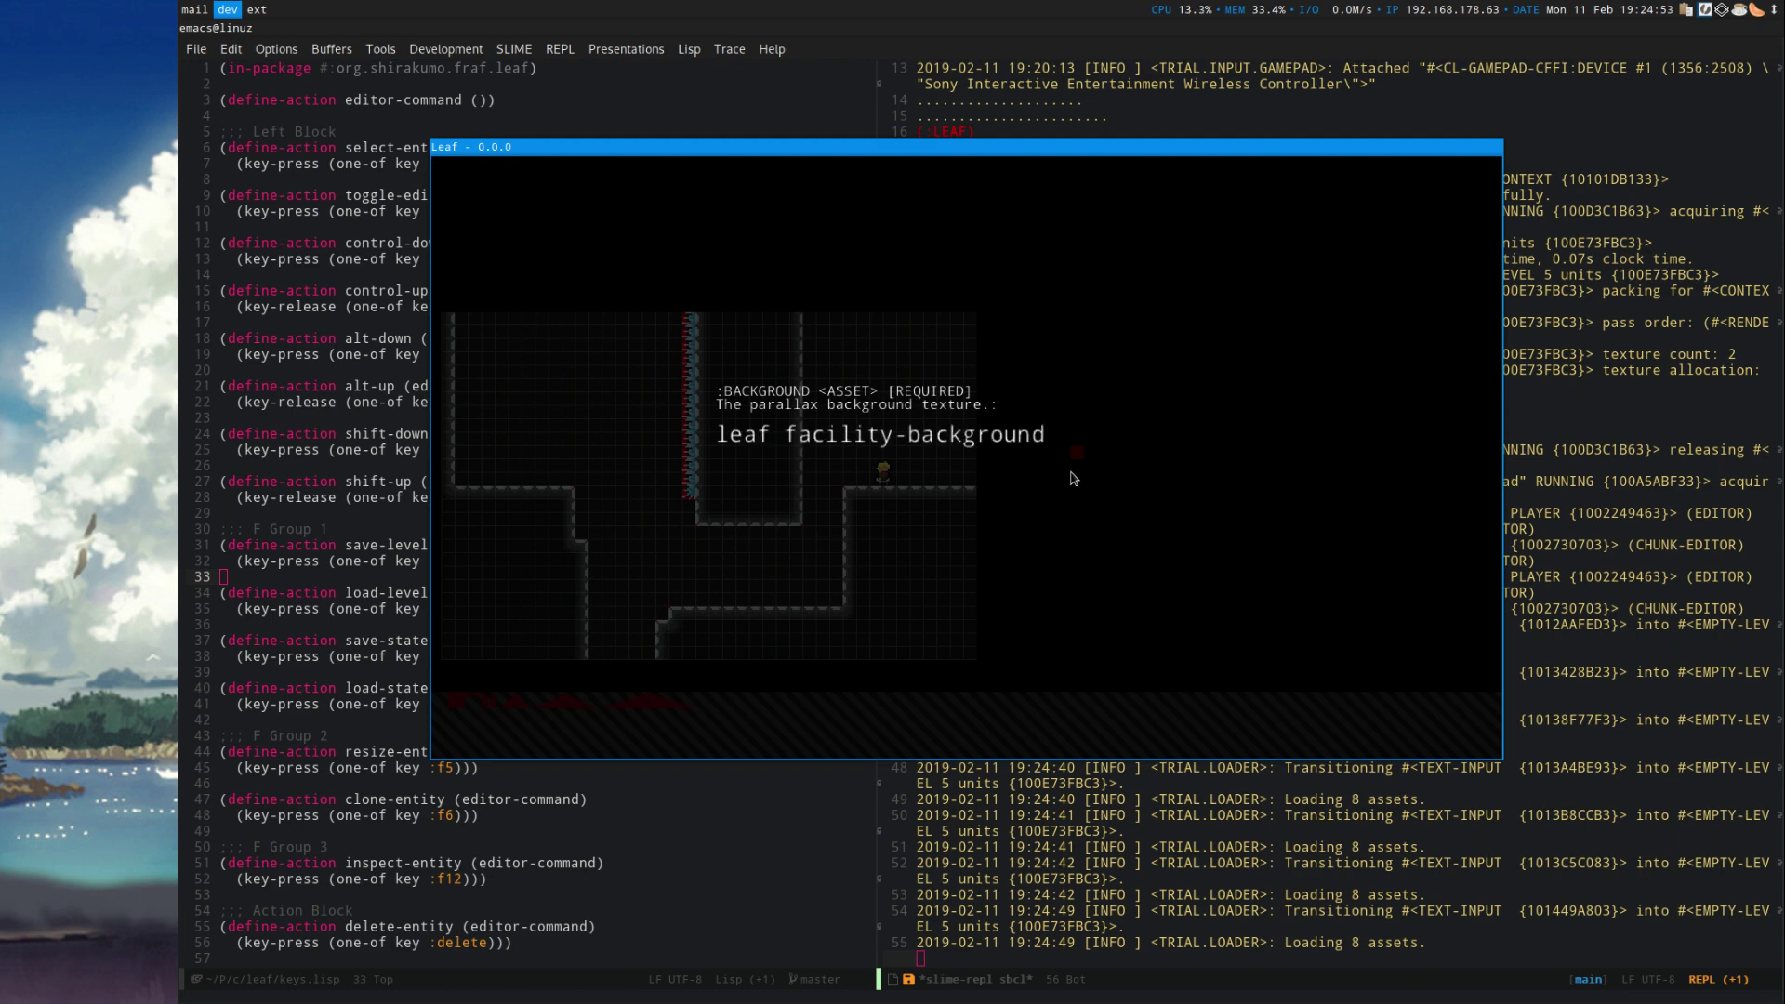
pyautogui.press('Return')
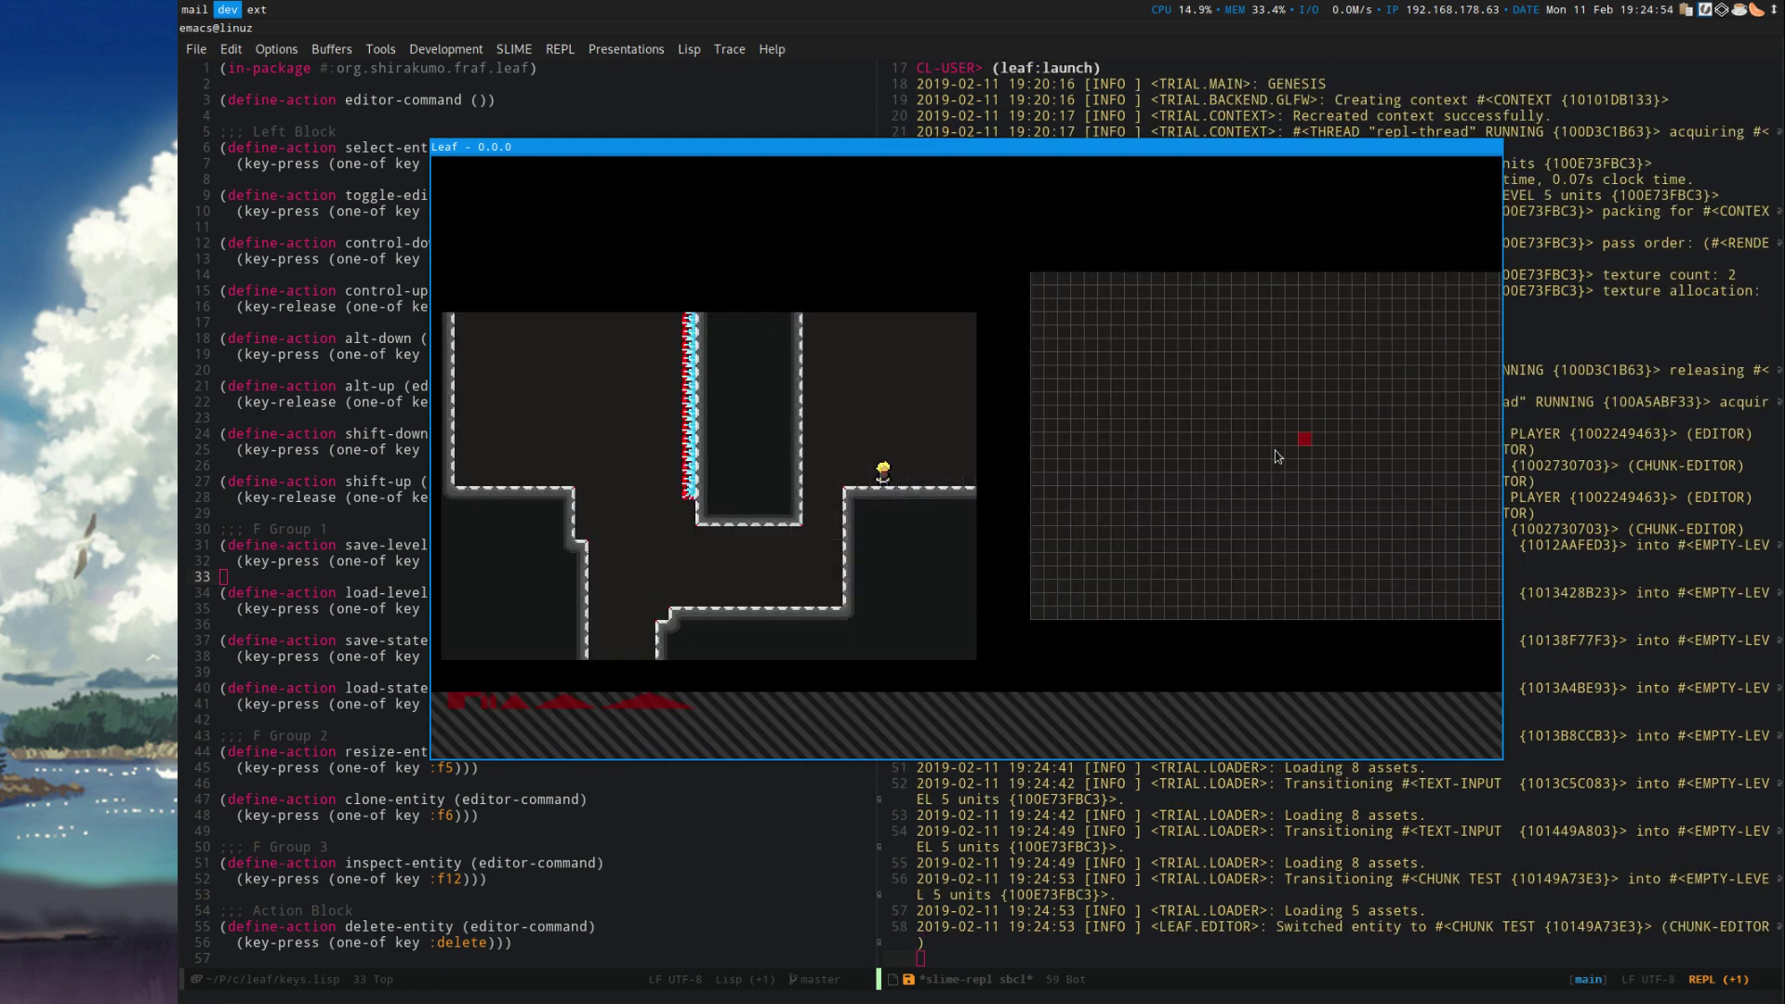
# Move the new chunk flush against the existing chunk's right edge and resize it to a tall, narrow shape.
pyautogui.moveTo(1262, 341); pyautogui.dragTo(1086, 480)
pyautogui.press('F5')
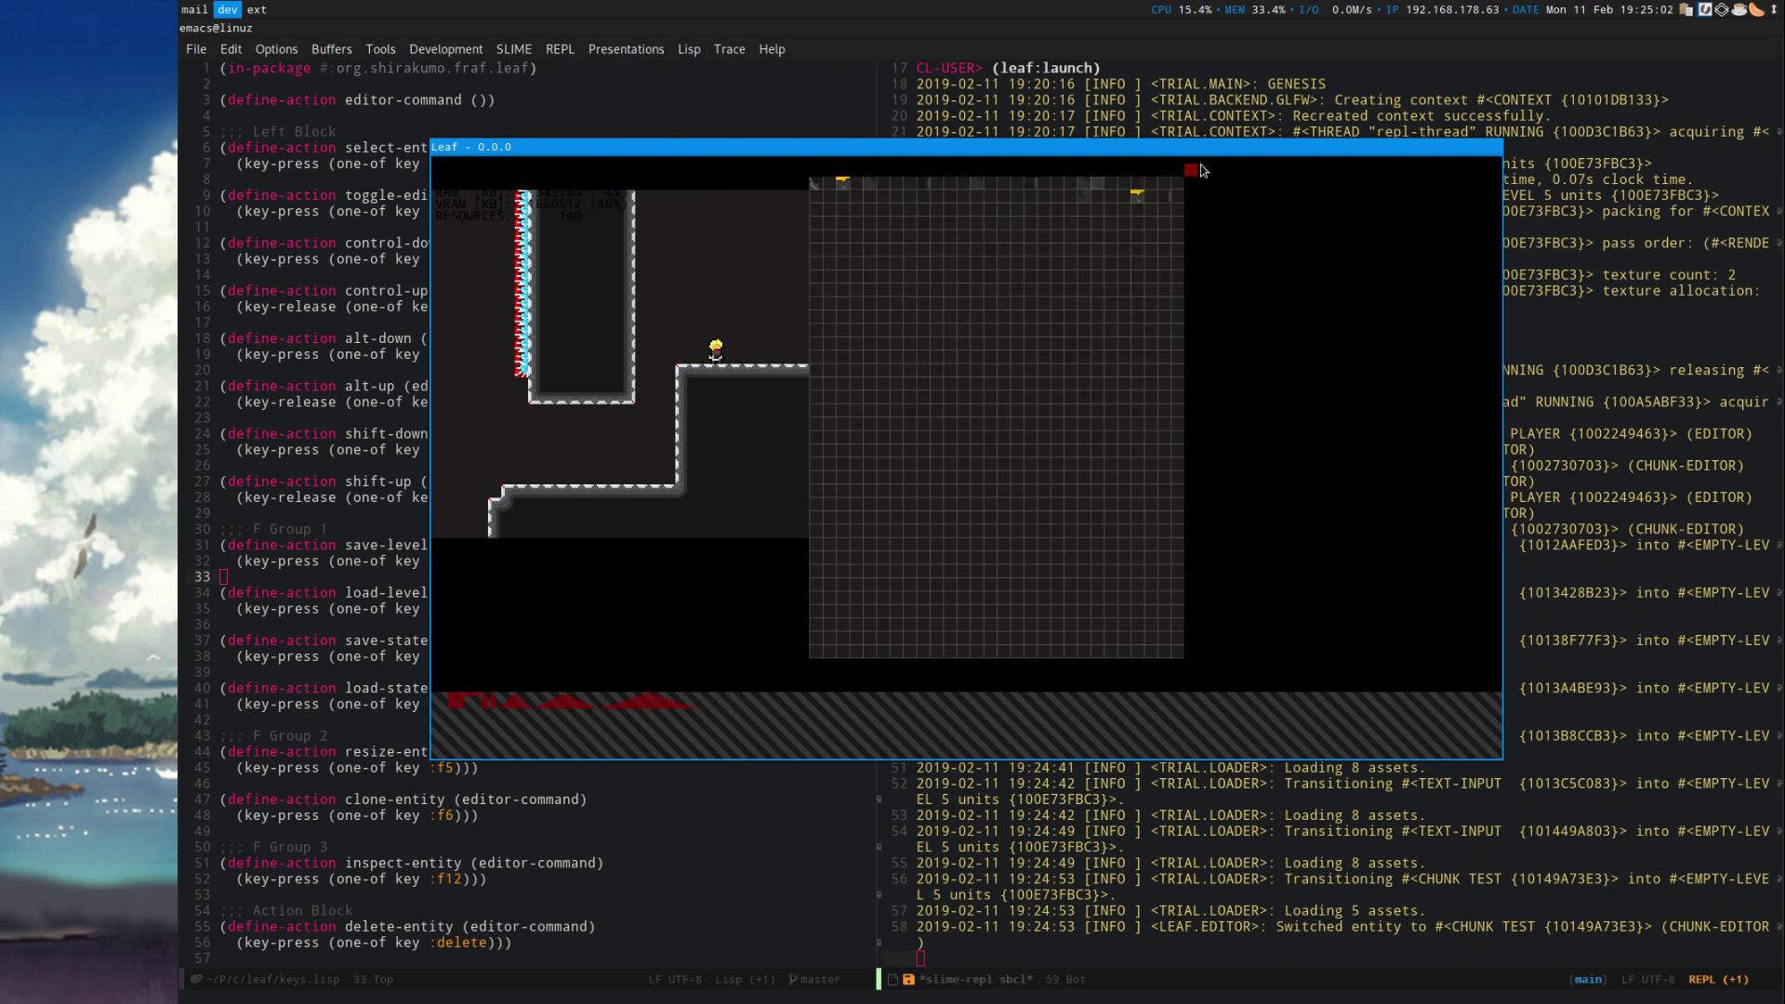
pyautogui.click(1210, 173)
pyautogui.scroll(-1, 1210, 348)
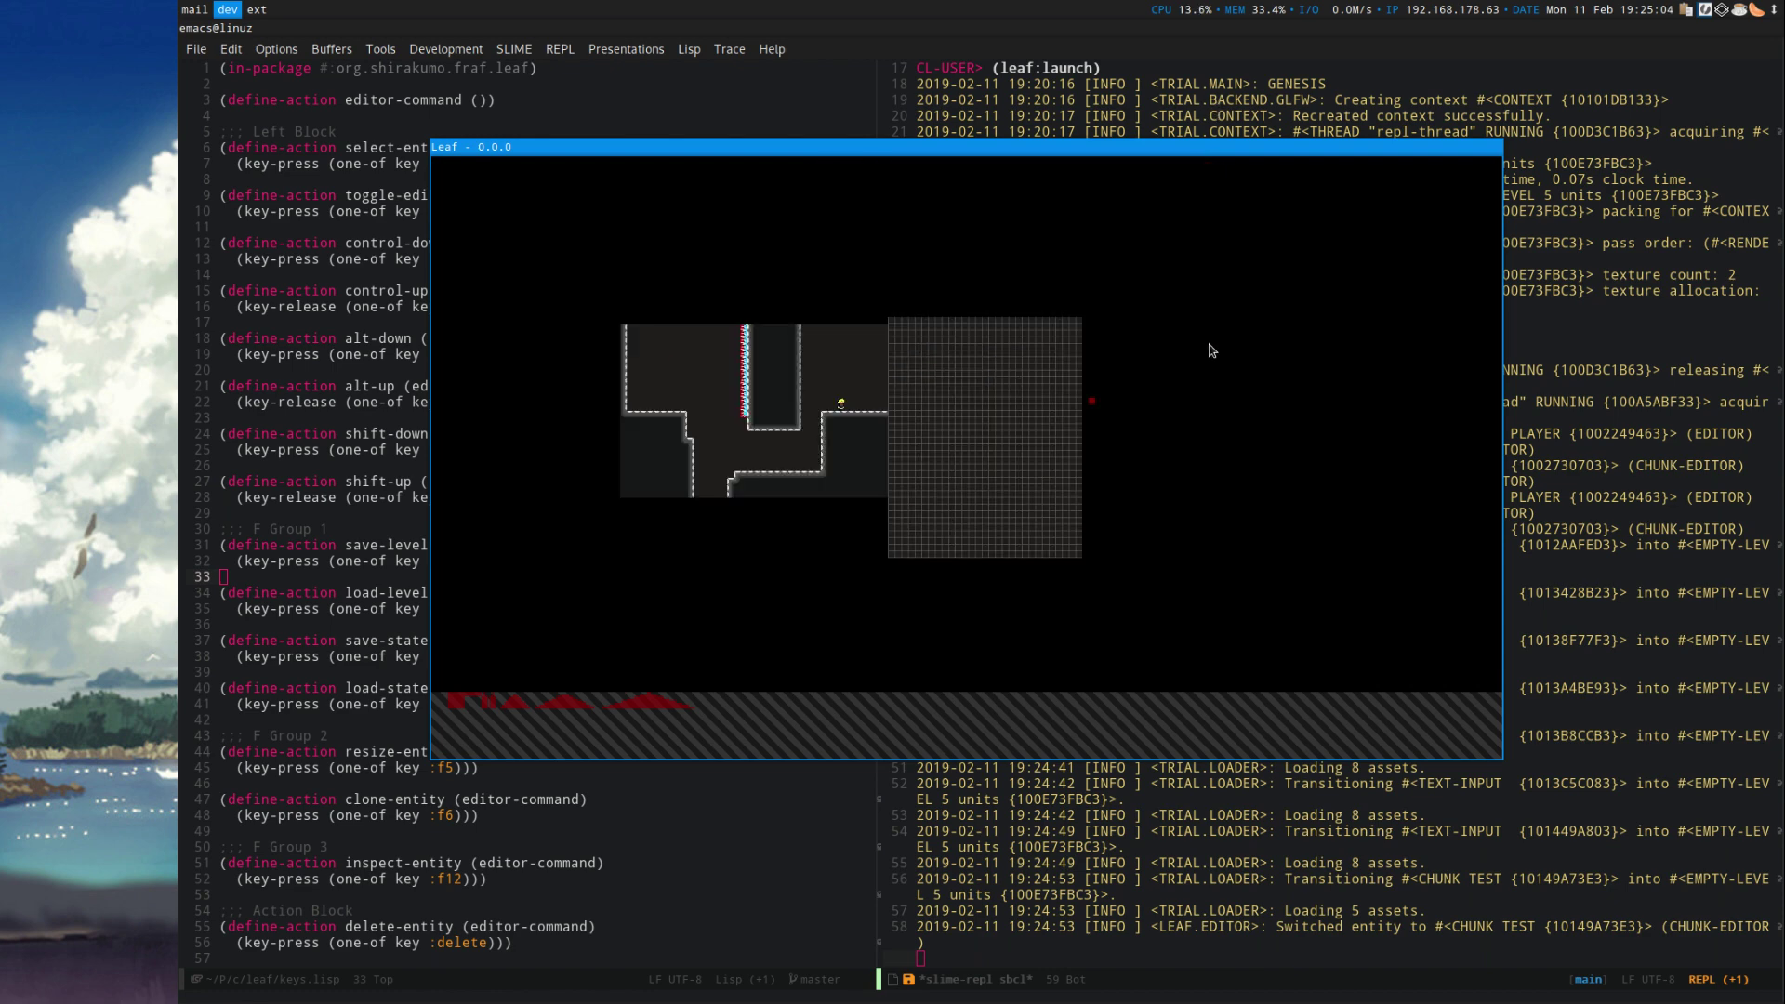
pyautogui.moveTo(1097, 396); pyautogui.dragTo(1094, 412)
pyautogui.press('F5')
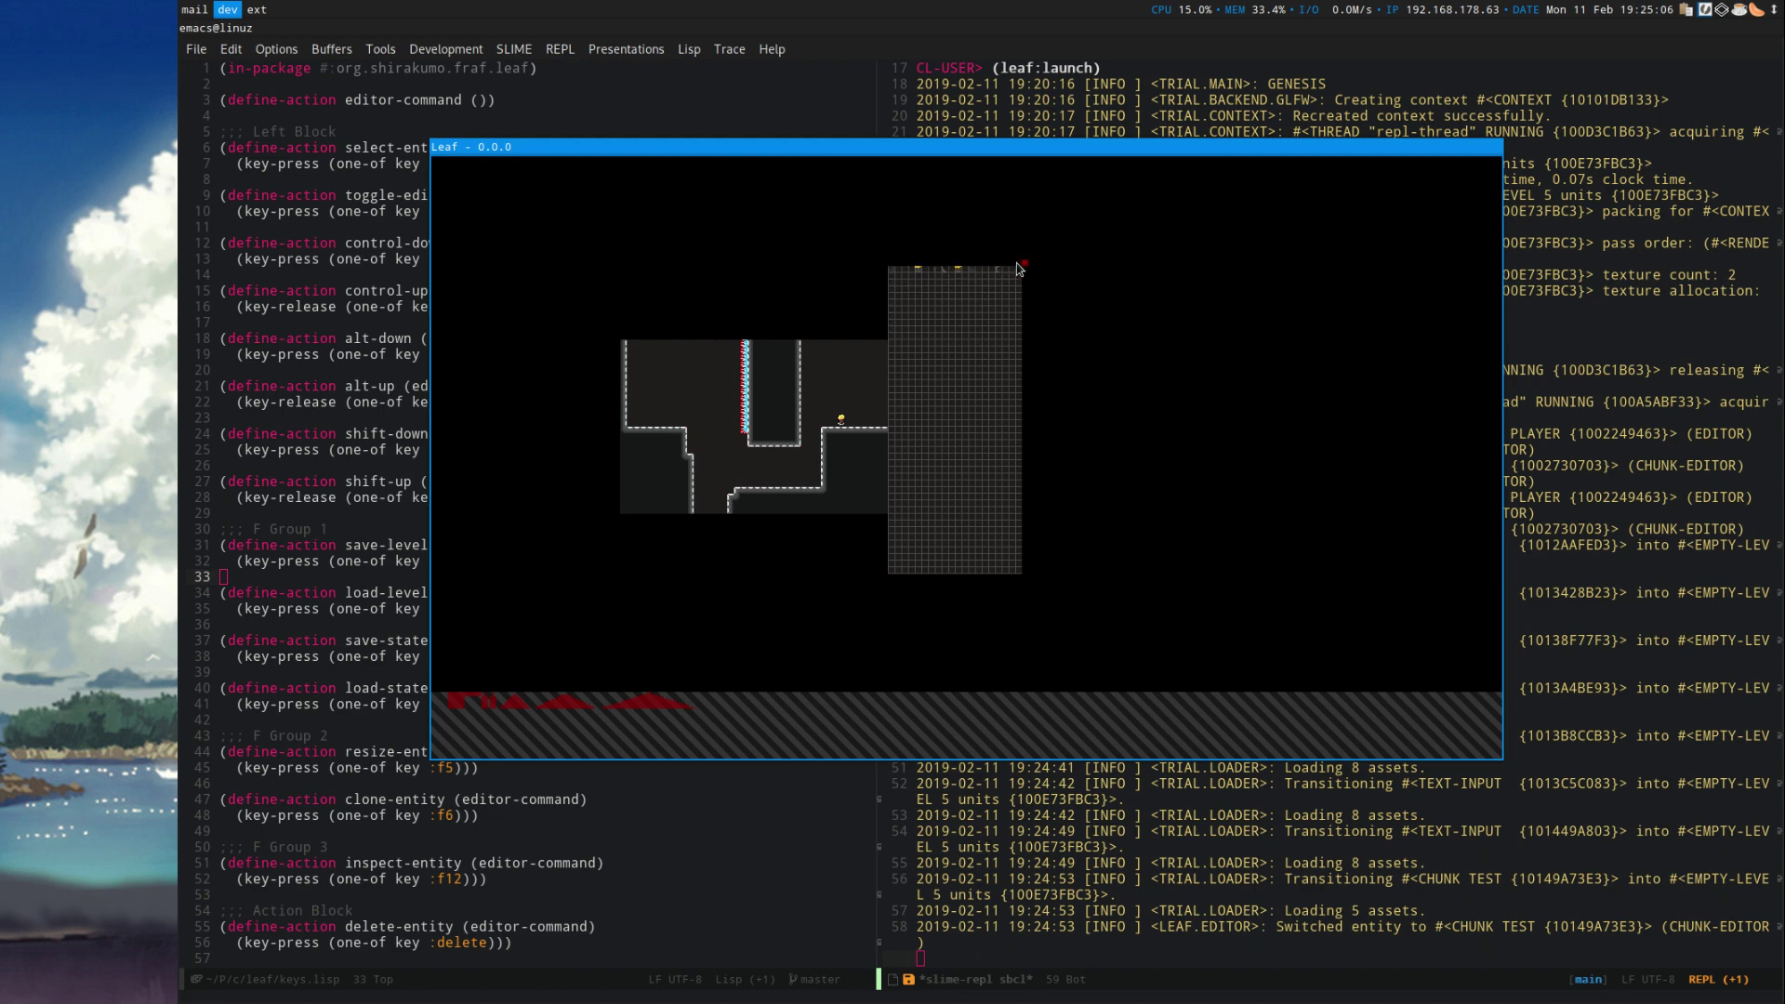
pyautogui.click(1026, 235)
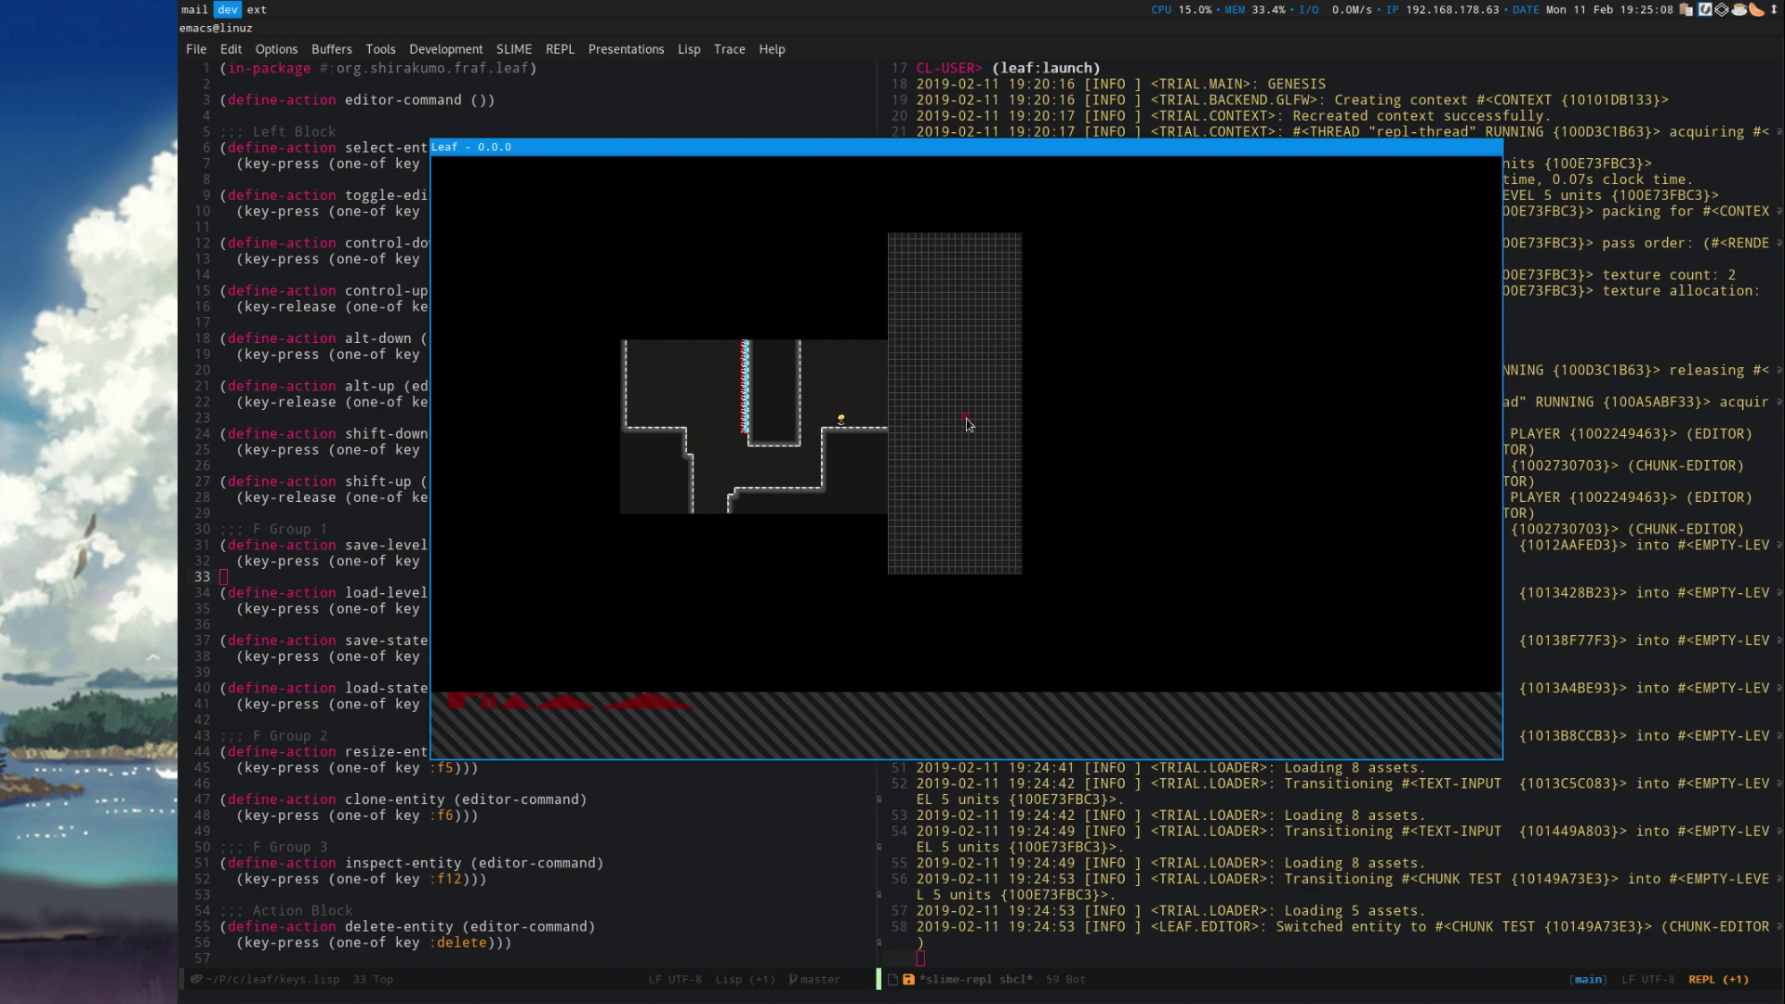
# Paint solid red tiles extending the right ledge into the new chunk and running down as a wall to its lower edge.
pyautogui.scroll(3, 963, 437)
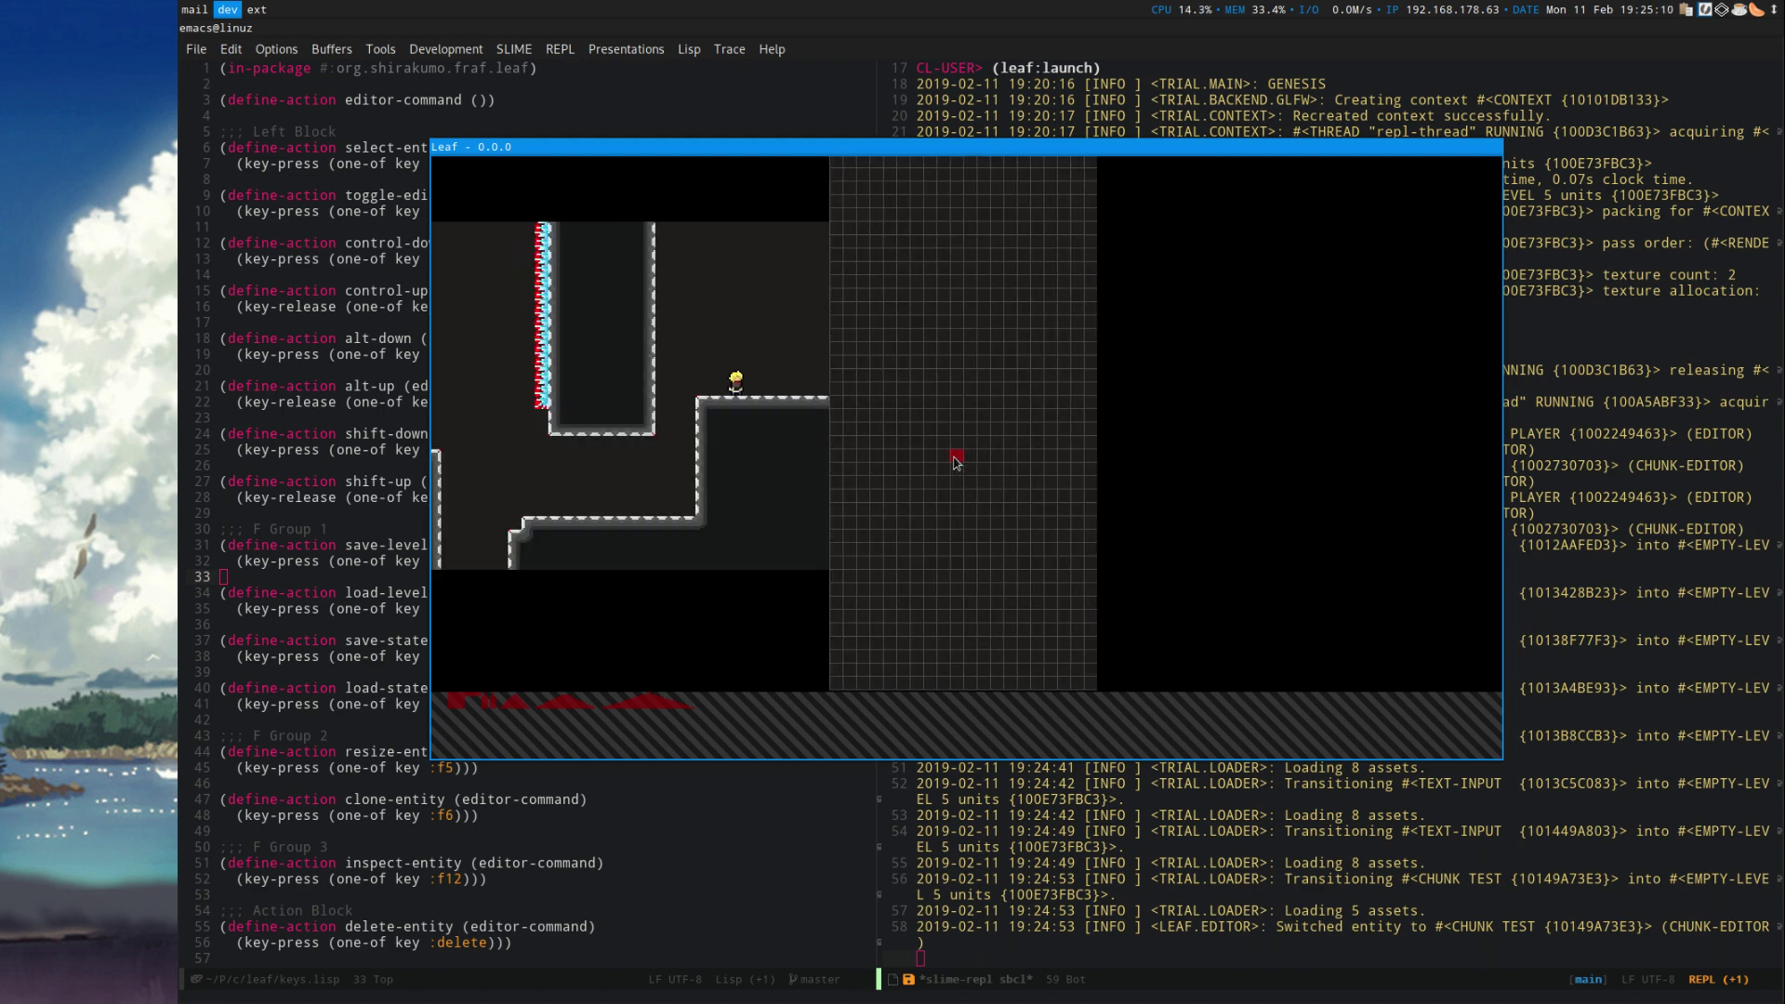
pyautogui.press('d')
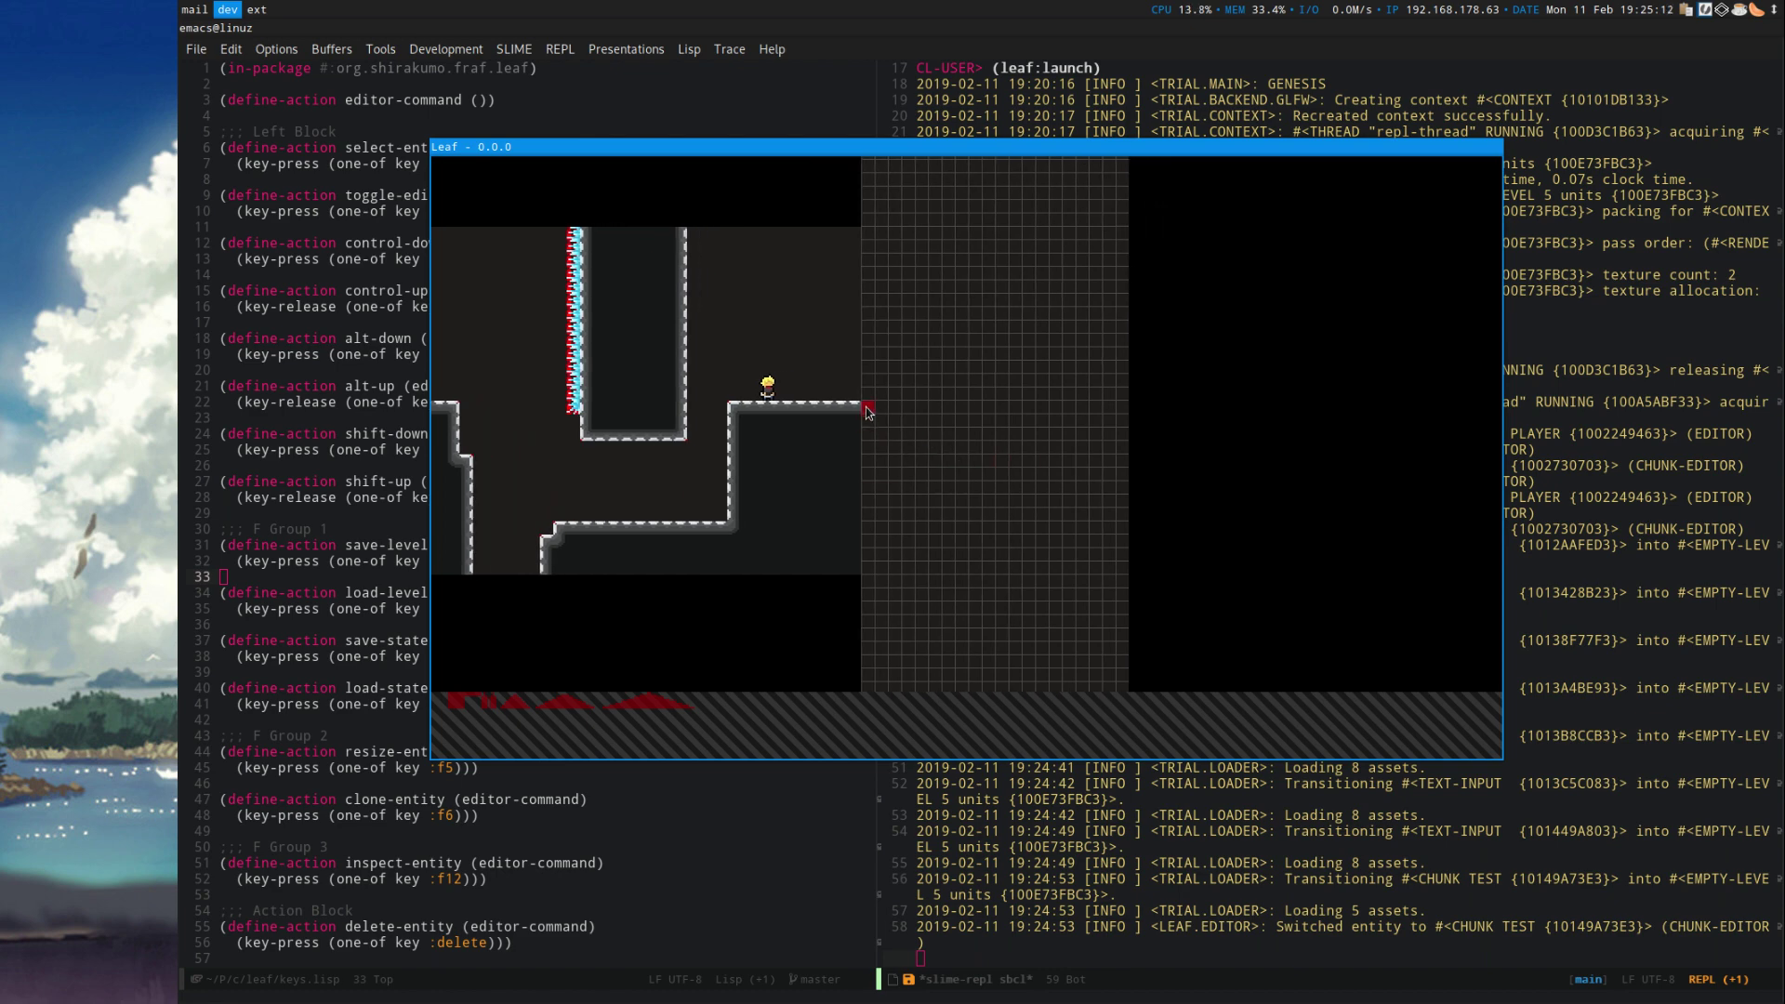
pyautogui.moveTo(867, 407)
pyautogui.mouseDown()
pyautogui.moveTo(904, 407)
pyautogui.moveTo(898, 379)
pyautogui.moveTo(898, 592)
pyautogui.mouseUp()
pyautogui.press('s')
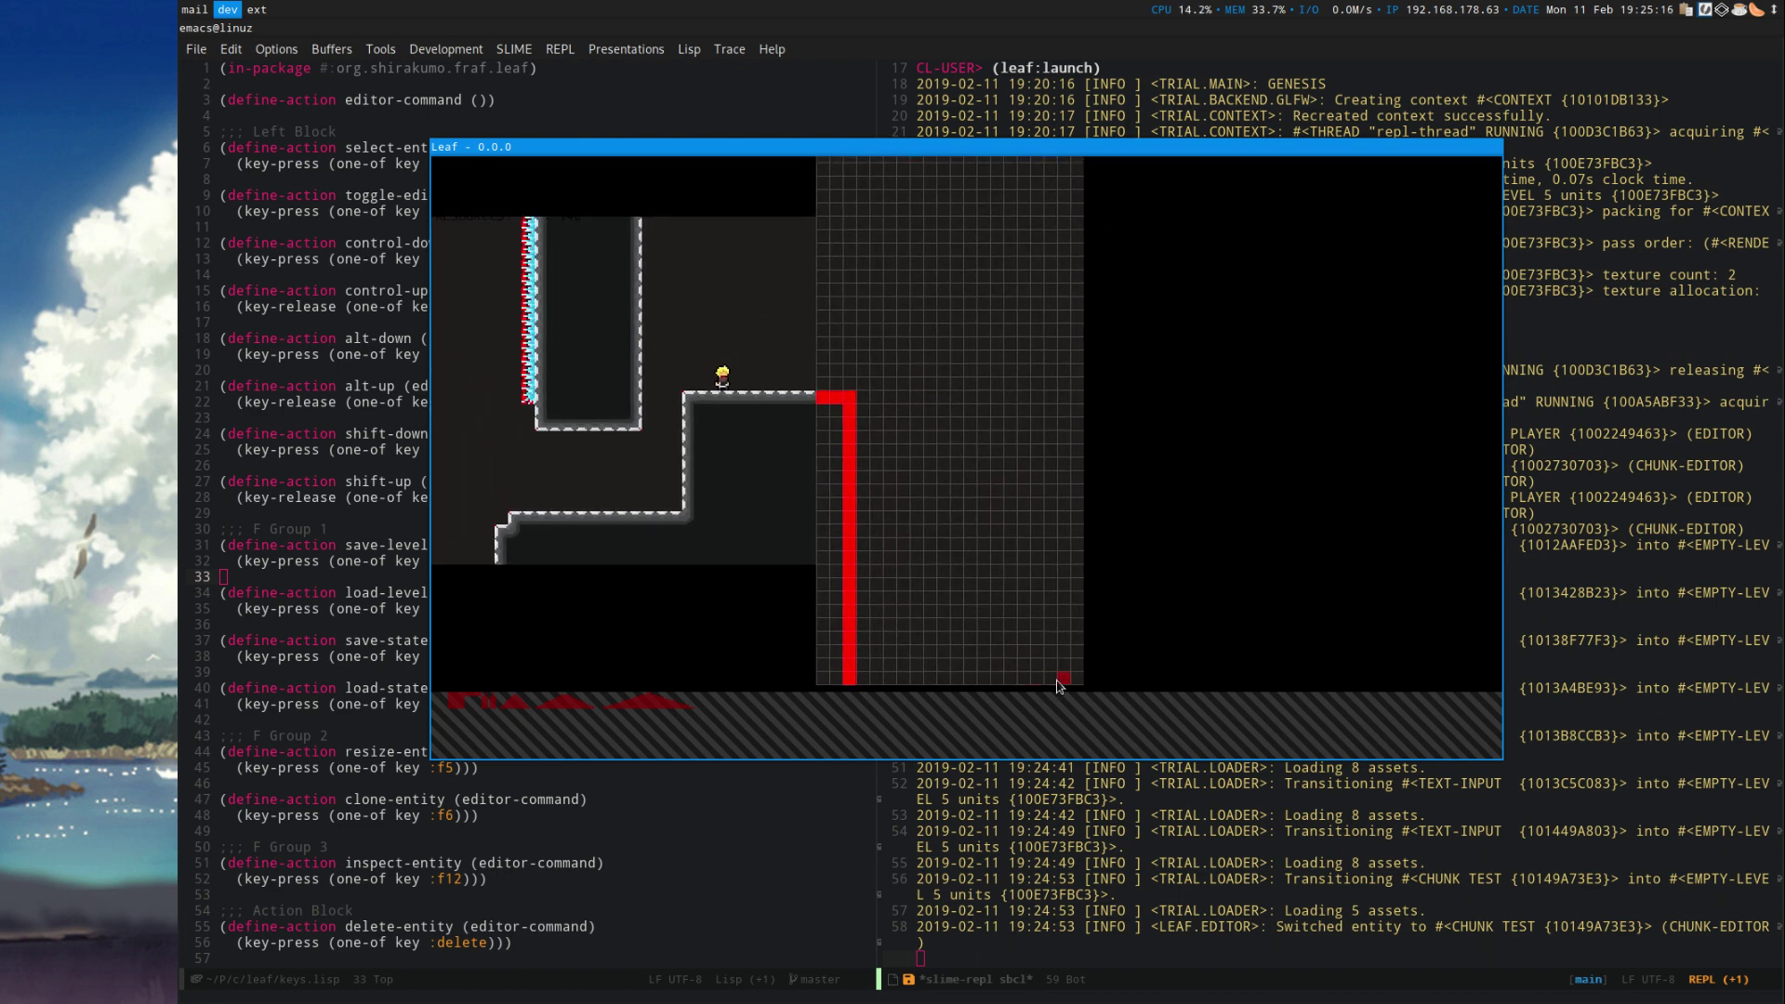
# Paint a solid red wall up from the new chunk's lower edge near its right side, capped with a short ledge.
pyautogui.moveTo(1063, 679)
pyautogui.mouseDown()
pyautogui.moveTo(1067, 365)
pyautogui.moveTo(1066, 581)
pyautogui.mouseUp()
pyautogui.moveTo(1048, 459); pyautogui.dragTo(1045, 580)
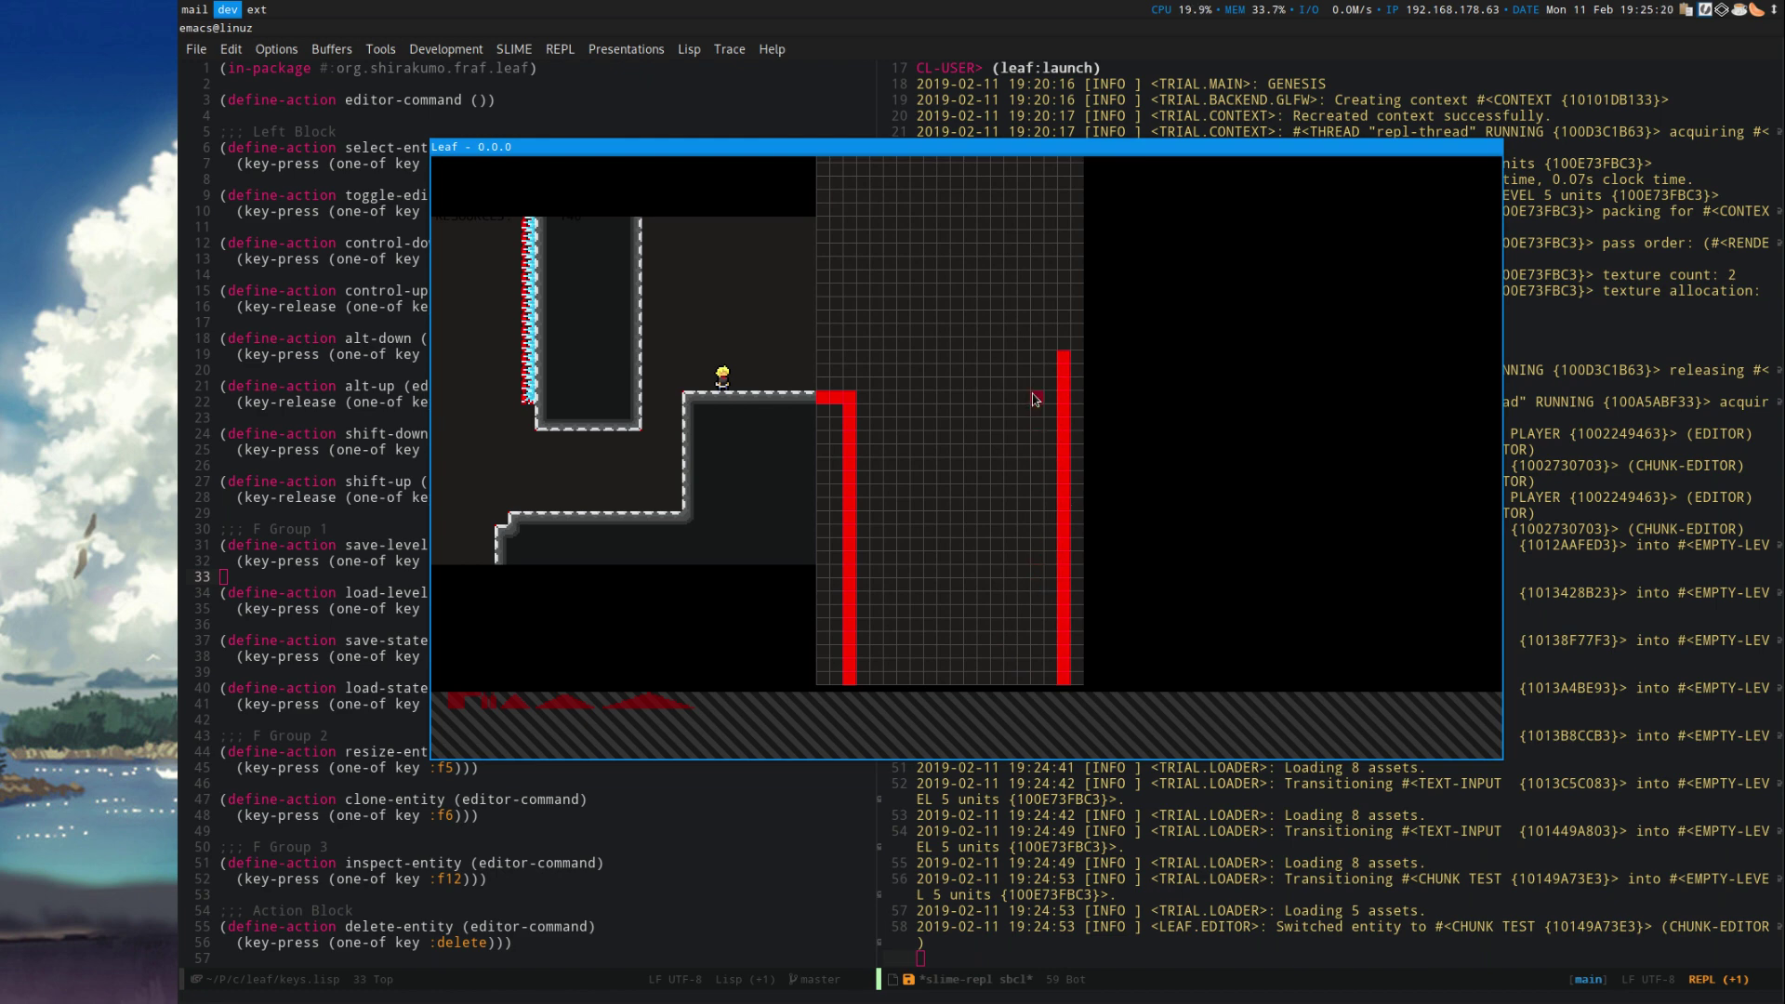
pyautogui.click(1076, 358)
# Paint a hollow red block outline between the two shaft walls, with a notch in its upper-left corner.
pyautogui.moveTo(916, 340)
pyautogui.mouseDown()
pyautogui.moveTo(904, 292)
pyautogui.moveTo(902, 505)
pyautogui.moveTo(1013, 556)
pyautogui.moveTo(1039, 313)
pyautogui.mouseUp()
pyautogui.moveTo(1037, 433); pyautogui.dragTo(1034, 277)
pyautogui.moveTo(1025, 410)
pyautogui.mouseDown()
pyautogui.moveTo(1029, 325)
pyautogui.moveTo(928, 333)
pyautogui.moveTo(908, 302)
pyautogui.moveTo(916, 317)
pyautogui.mouseUp()
pyautogui.moveTo(880, 545); pyautogui.dragTo(857, 572)
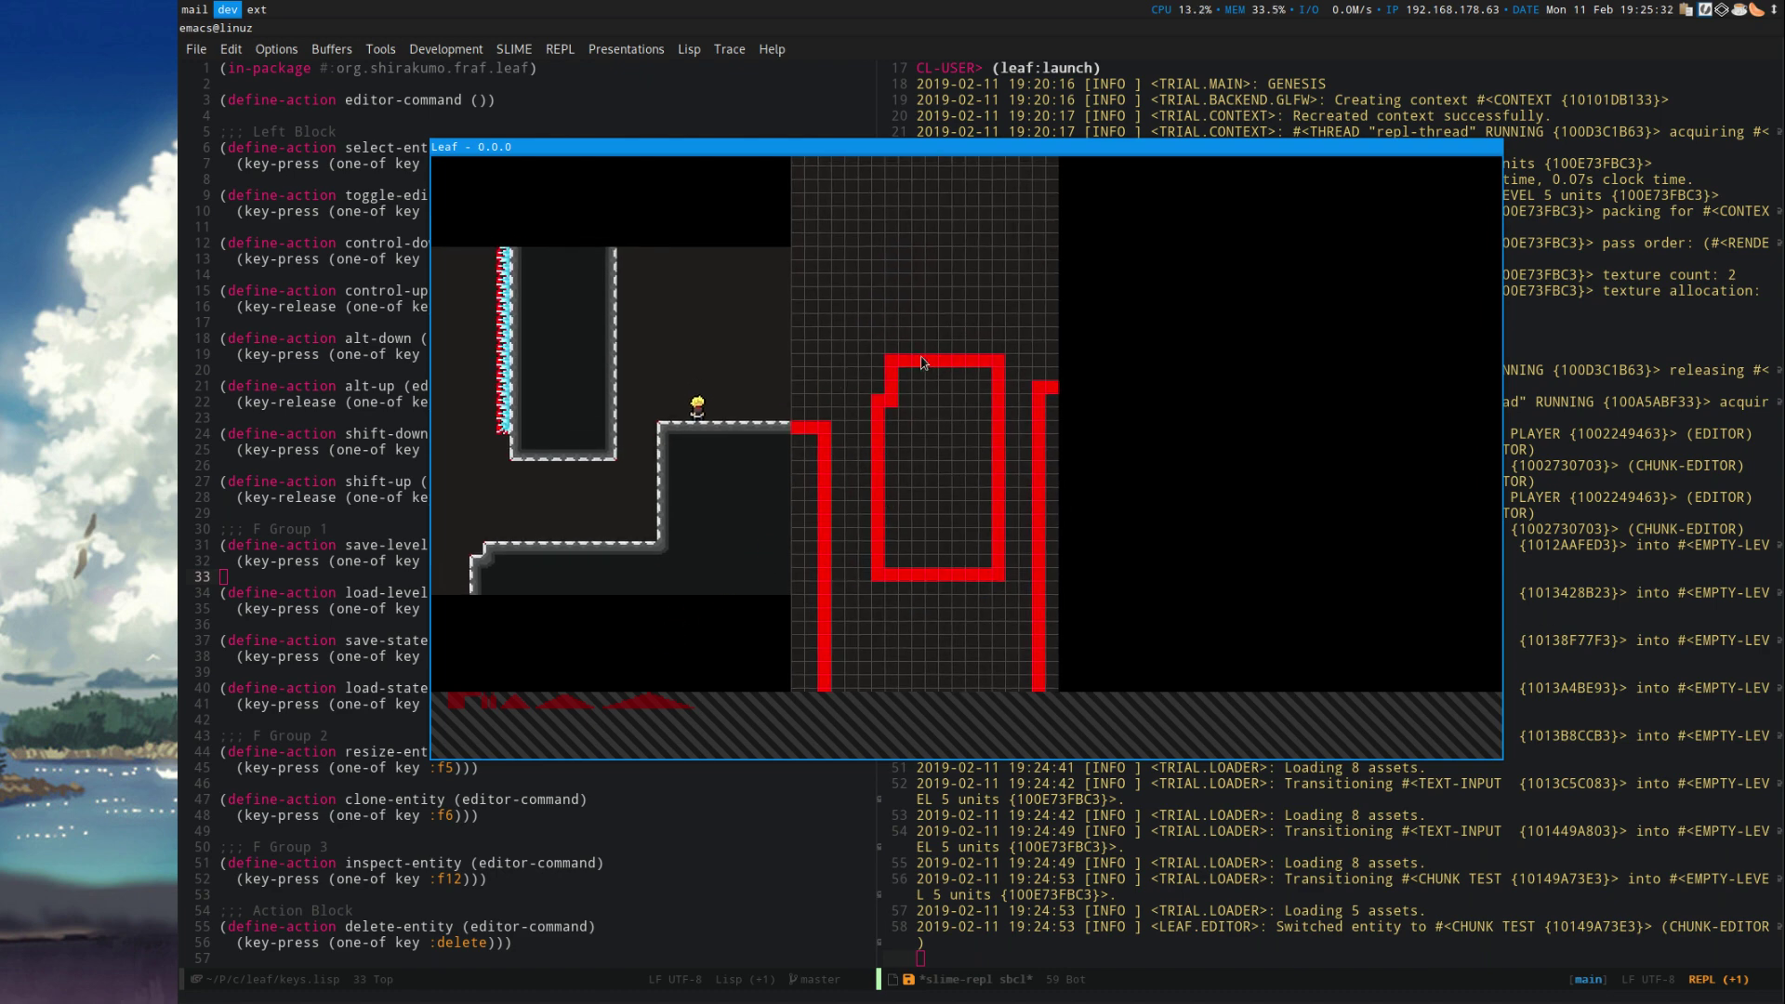
pyautogui.moveTo(895, 362); pyautogui.dragTo(966, 362)
pyautogui.moveTo(869, 396)
pyautogui.mouseDown()
pyautogui.moveTo(874, 410)
pyautogui.moveTo(870, 362)
pyautogui.moveTo(874, 390)
pyautogui.moveTo(892, 372)
pyautogui.mouseUp()
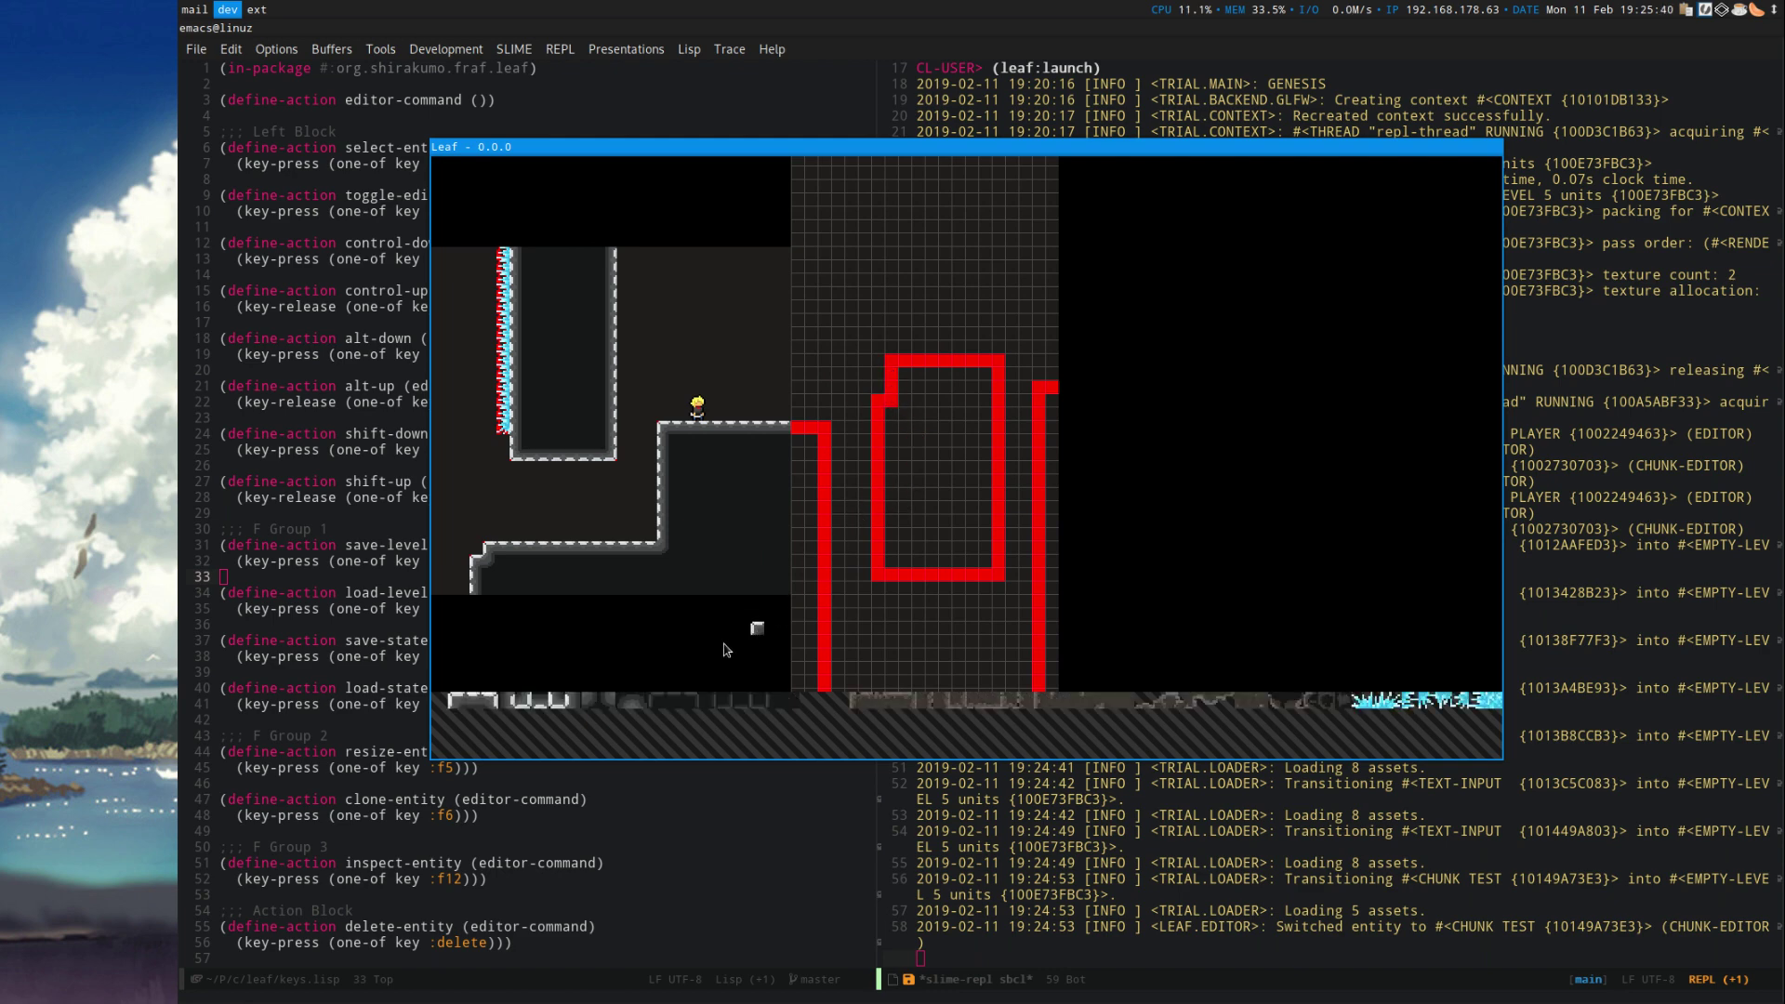
# Paint spike collision tiles around the hollow block's top and upper sides, and cover them with cyan spike graphics.
pyautogui.press('3')
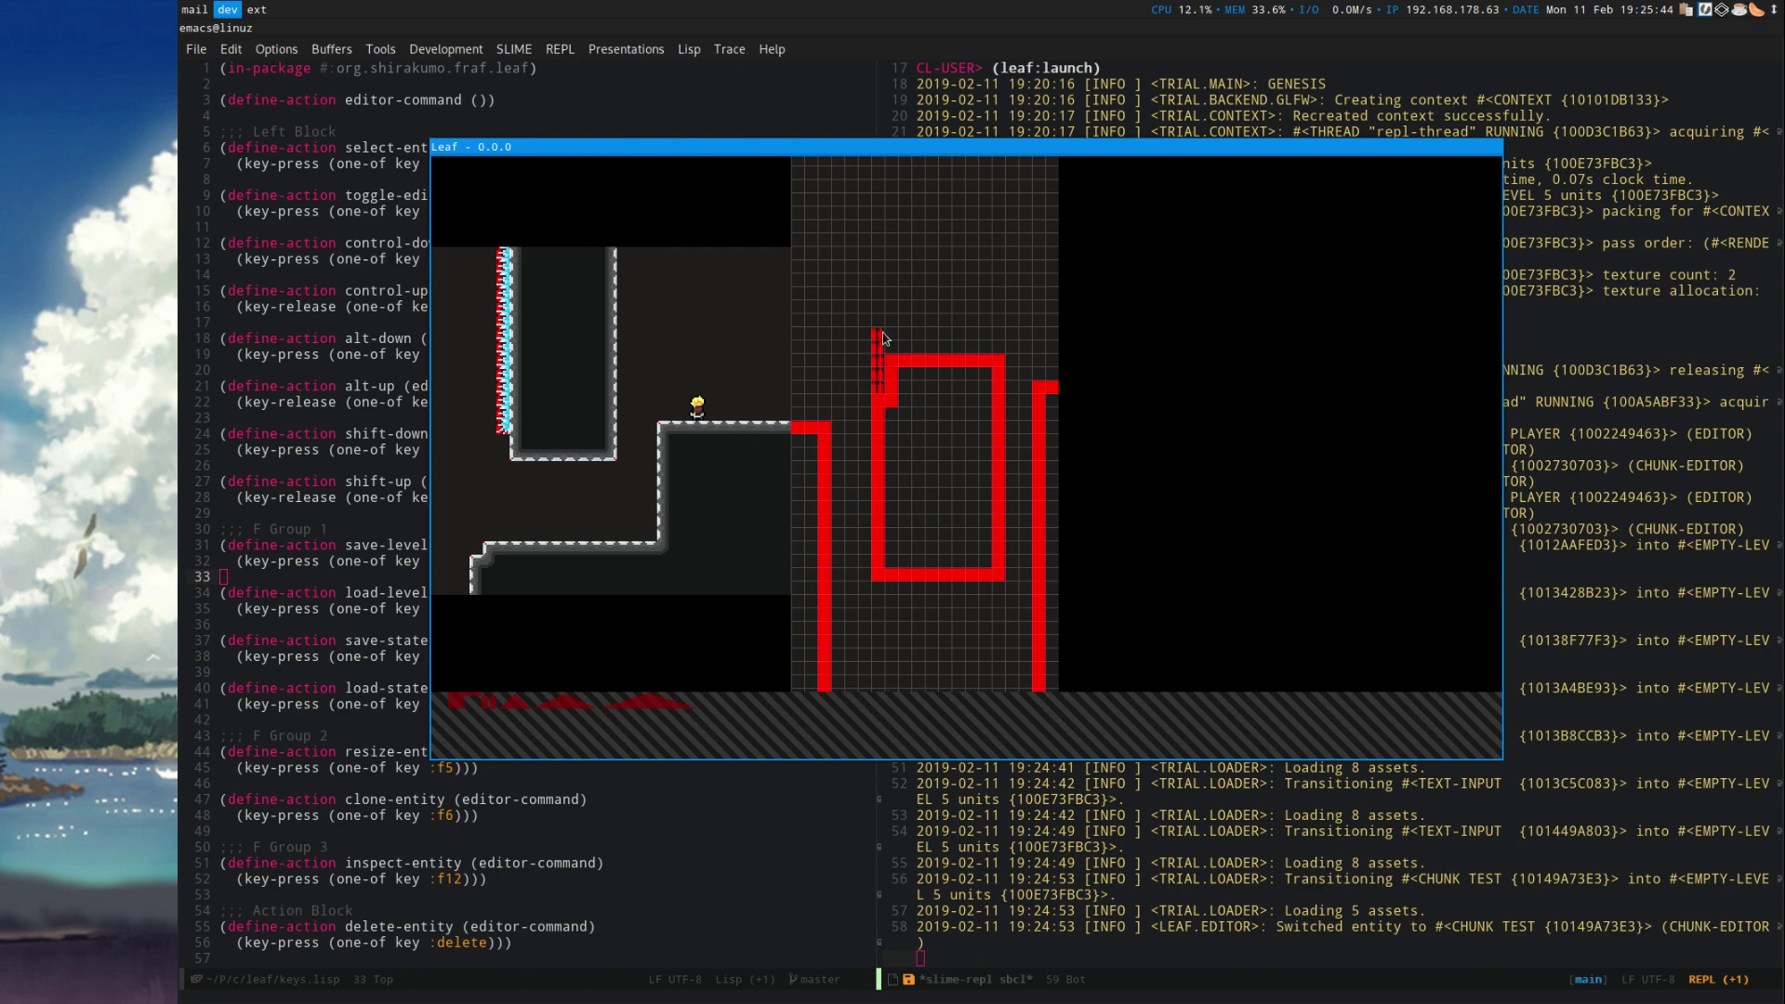
pyautogui.moveTo(883, 336); pyautogui.dragTo(1010, 347)
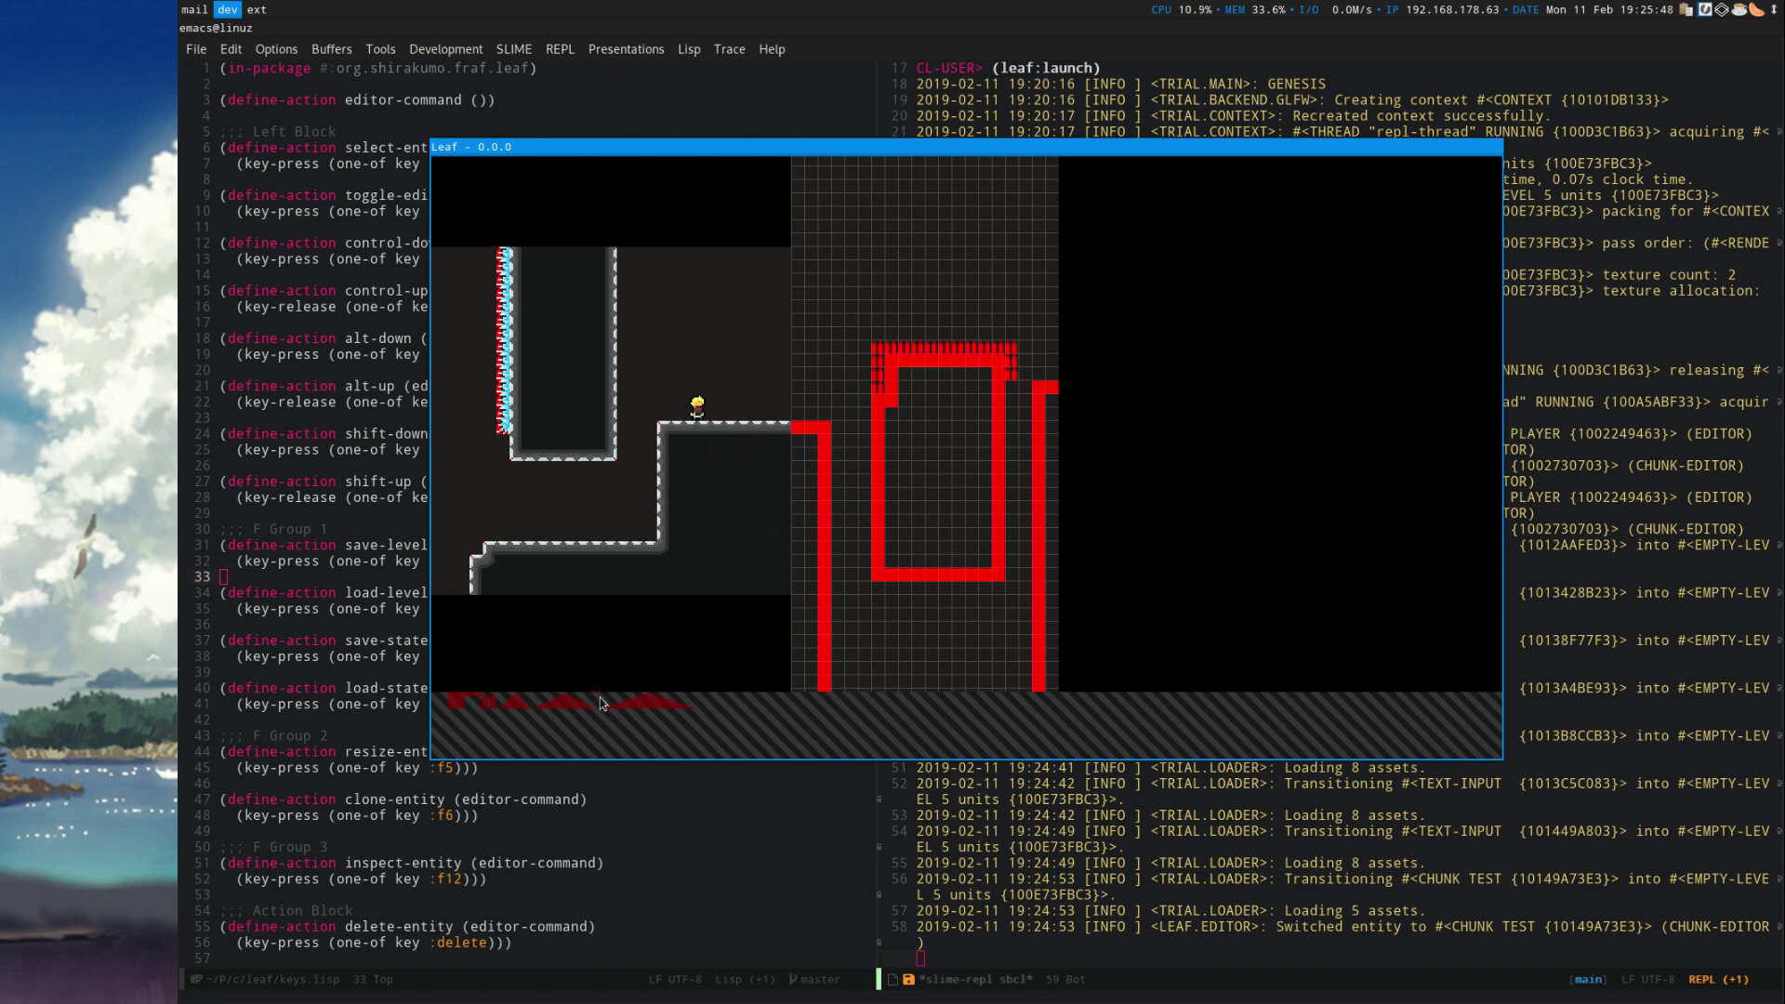
pyautogui.press('2')
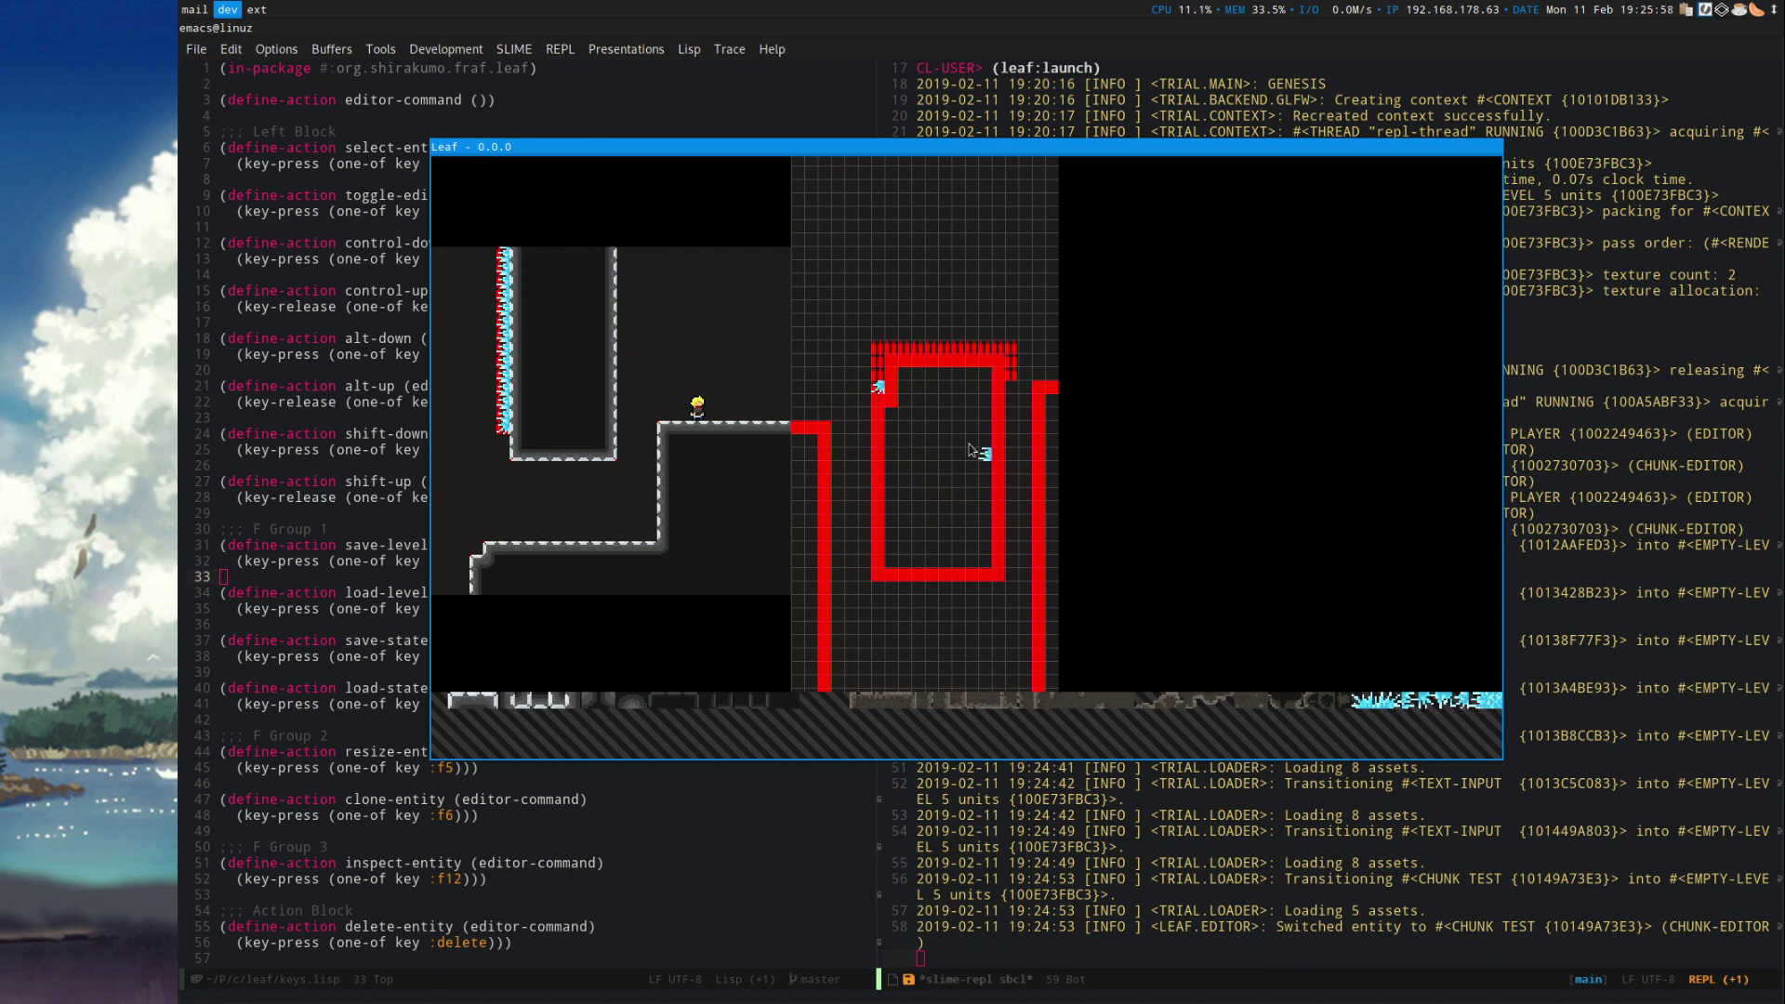
pyautogui.moveTo(878, 388); pyautogui.dragTo(877, 354)
pyautogui.moveTo(878, 350); pyautogui.dragTo(1013, 354)
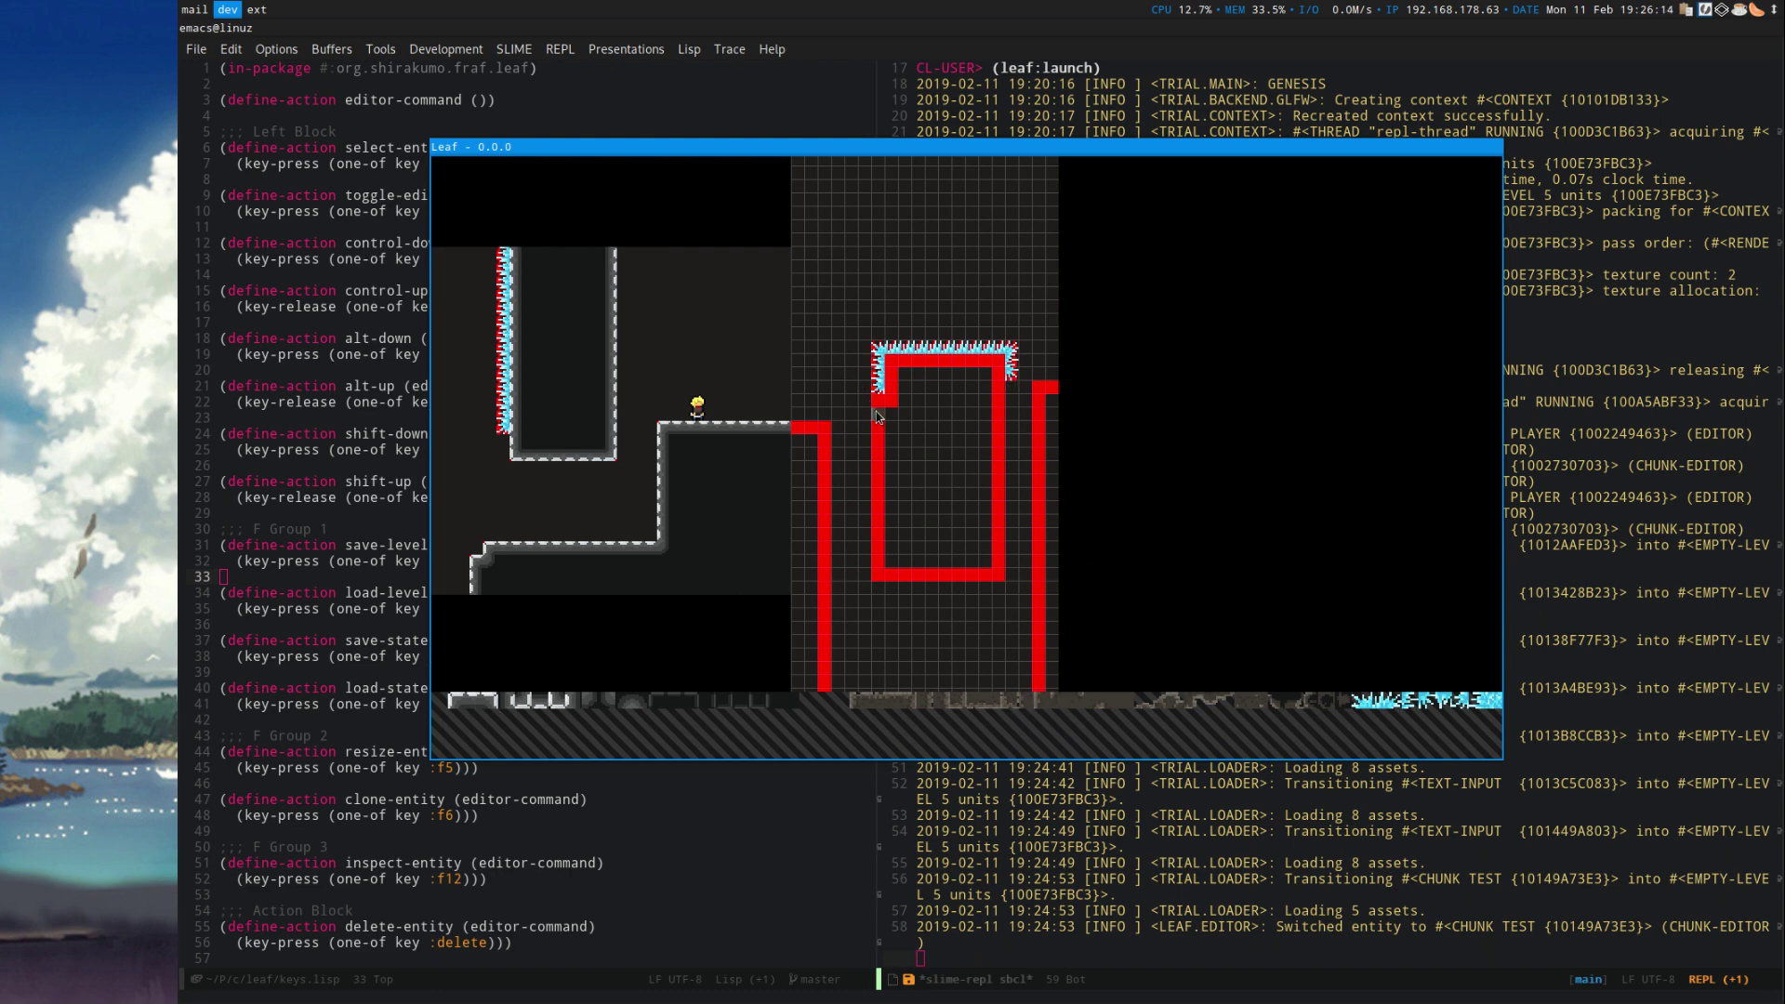
# Cover the hollow block's entire red outline with brown stone edge tiles, including the notch in its upper-left corner.
pyautogui.moveTo(877, 441); pyautogui.dragTo(881, 564)
pyautogui.moveTo(890, 408)
pyautogui.mouseDown()
pyautogui.moveTo(895, 376)
pyautogui.moveTo(953, 351)
pyautogui.moveTo(926, 344)
pyautogui.moveTo(957, 353)
pyautogui.moveTo(948, 370)
pyautogui.moveTo(983, 370)
pyautogui.mouseUp()
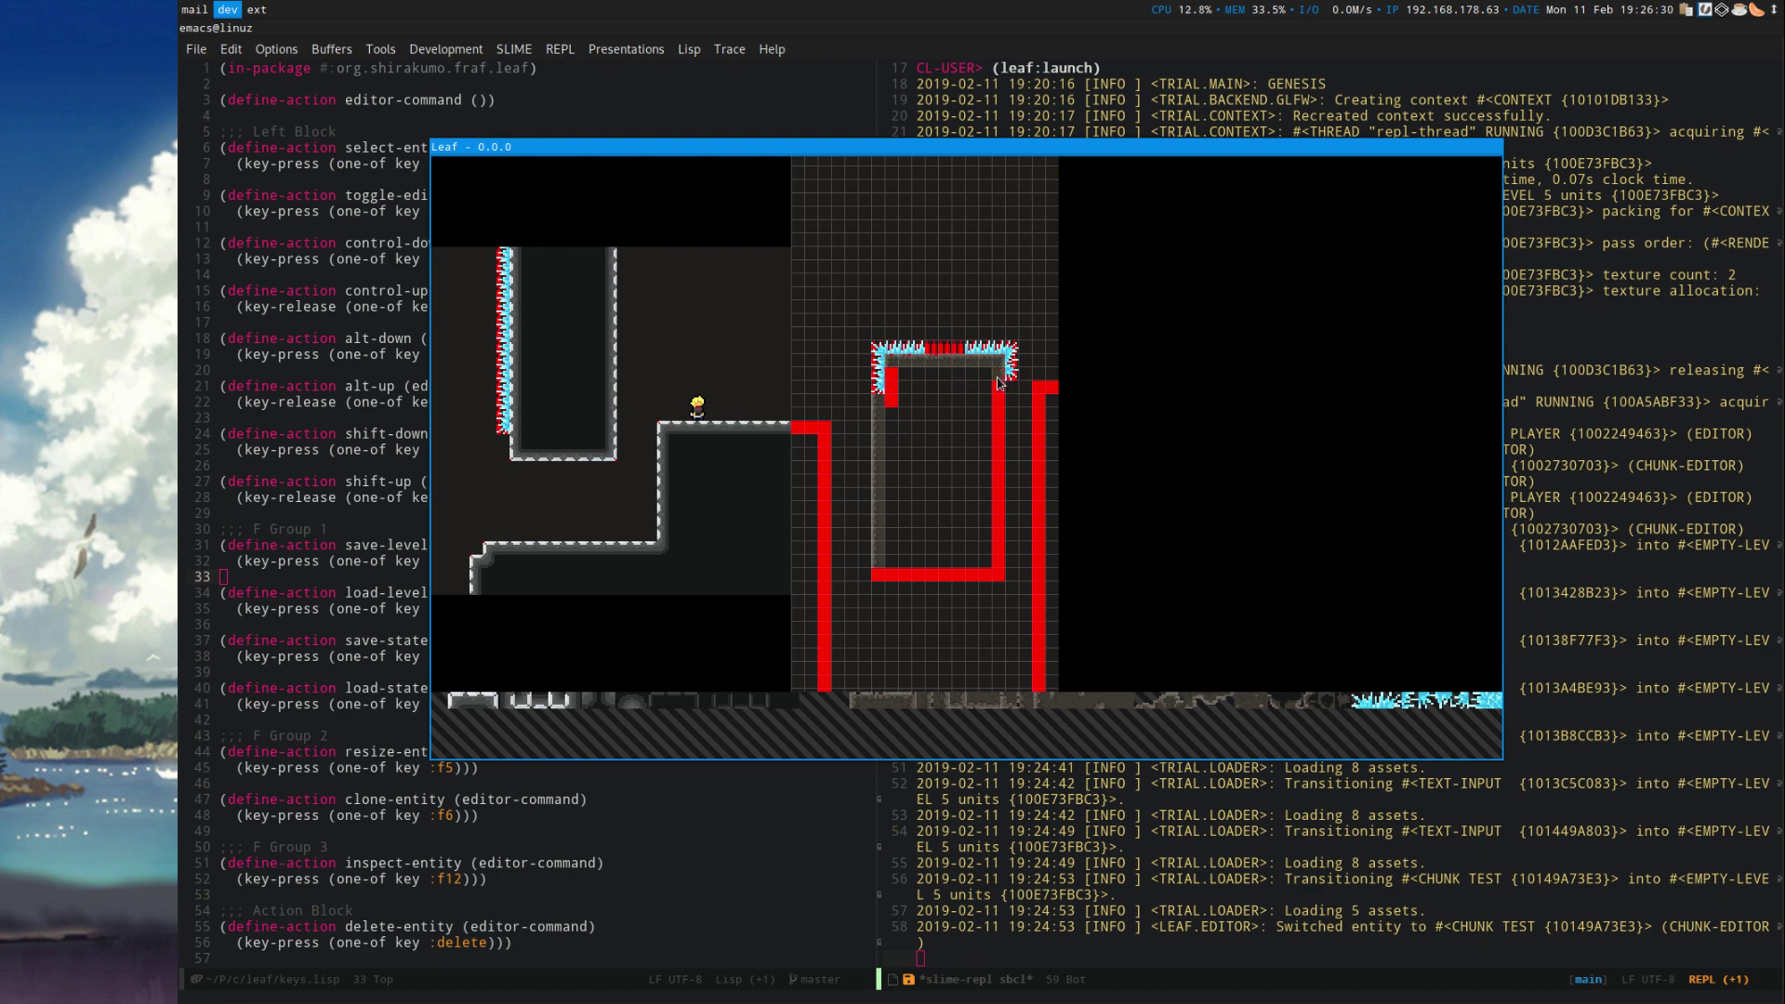
pyautogui.moveTo(998, 394)
pyautogui.mouseDown()
pyautogui.moveTo(996, 554)
pyautogui.moveTo(954, 580)
pyautogui.moveTo(879, 579)
pyautogui.moveTo(901, 570)
pyautogui.moveTo(894, 584)
pyautogui.mouseUp()
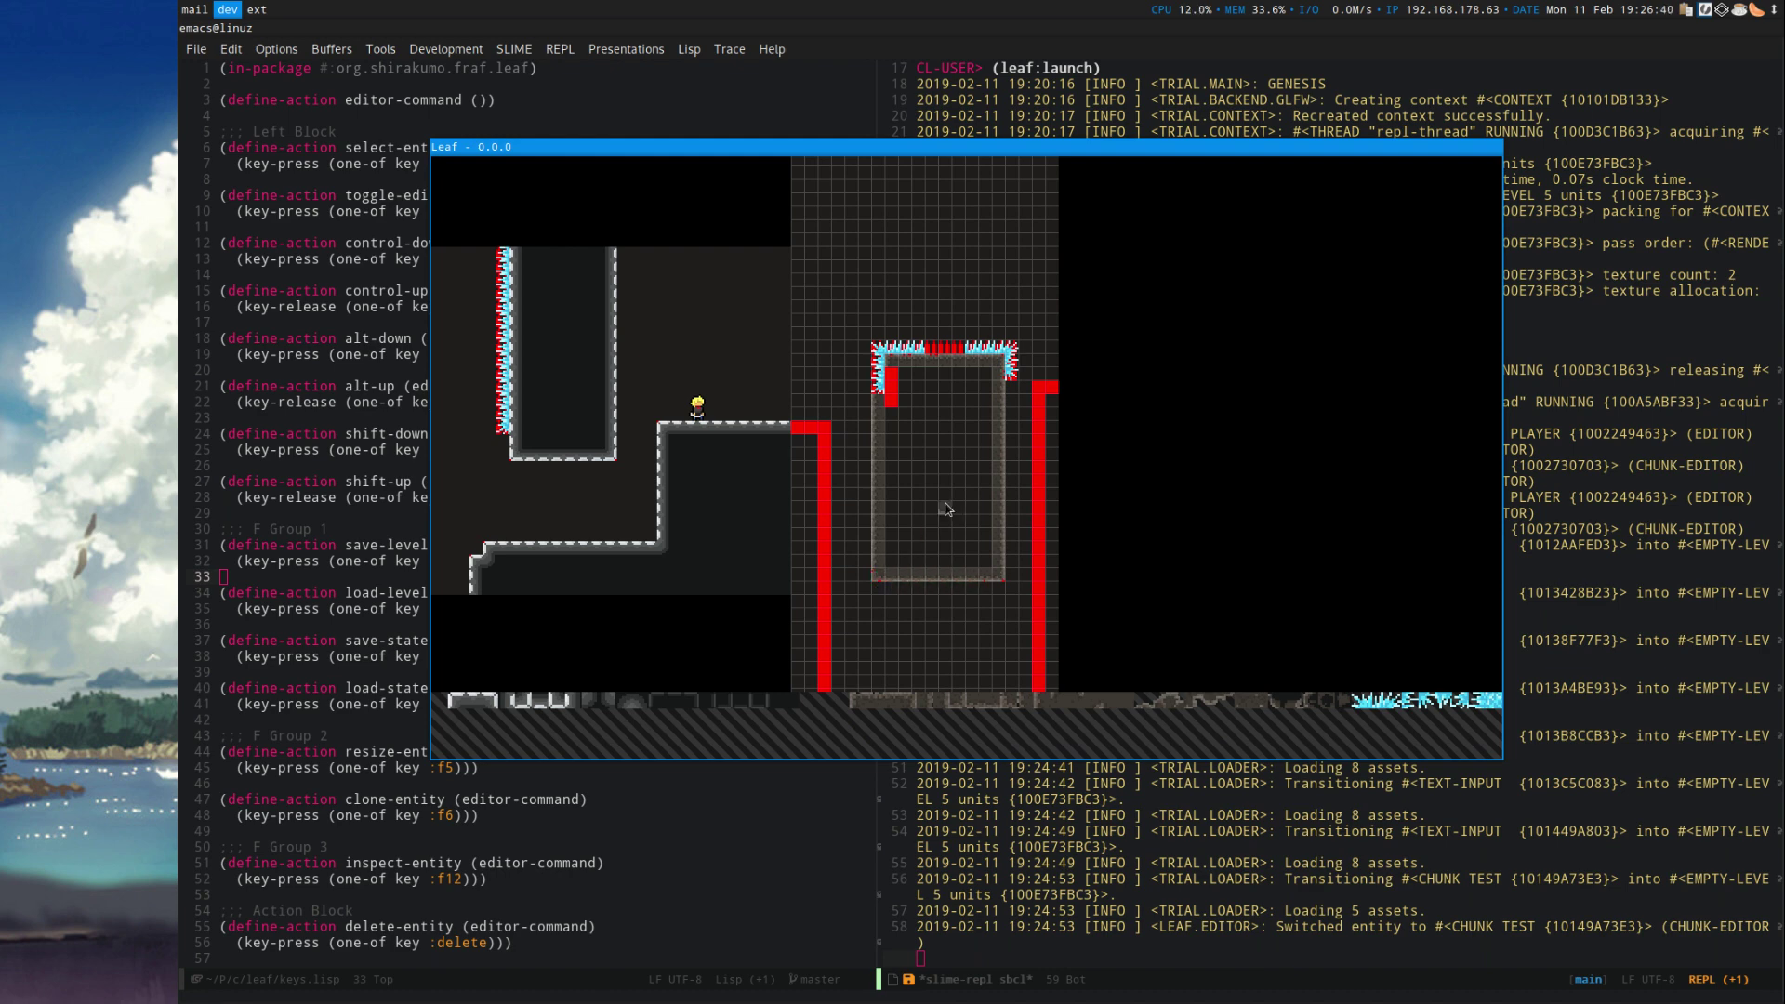
pyautogui.click(890, 397)
pyautogui.click(890, 400)
# Fill the gap in the middle of the block's top spike row with upward cyan spike tiles, undoing the stray placement.
pyautogui.click(1379, 707)
pyautogui.moveTo(928, 351); pyautogui.dragTo(949, 351)
pyautogui.click(961, 349)
pyautogui.hotkey('ctrl', 'z')
# Cover the shaft's left ledge and wall with grey dashed-edge wall tiles down to the chunk's lower edge.
pyautogui.click(812, 429)
pyautogui.click(824, 443)
pyautogui.moveTo(825, 479); pyautogui.dragTo(825, 692)
pyautogui.press('s')
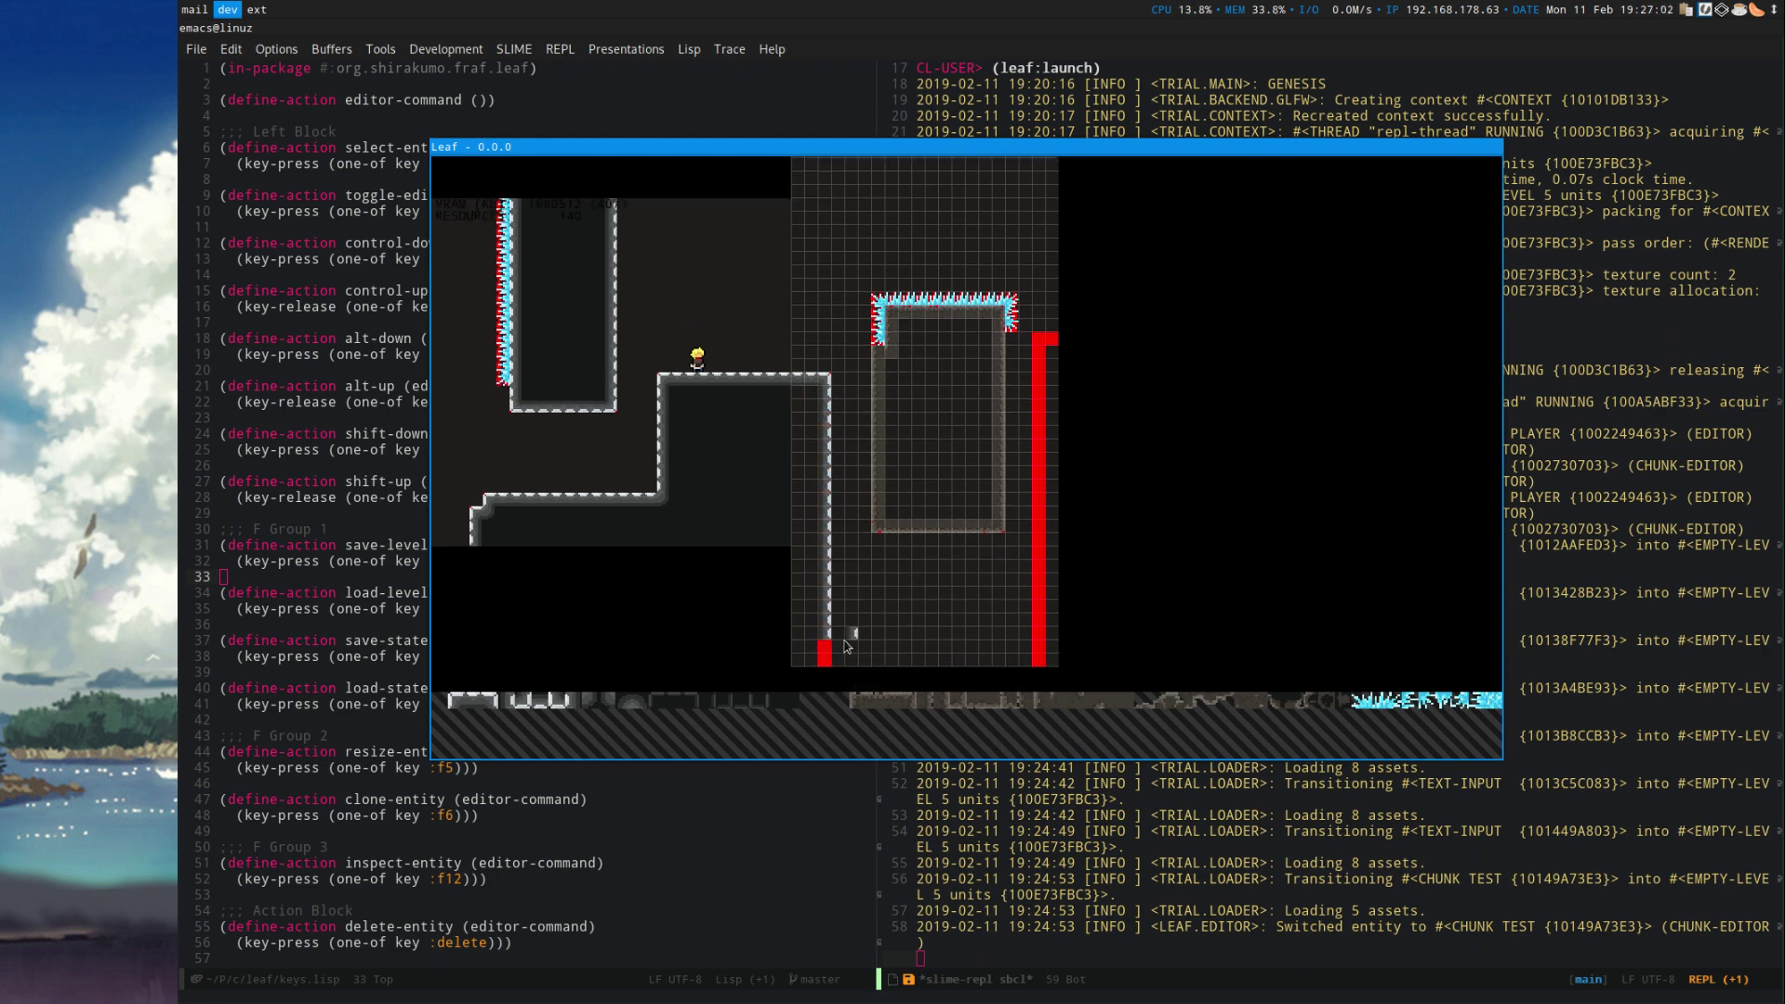
pyautogui.moveTo(824, 599); pyautogui.dragTo(825, 614)
pyautogui.scroll(1, 961, 576)
# Cover the shaft's right wall and the short ledge capping it with grey dashed-edge wall tiles.
pyautogui.click(1039, 633)
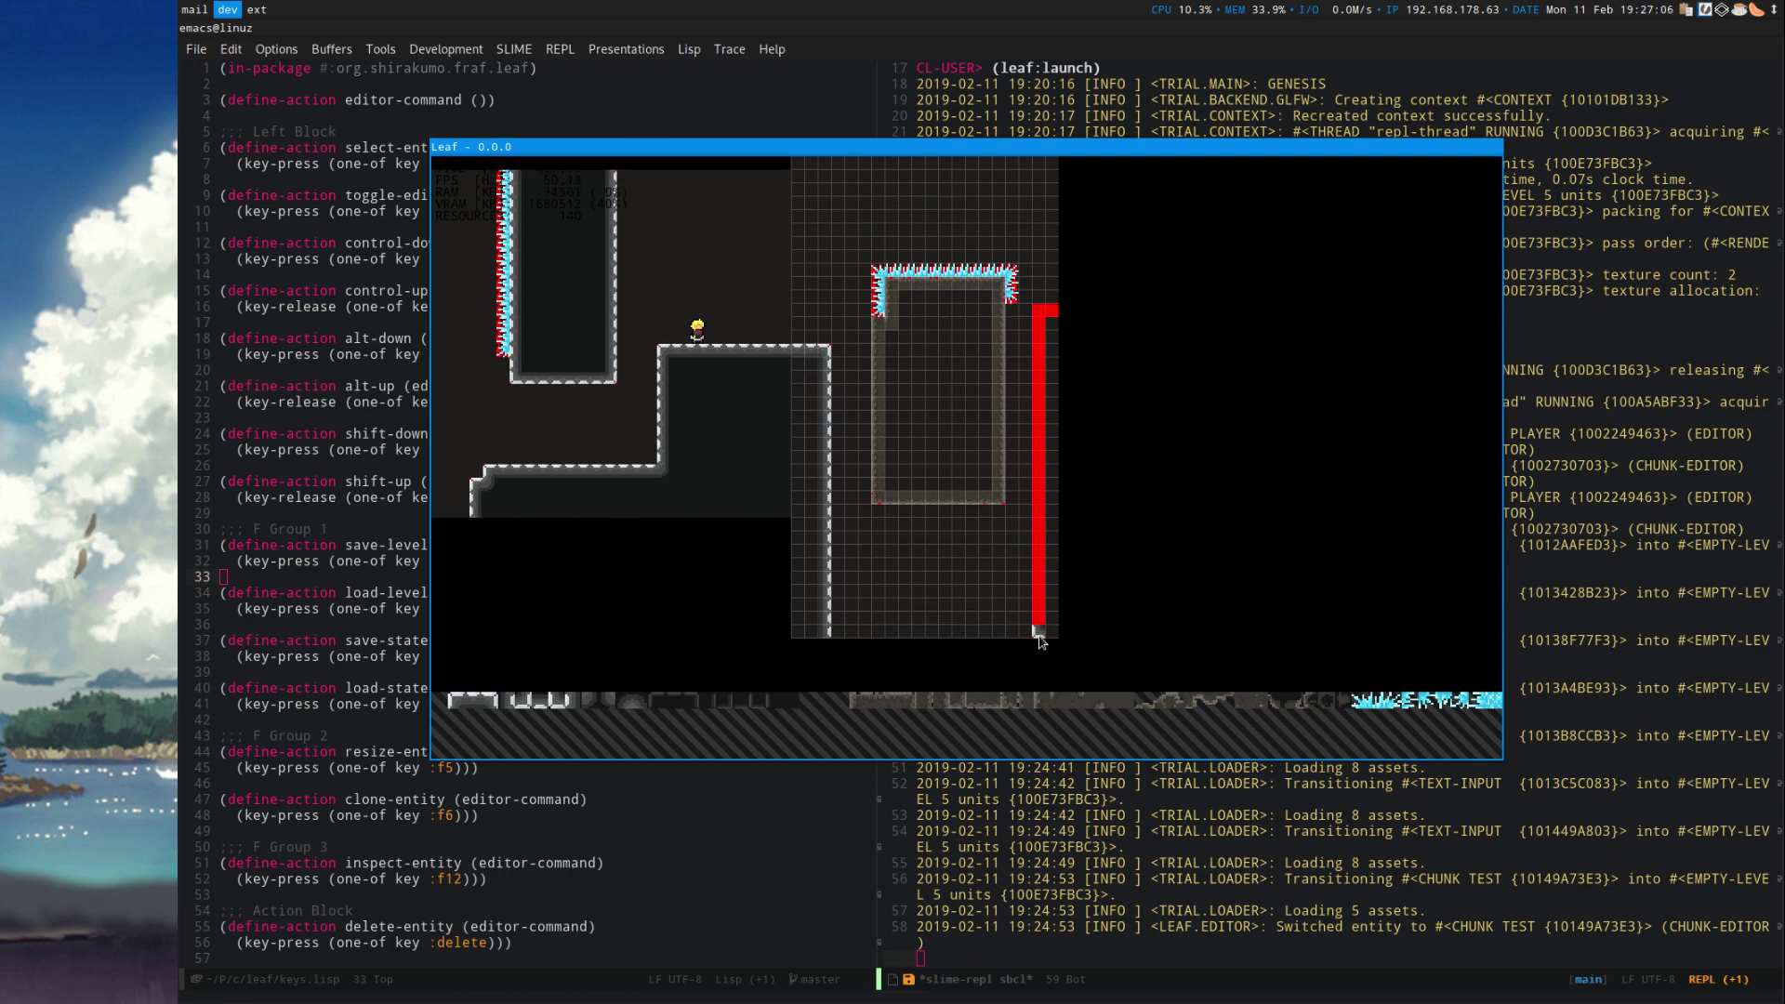
pyautogui.moveTo(1039, 641)
pyautogui.mouseDown()
pyautogui.moveTo(1039, 484)
pyautogui.moveTo(1052, 531)
pyautogui.mouseUp()
pyautogui.scroll(3, 1039, 474)
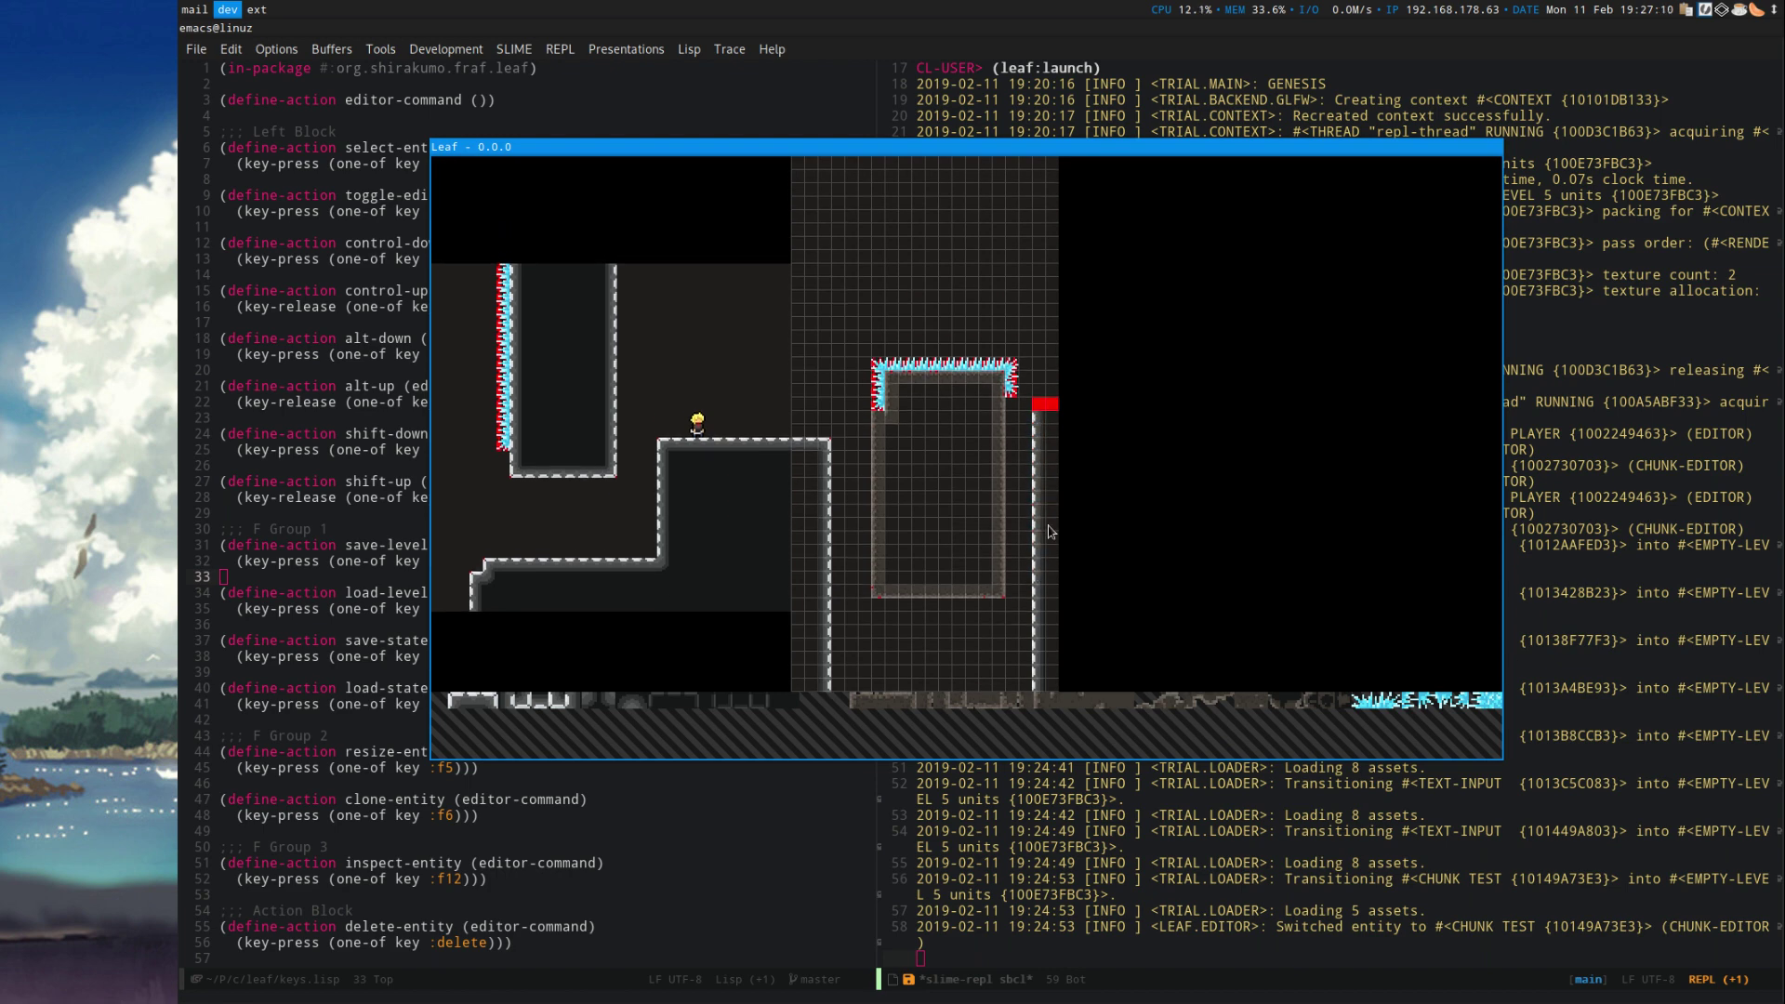
pyautogui.click(1038, 406)
# Fill the hollow block's interior with solid brown stone tiles.
pyautogui.press('s')
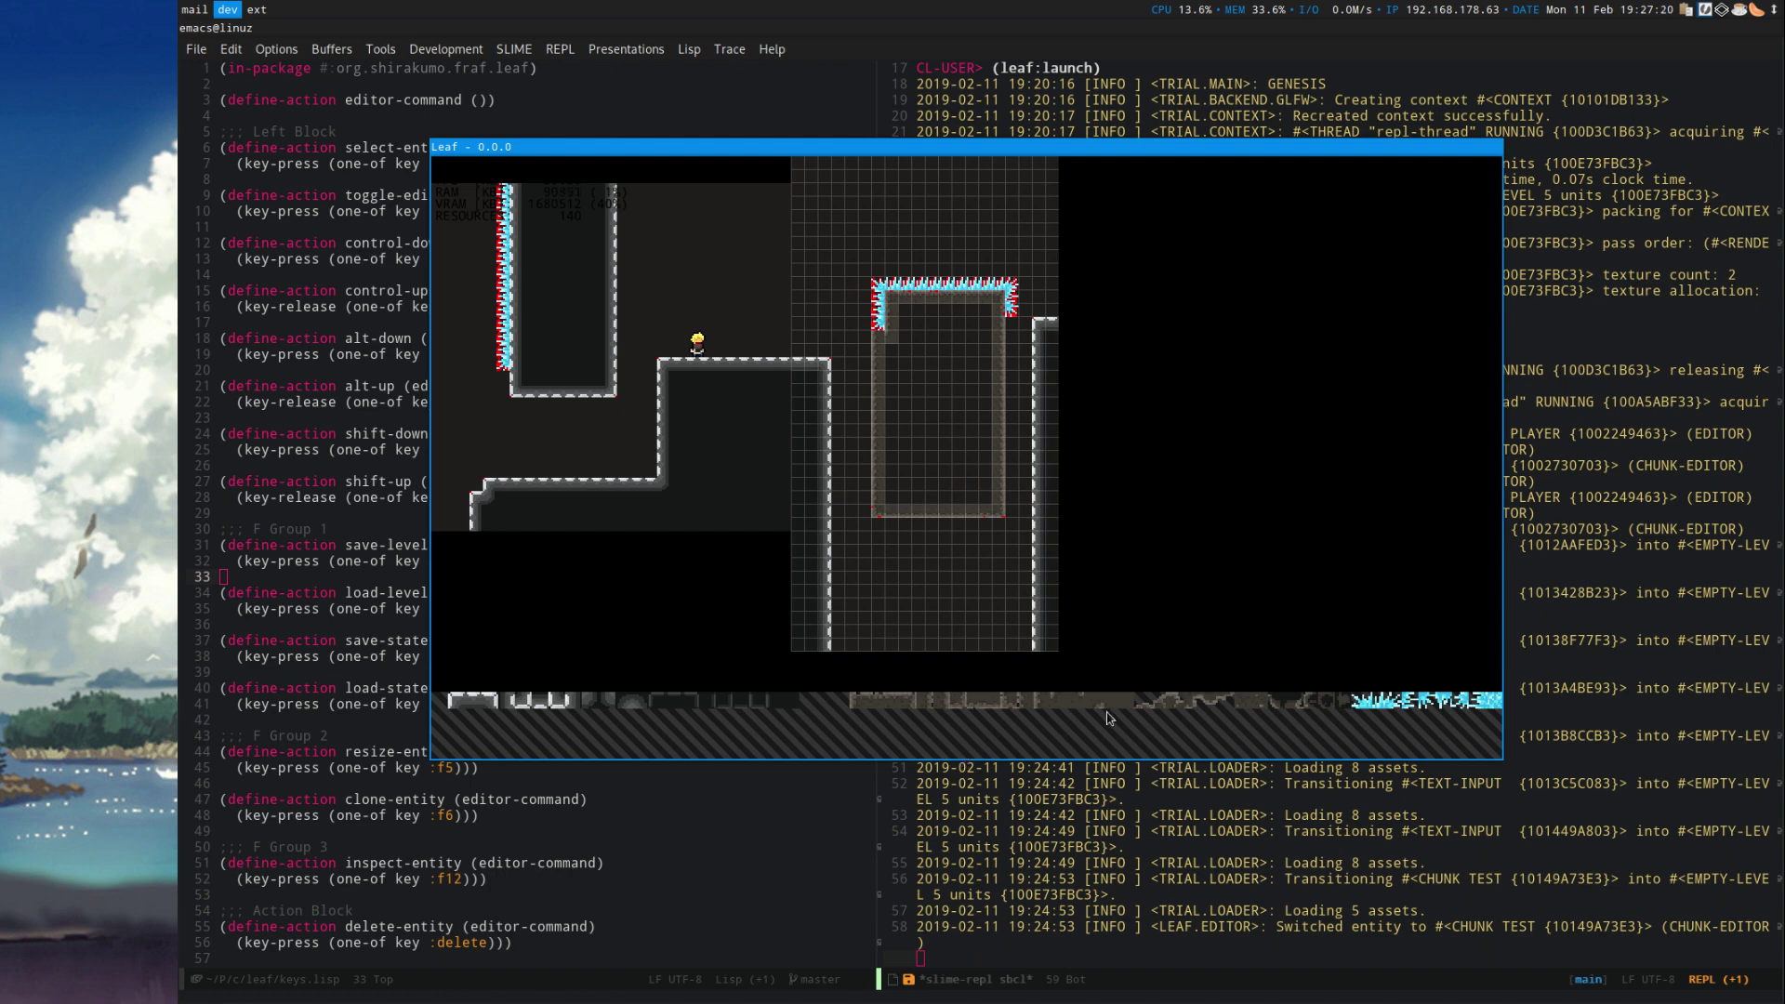
pyautogui.keyDown('shift'); pyautogui.click(918, 405); pyautogui.keyUp('shift')
pyautogui.press('w')
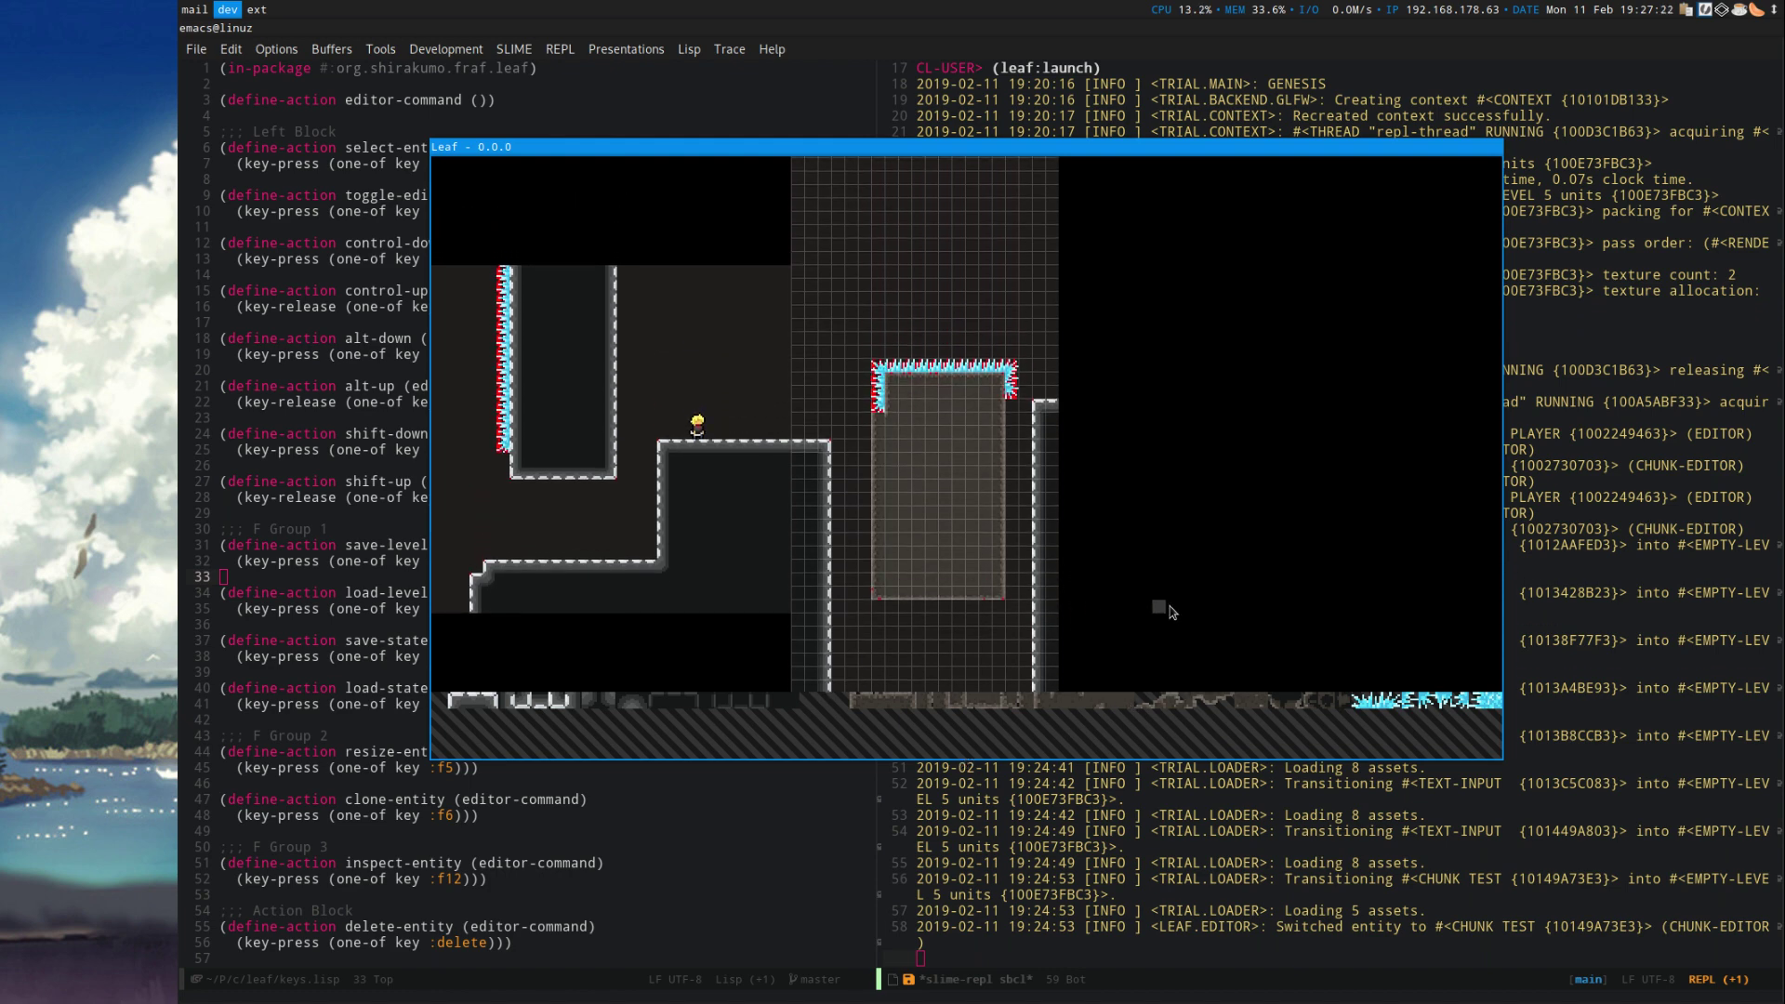
# Place a yellow decoration on the ledge where the chunks meet and a hanging white bar beneath the brown block.
pyautogui.press('0')
pyautogui.press('s')
pyautogui.press('a')
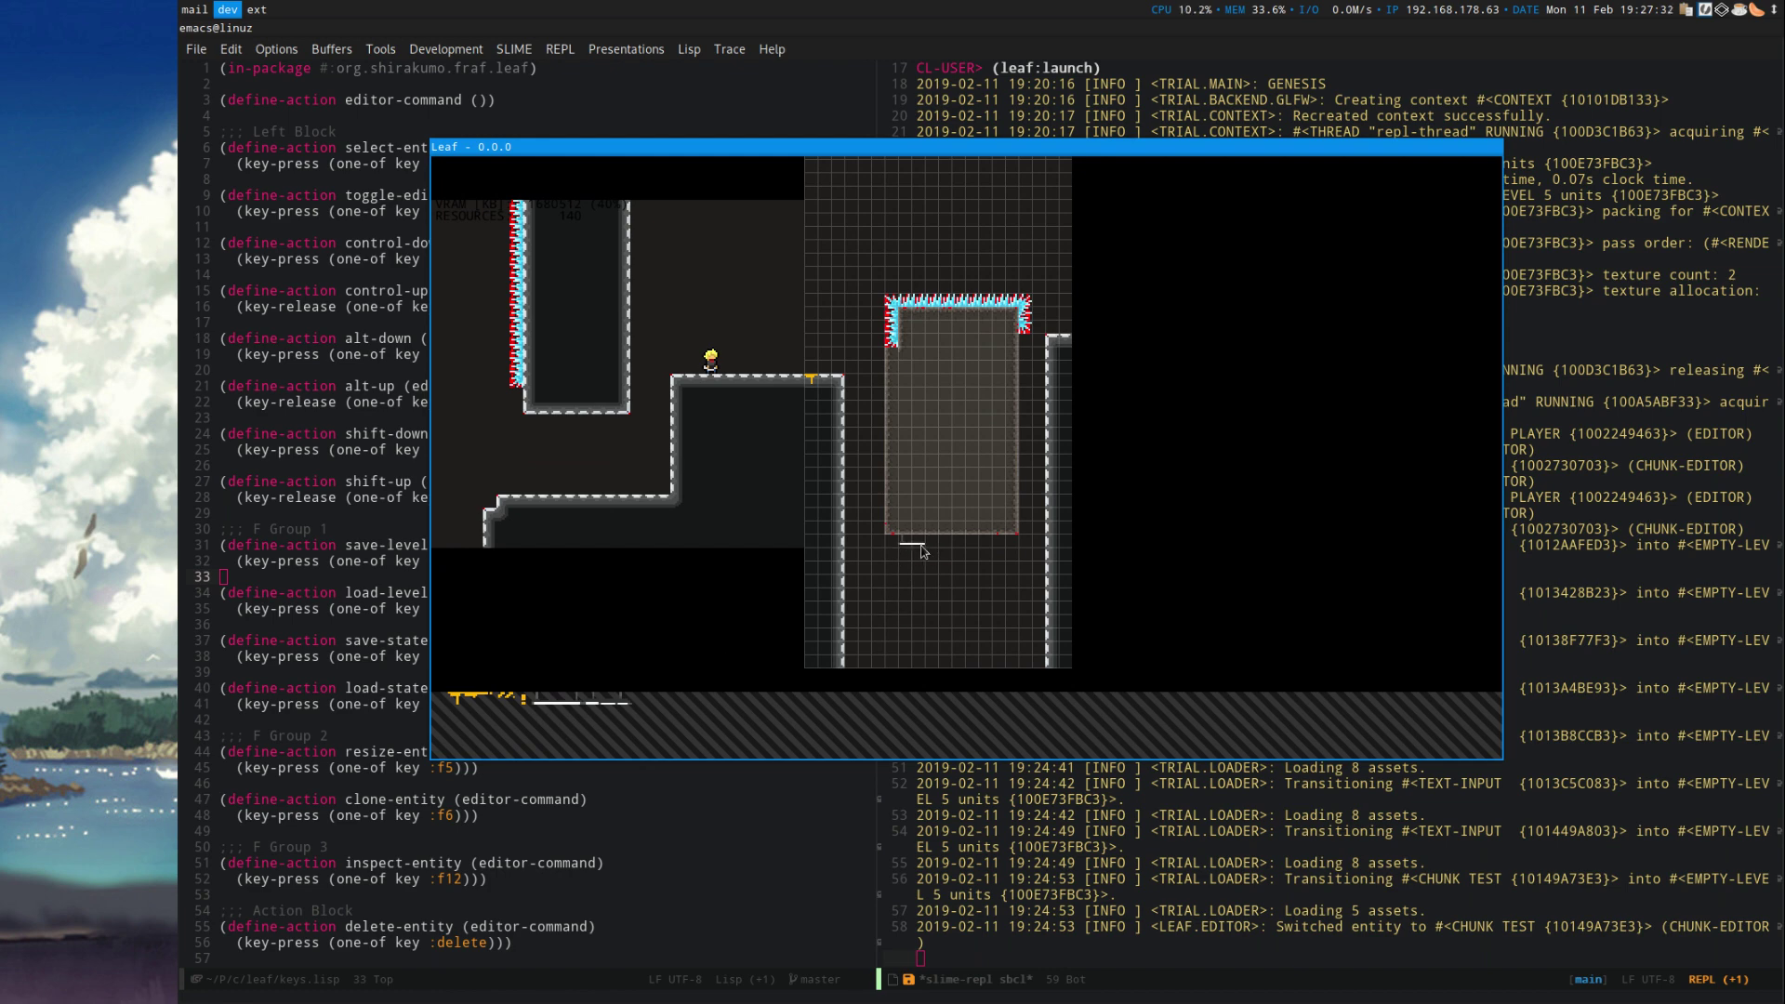
pyautogui.moveTo(922, 552); pyautogui.dragTo(997, 551)
pyautogui.press('s')
pyautogui.press('a')
pyautogui.press('w')
pyautogui.press('w')
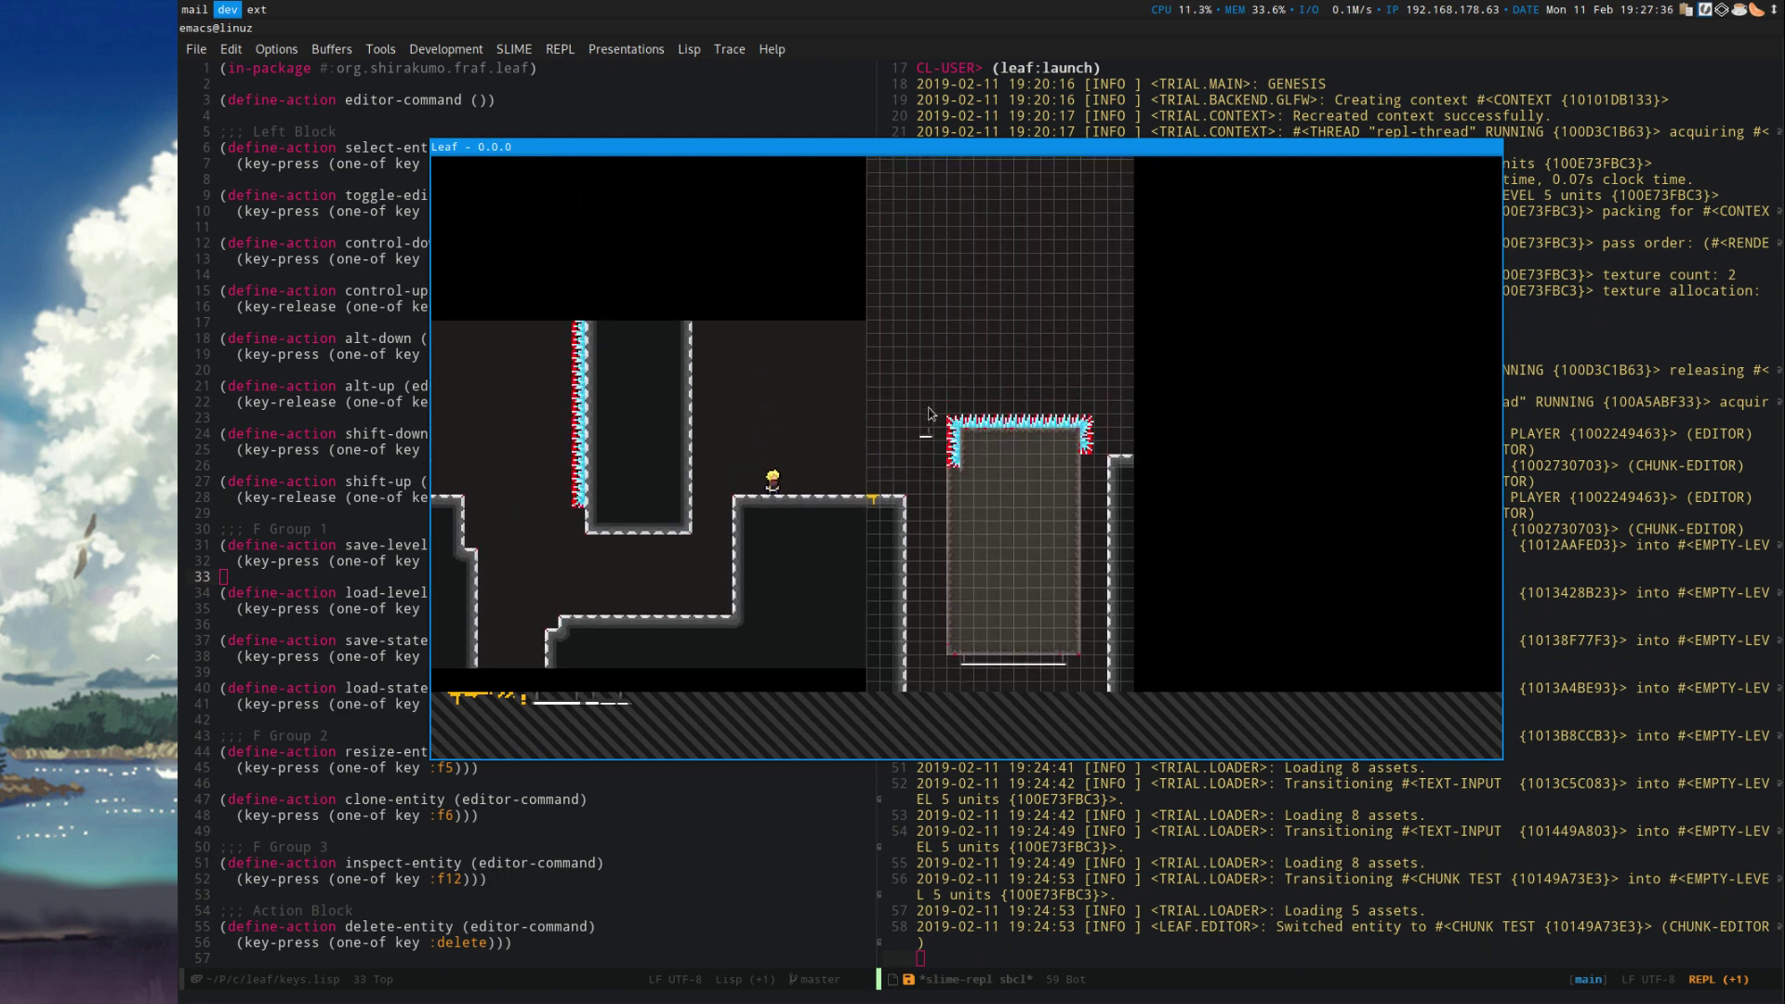
# Leave the editor and walk the player along the ledge into the new chunk.
pyautogui.press('`')
pyautogui.press('`')
pyautogui.scroll(1, 958, 481)
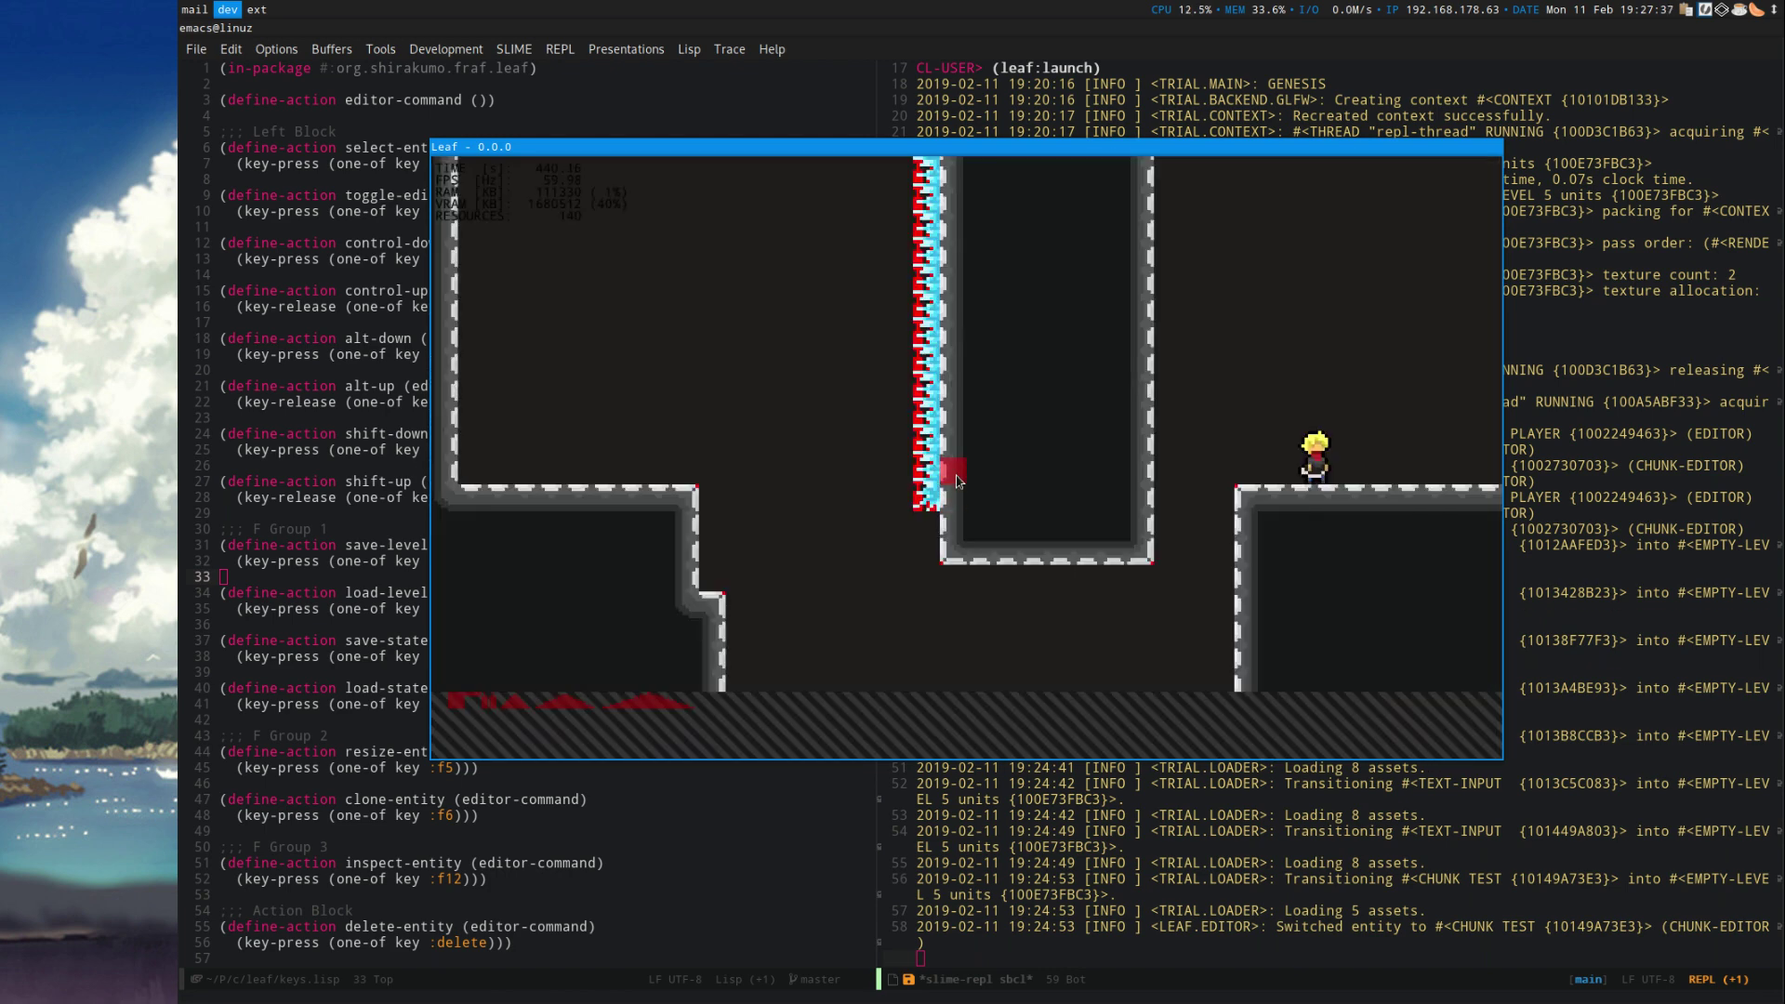
pyautogui.press('Right')
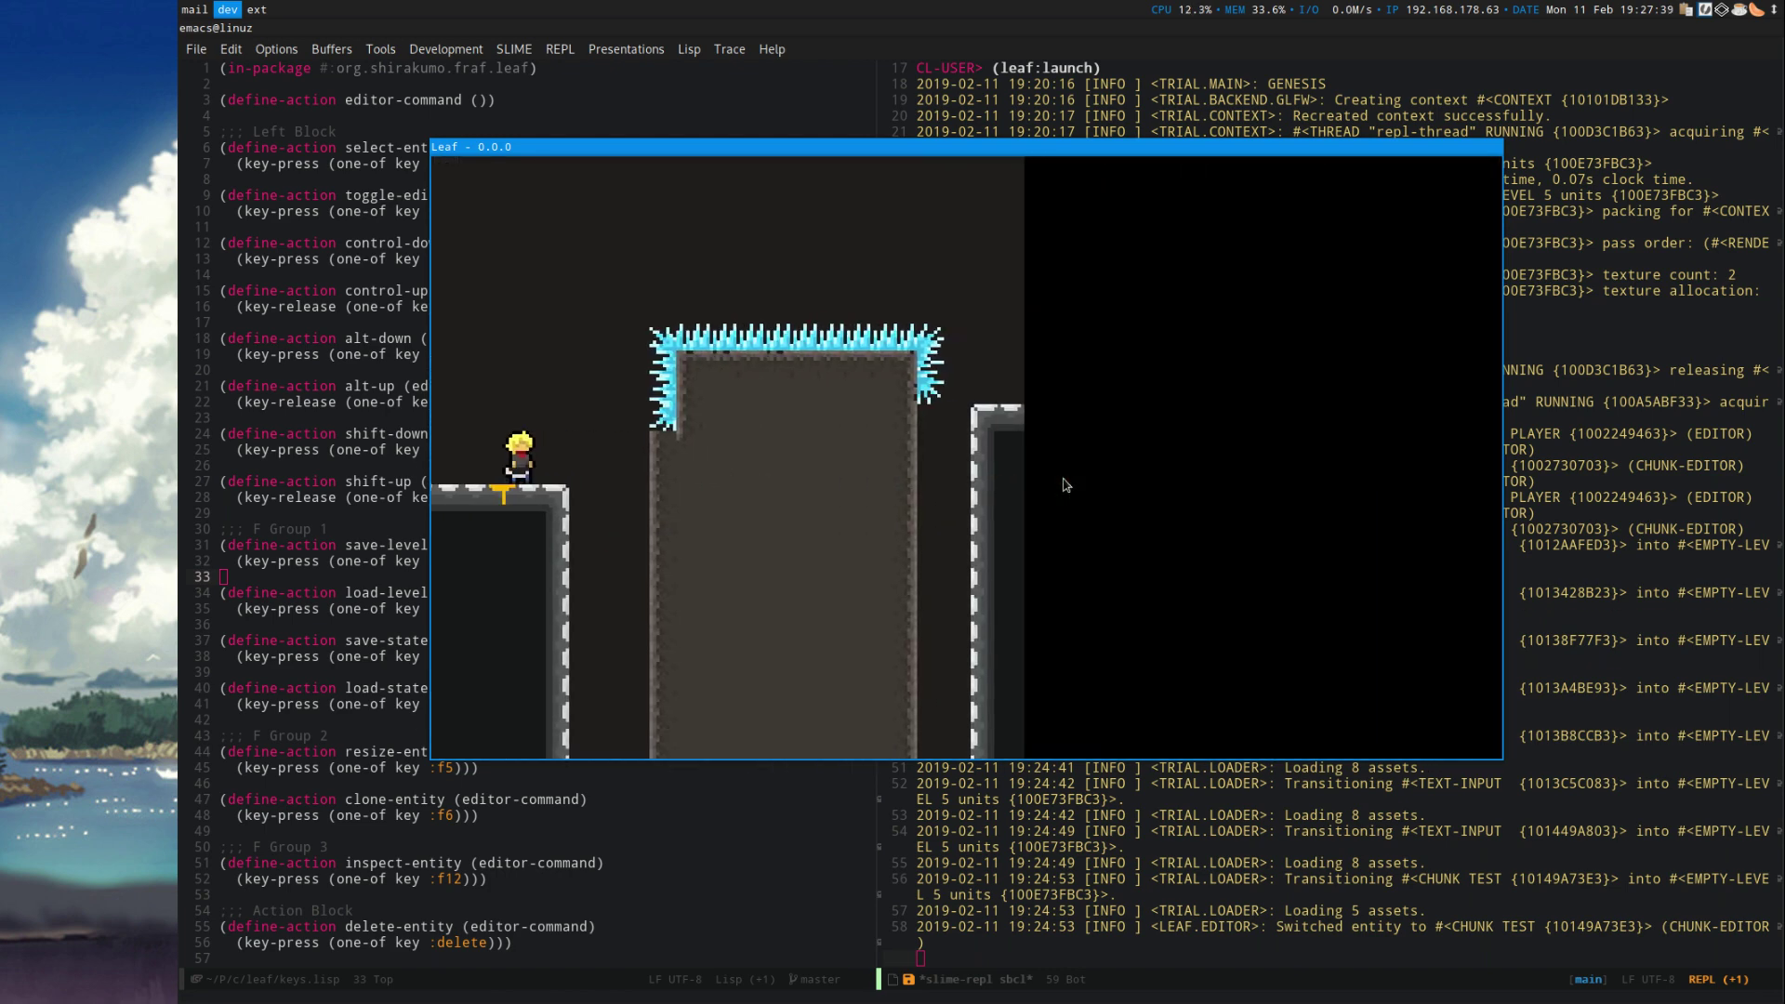
pyautogui.press('a')
pyautogui.press('d')
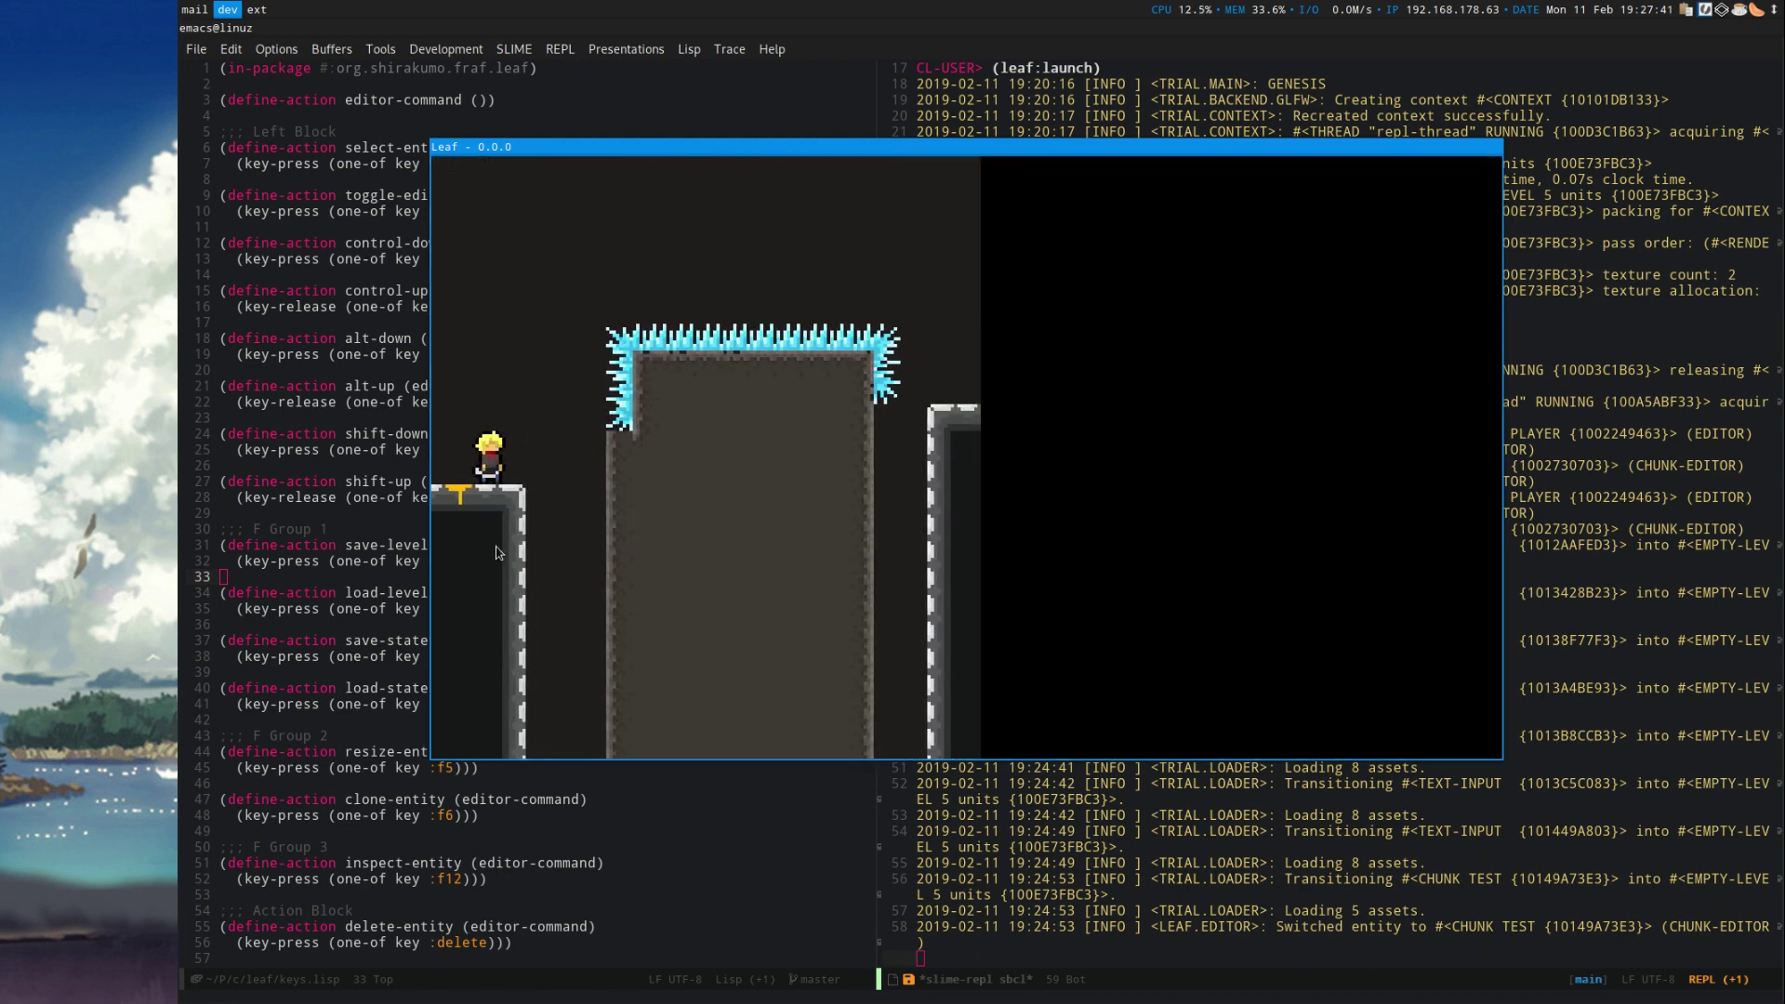
pyautogui.press('Left')
pyautogui.press('Right')
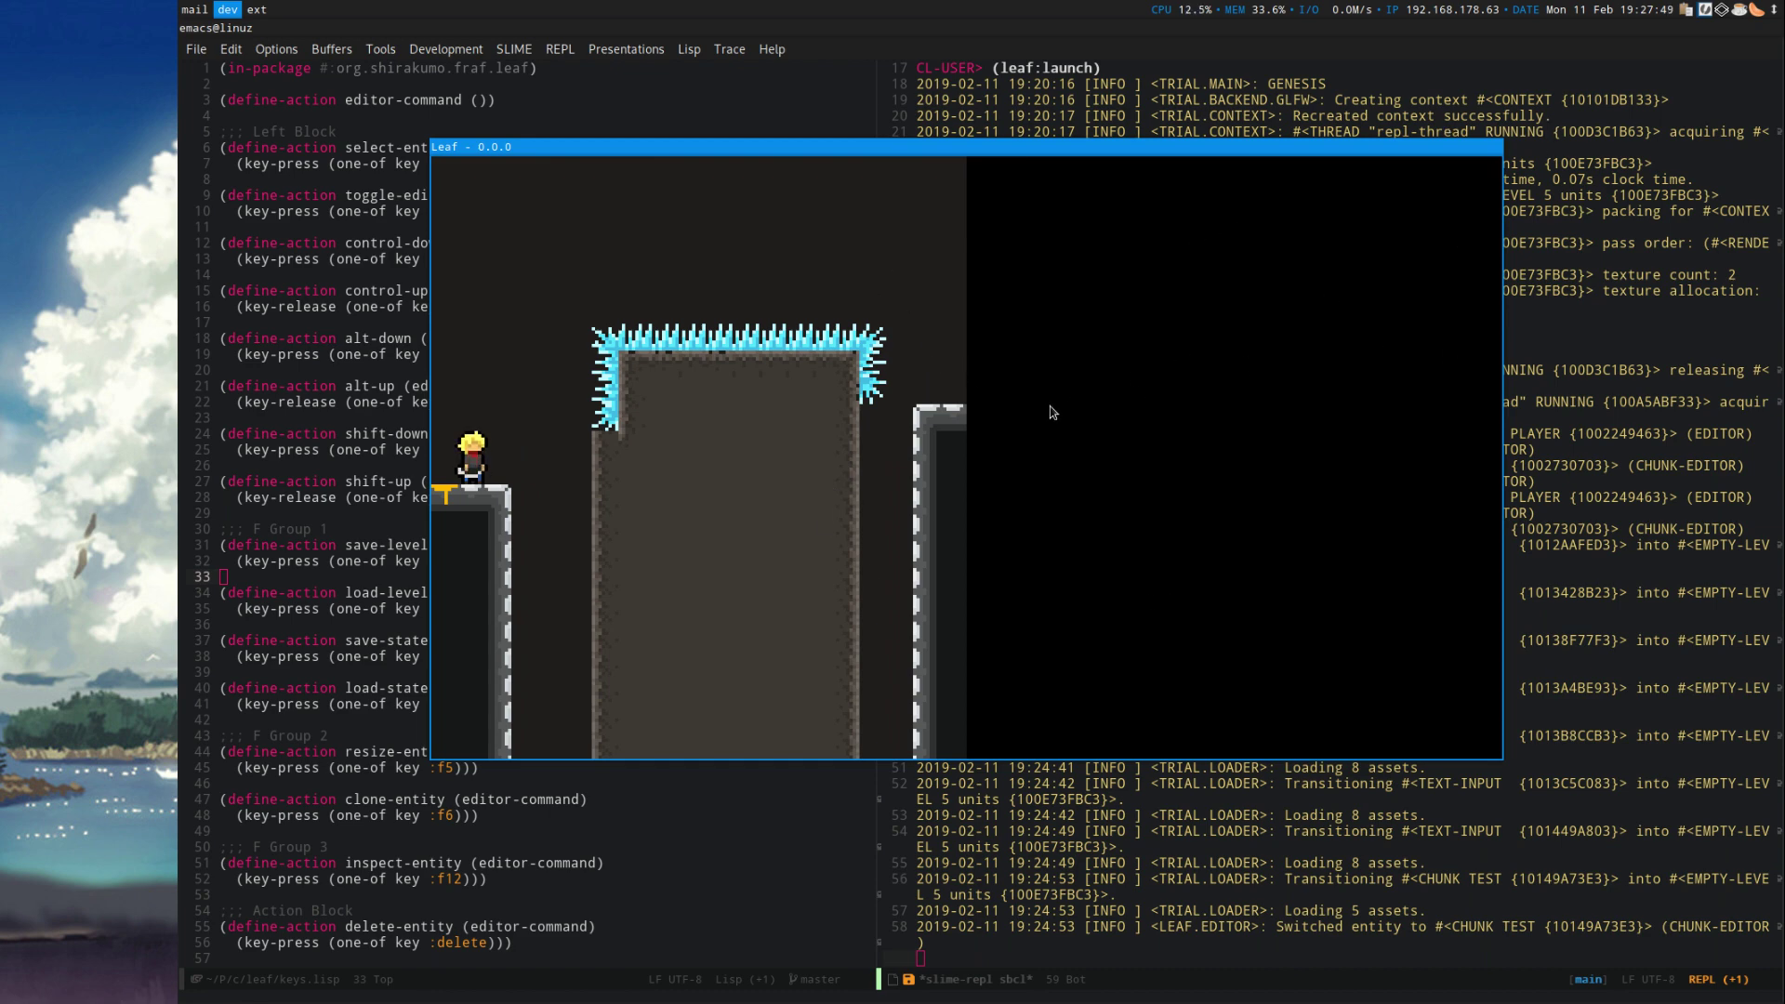
# Test dropping off the ledge in the first chunk and jumping back up towards the new chunk.
pyautogui.press('Left')
pyautogui.press('Left')
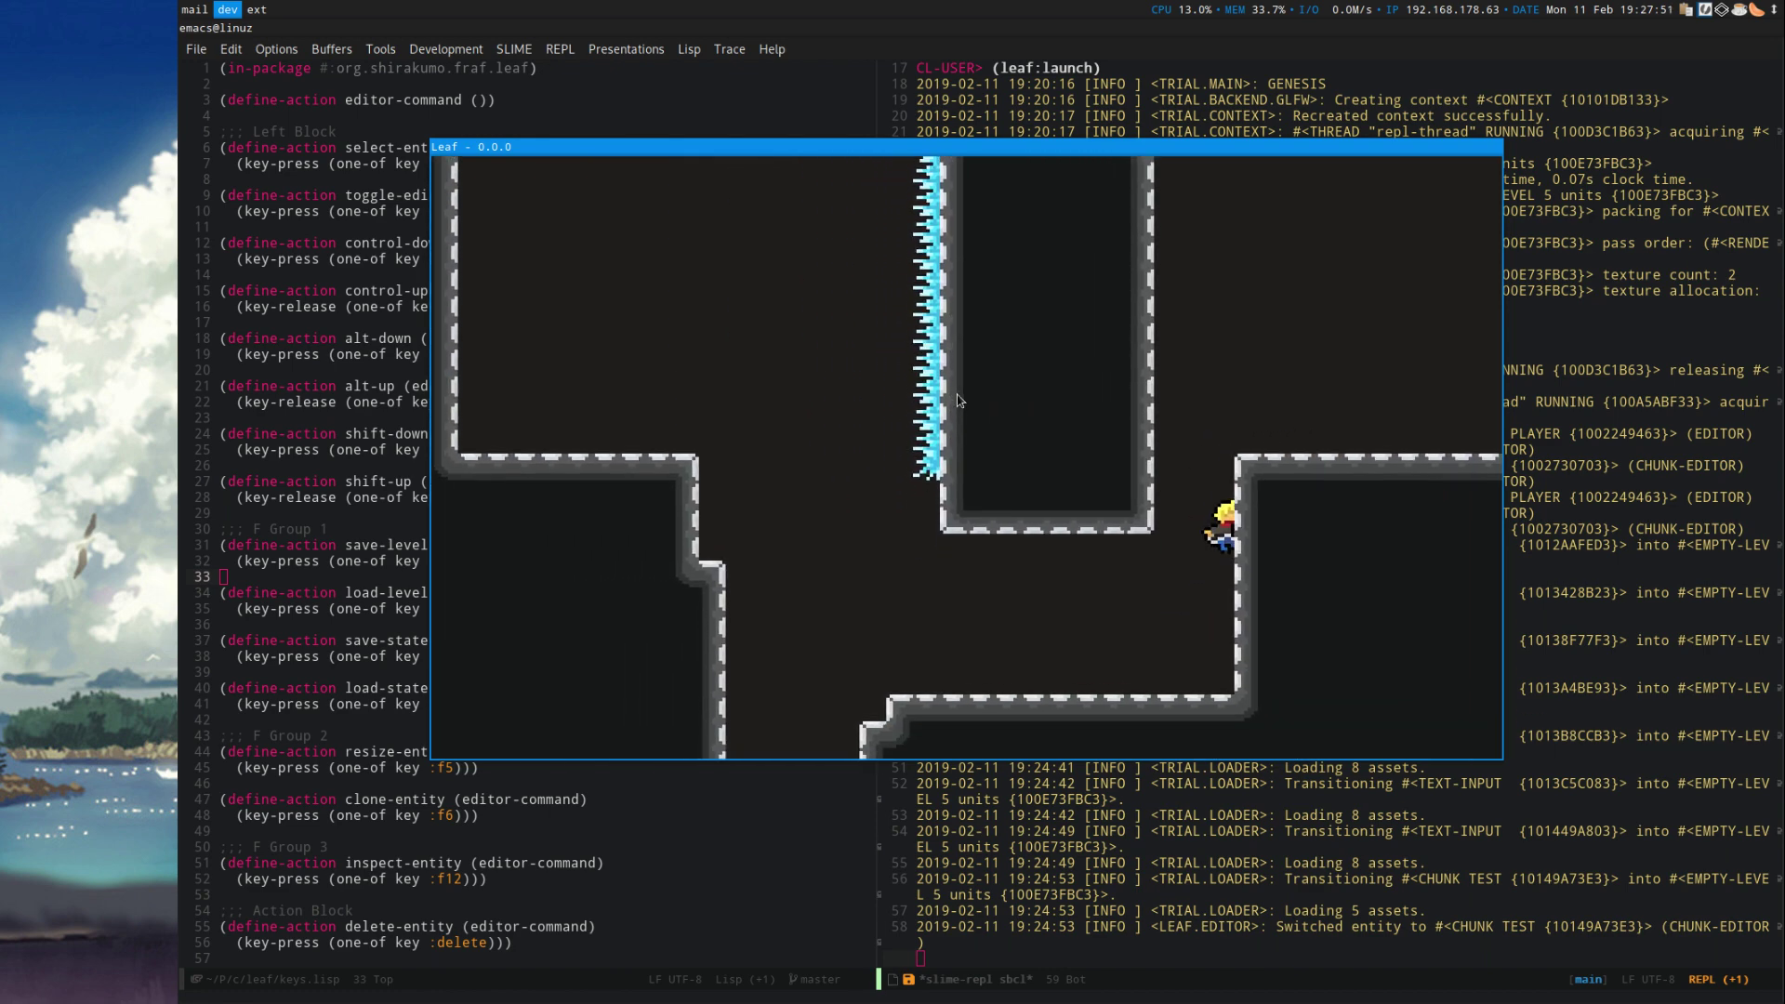
pyautogui.press('space')
pyautogui.press('shift')
pyautogui.press('Right')
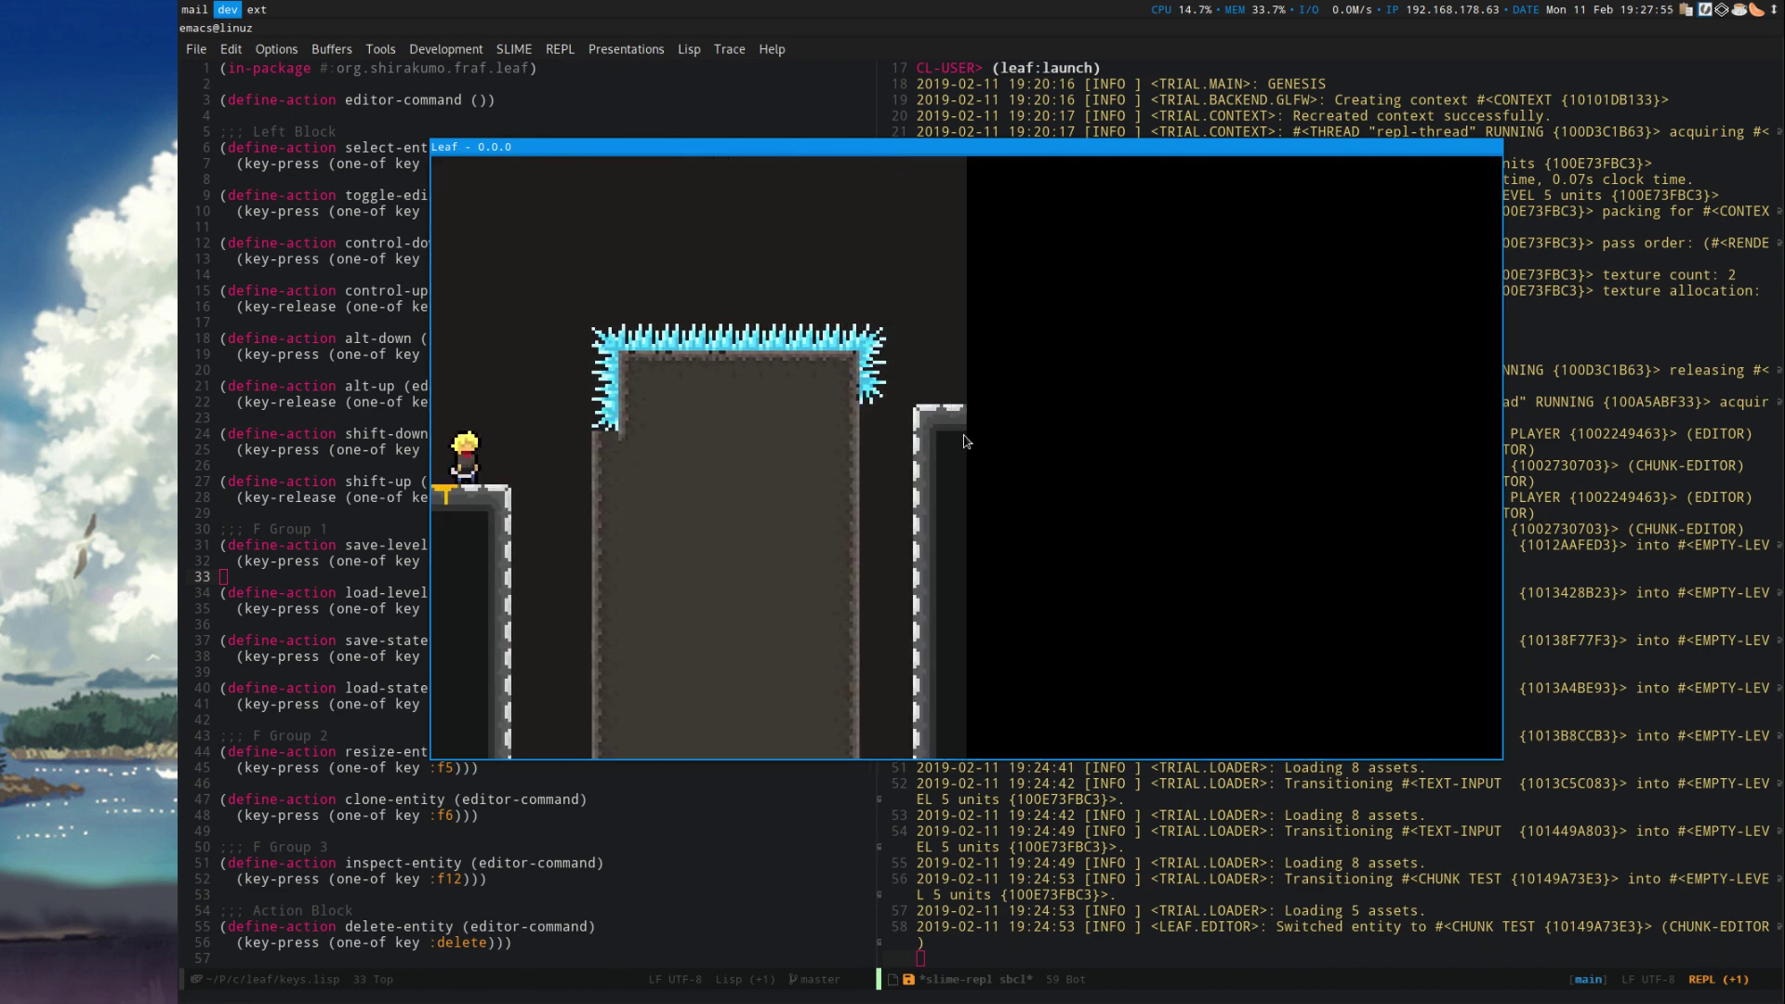
# Test the new shaft by dropping along its left wall and moving the player past the block to the right ledge.
pyautogui.press('Right')
pyautogui.press('Right')
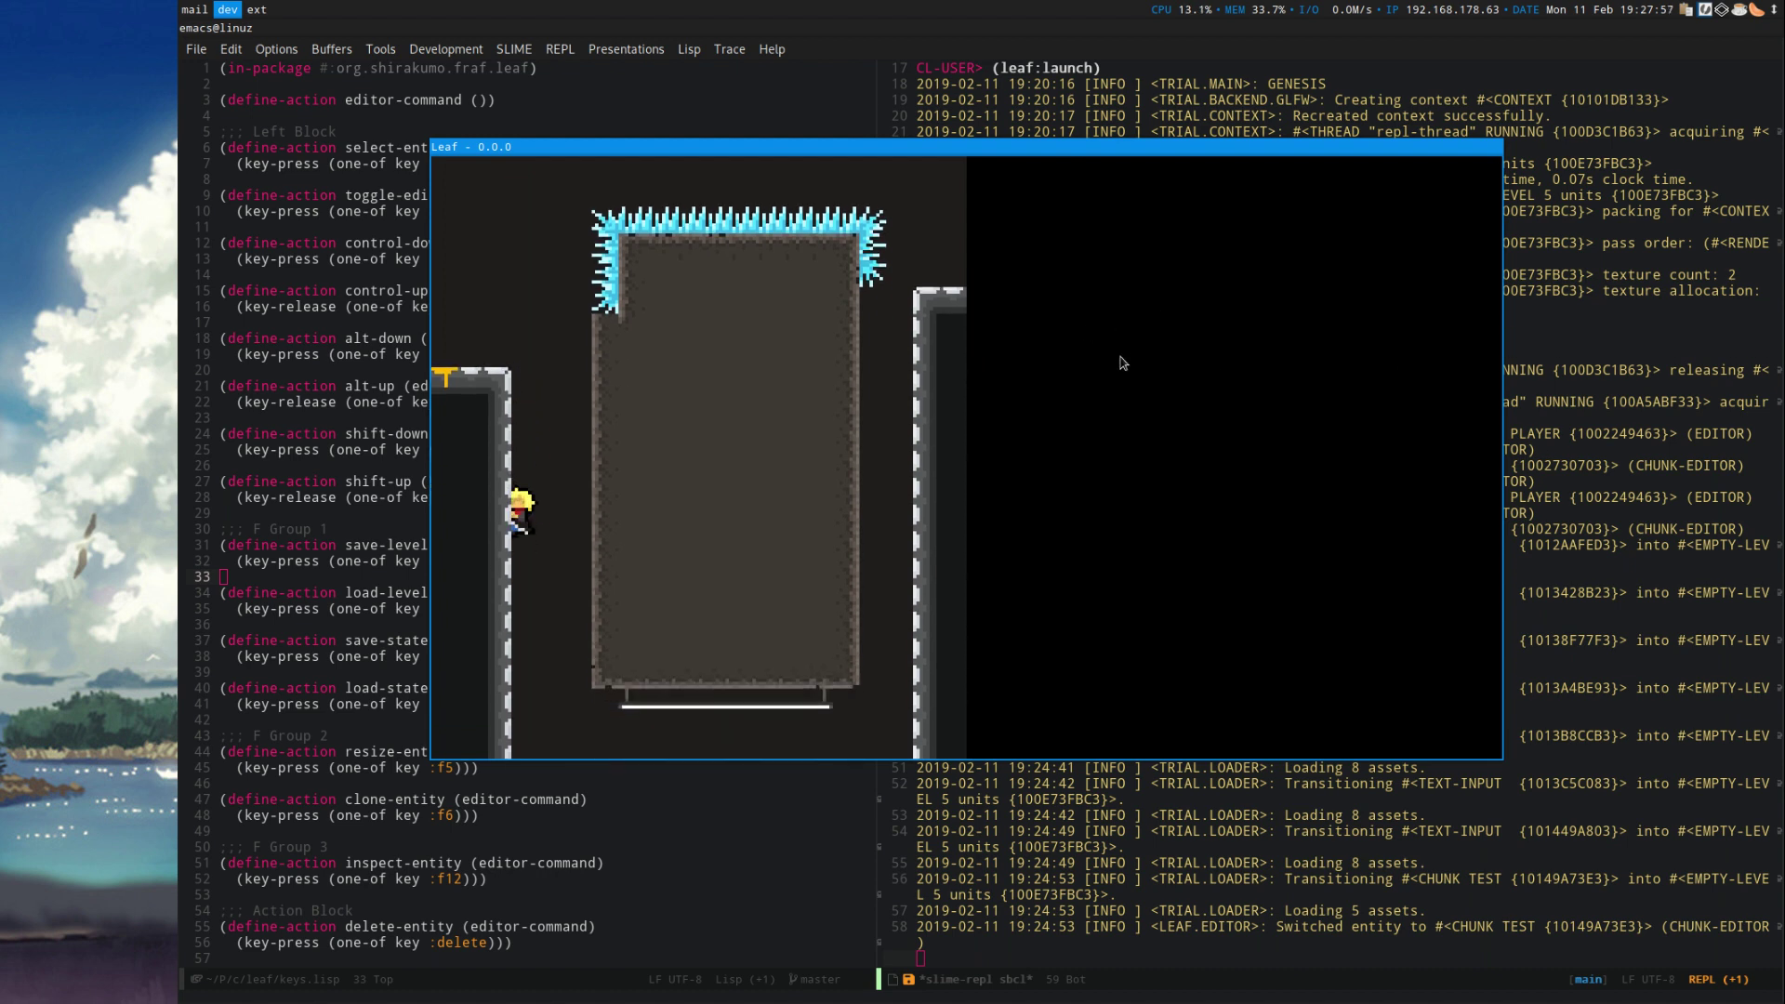
pyautogui.press('Up')
pyautogui.press('Down')
pyautogui.press('space')
pyautogui.press('Right')
pyautogui.press('shift')
pyautogui.press('Up')
pyautogui.press('Right')
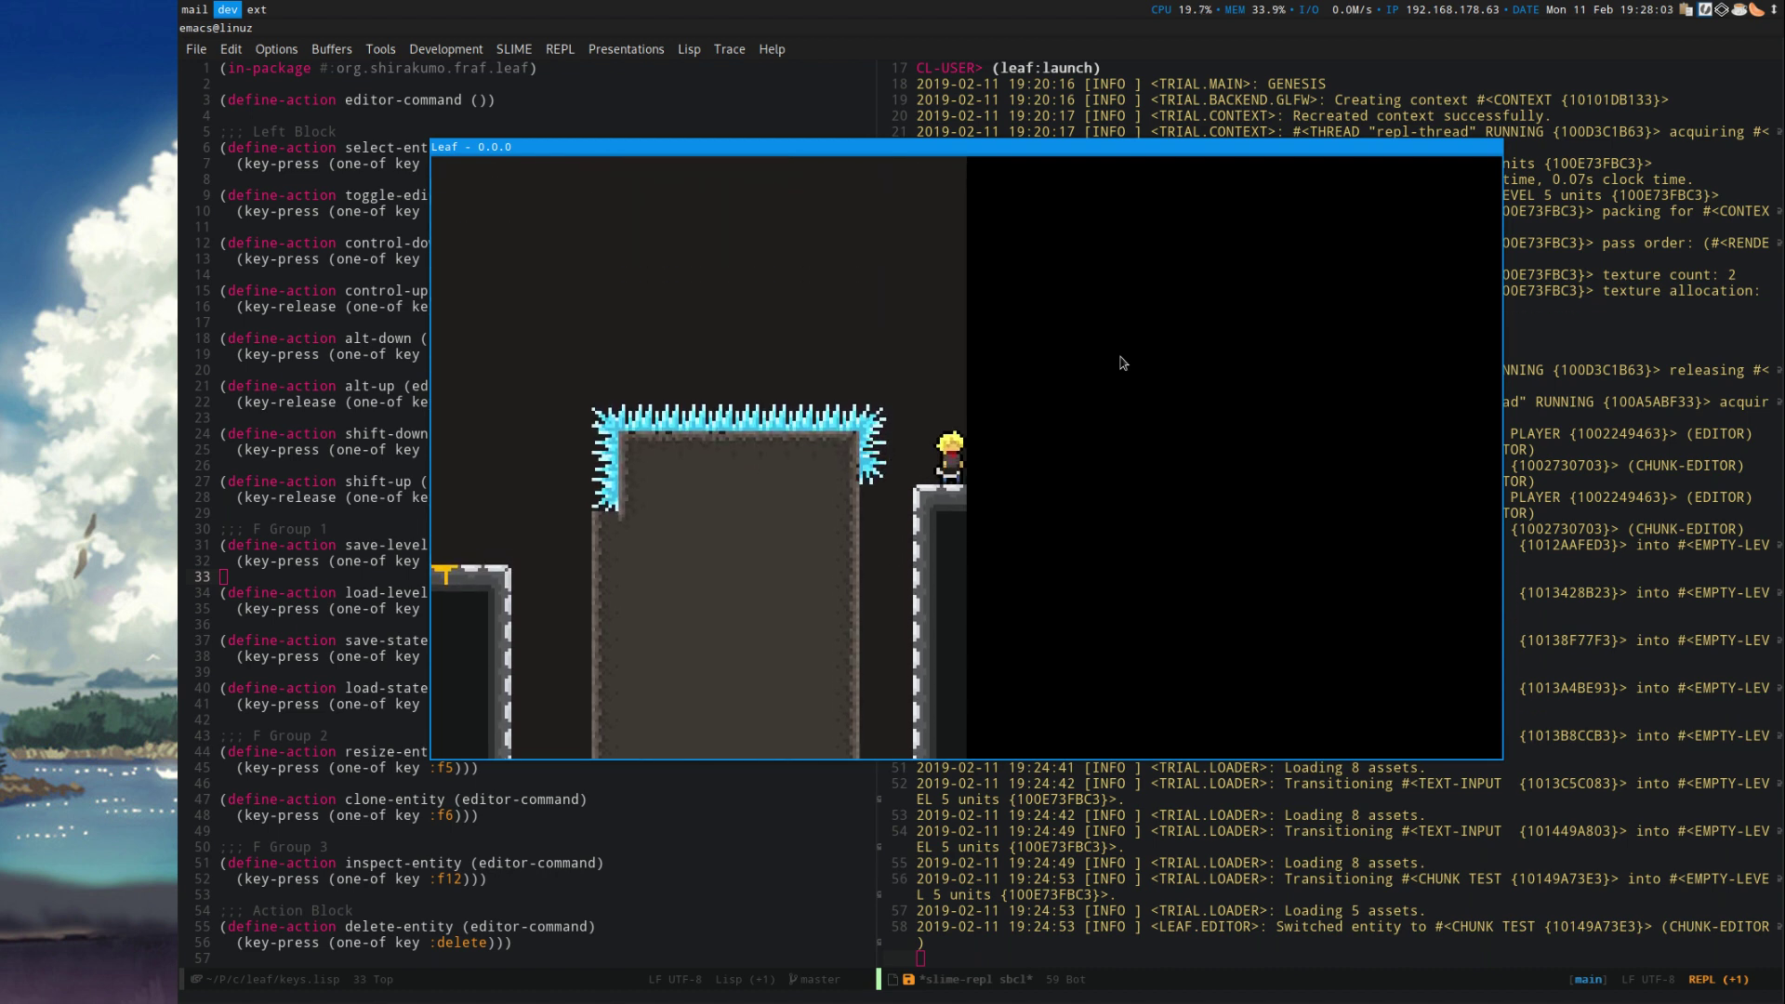
# Move the player down through the shaft beneath the block and back up onto the left ledge.
pyautogui.press('space')
pyautogui.press('Left')
pyautogui.press('shift')
pyautogui.press('Left')
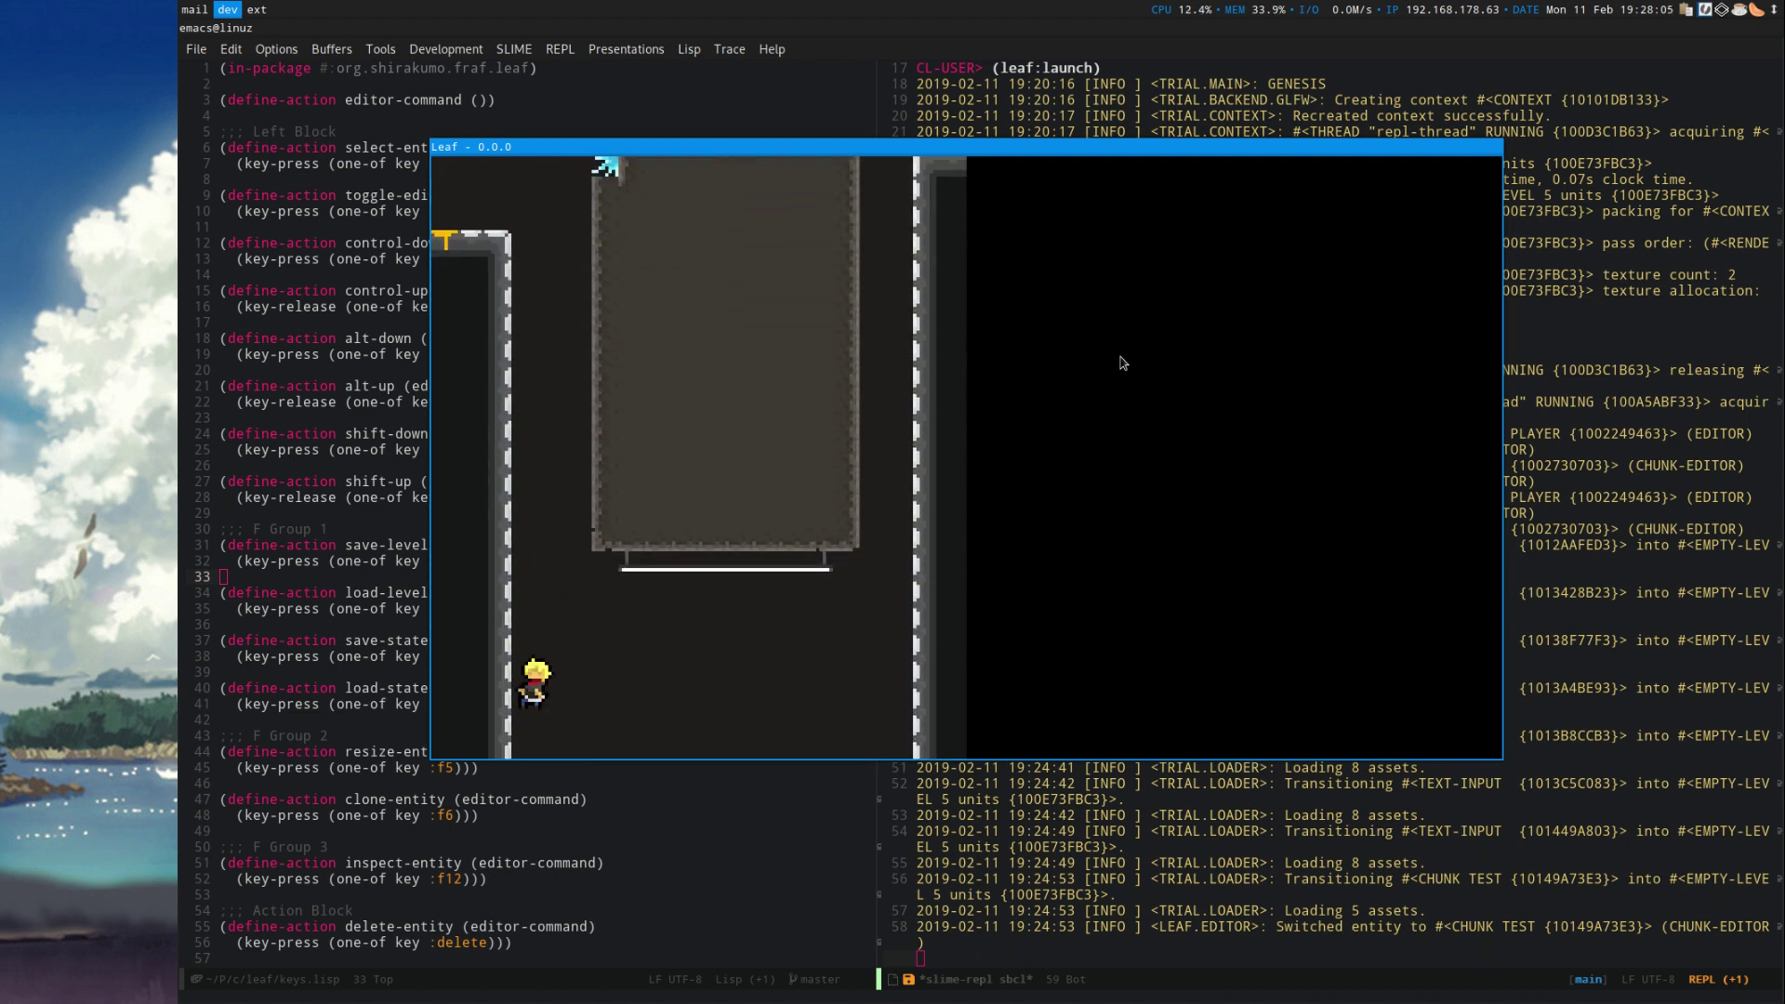
pyautogui.press('Up')
pyautogui.press('space')
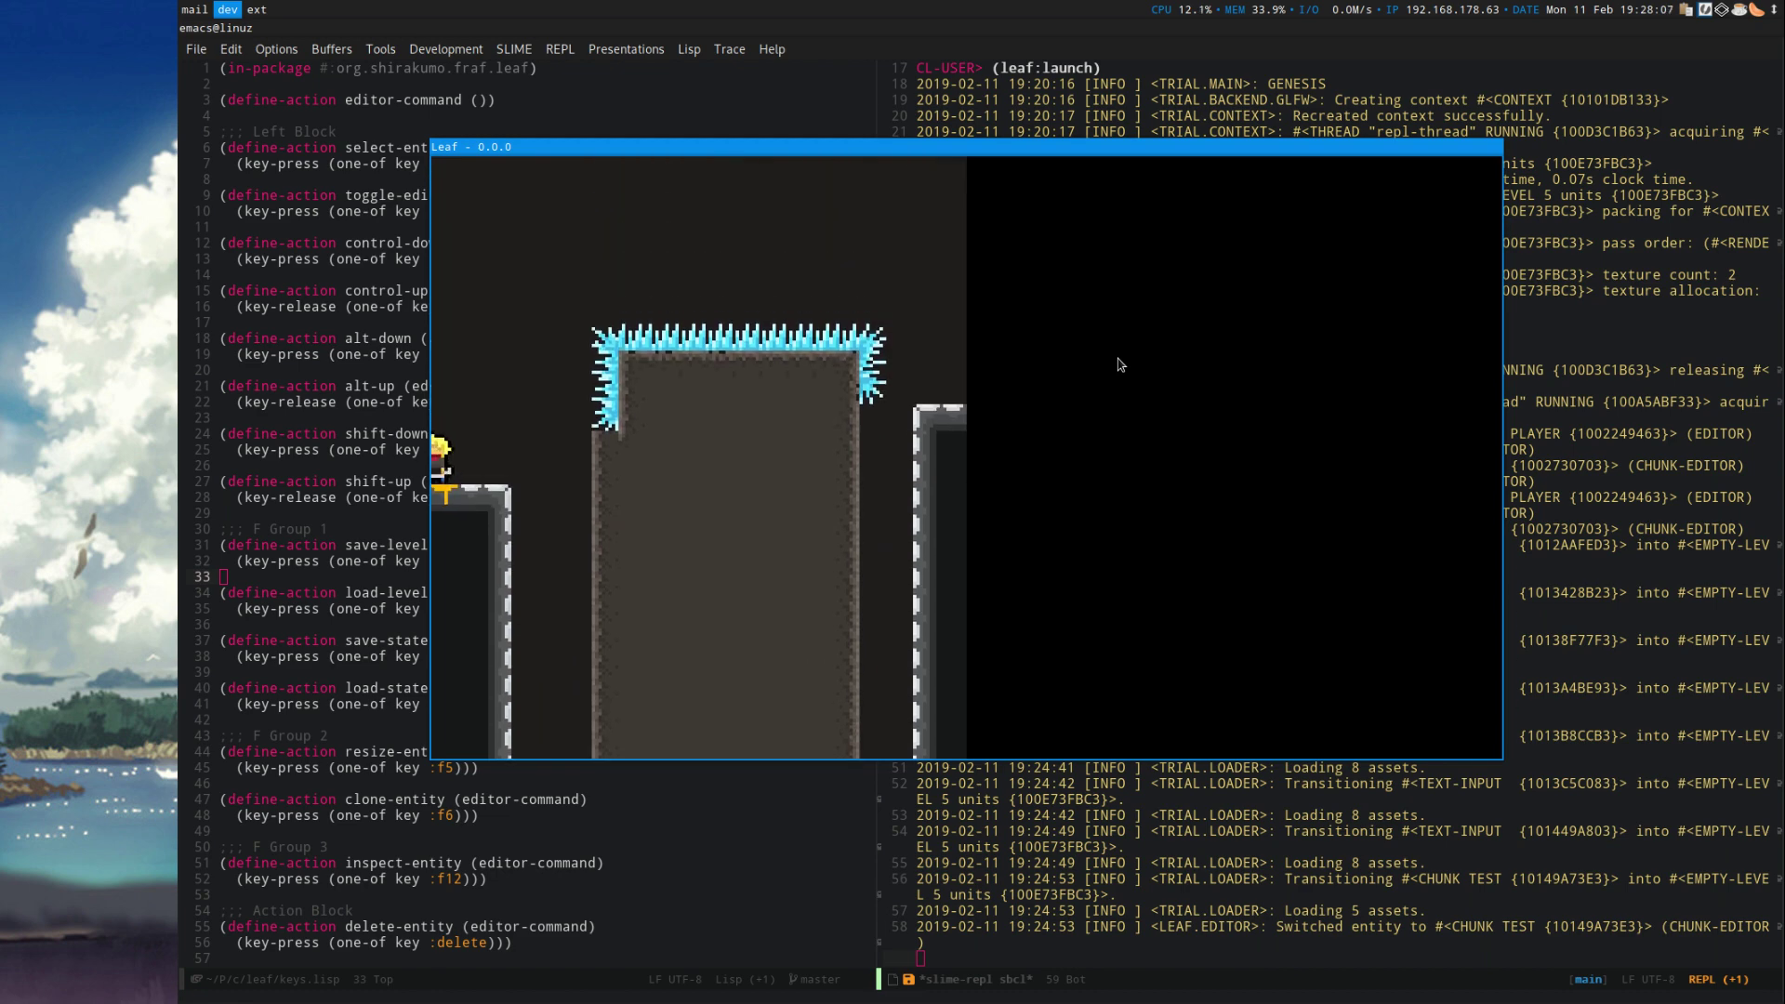
# Test crossing between the chunks and jumping beside the spikes, and return the player to the first chunk's far left ledge.
pyautogui.press('Right')
pyautogui.press('Left')
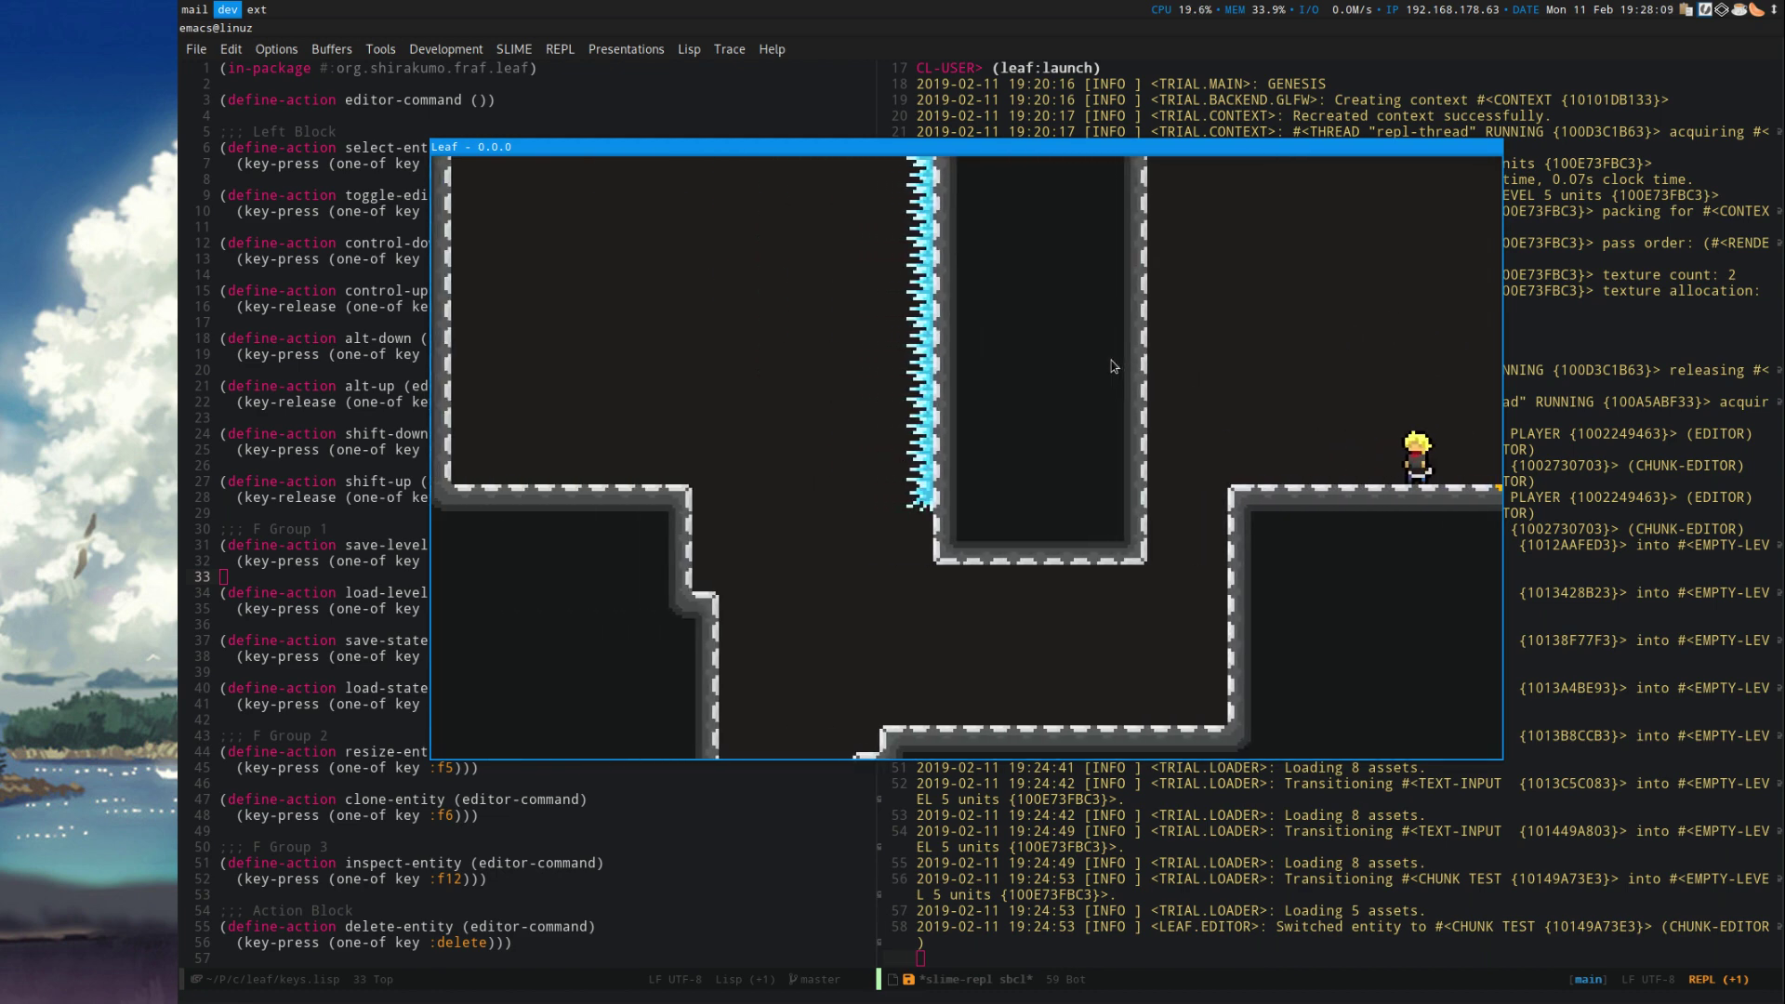
pyautogui.press('Right')
pyautogui.press('space')
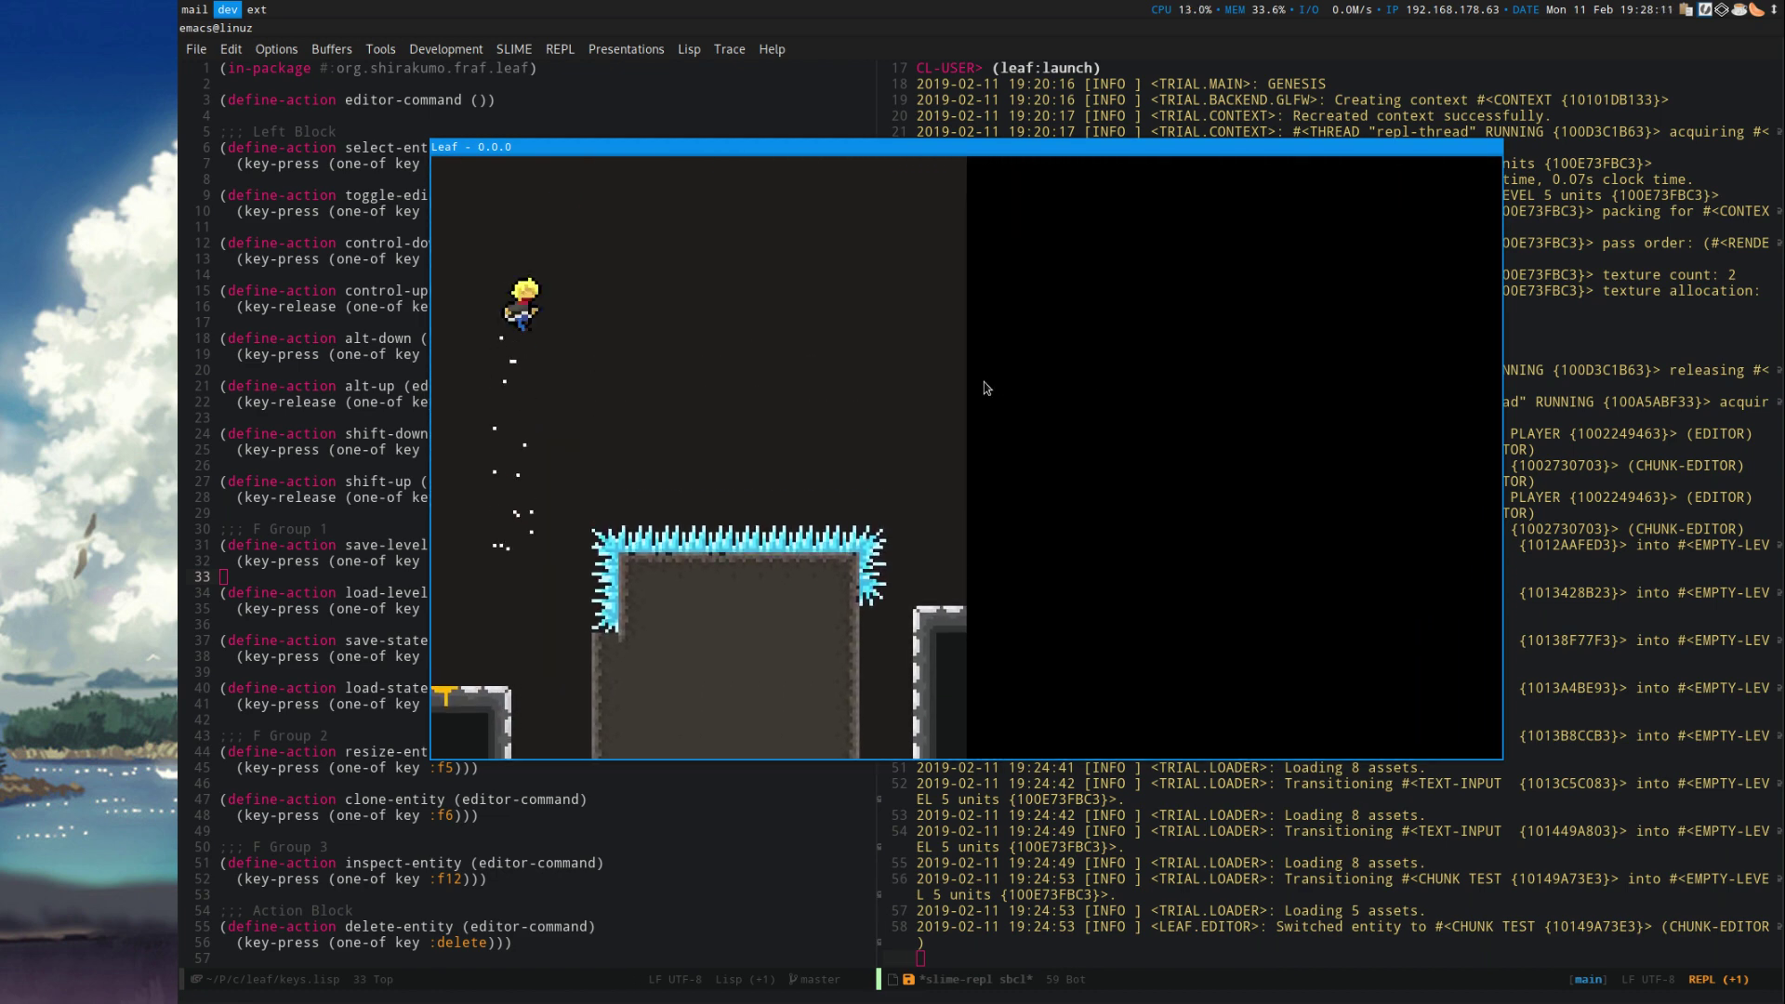
pyautogui.press('Left')
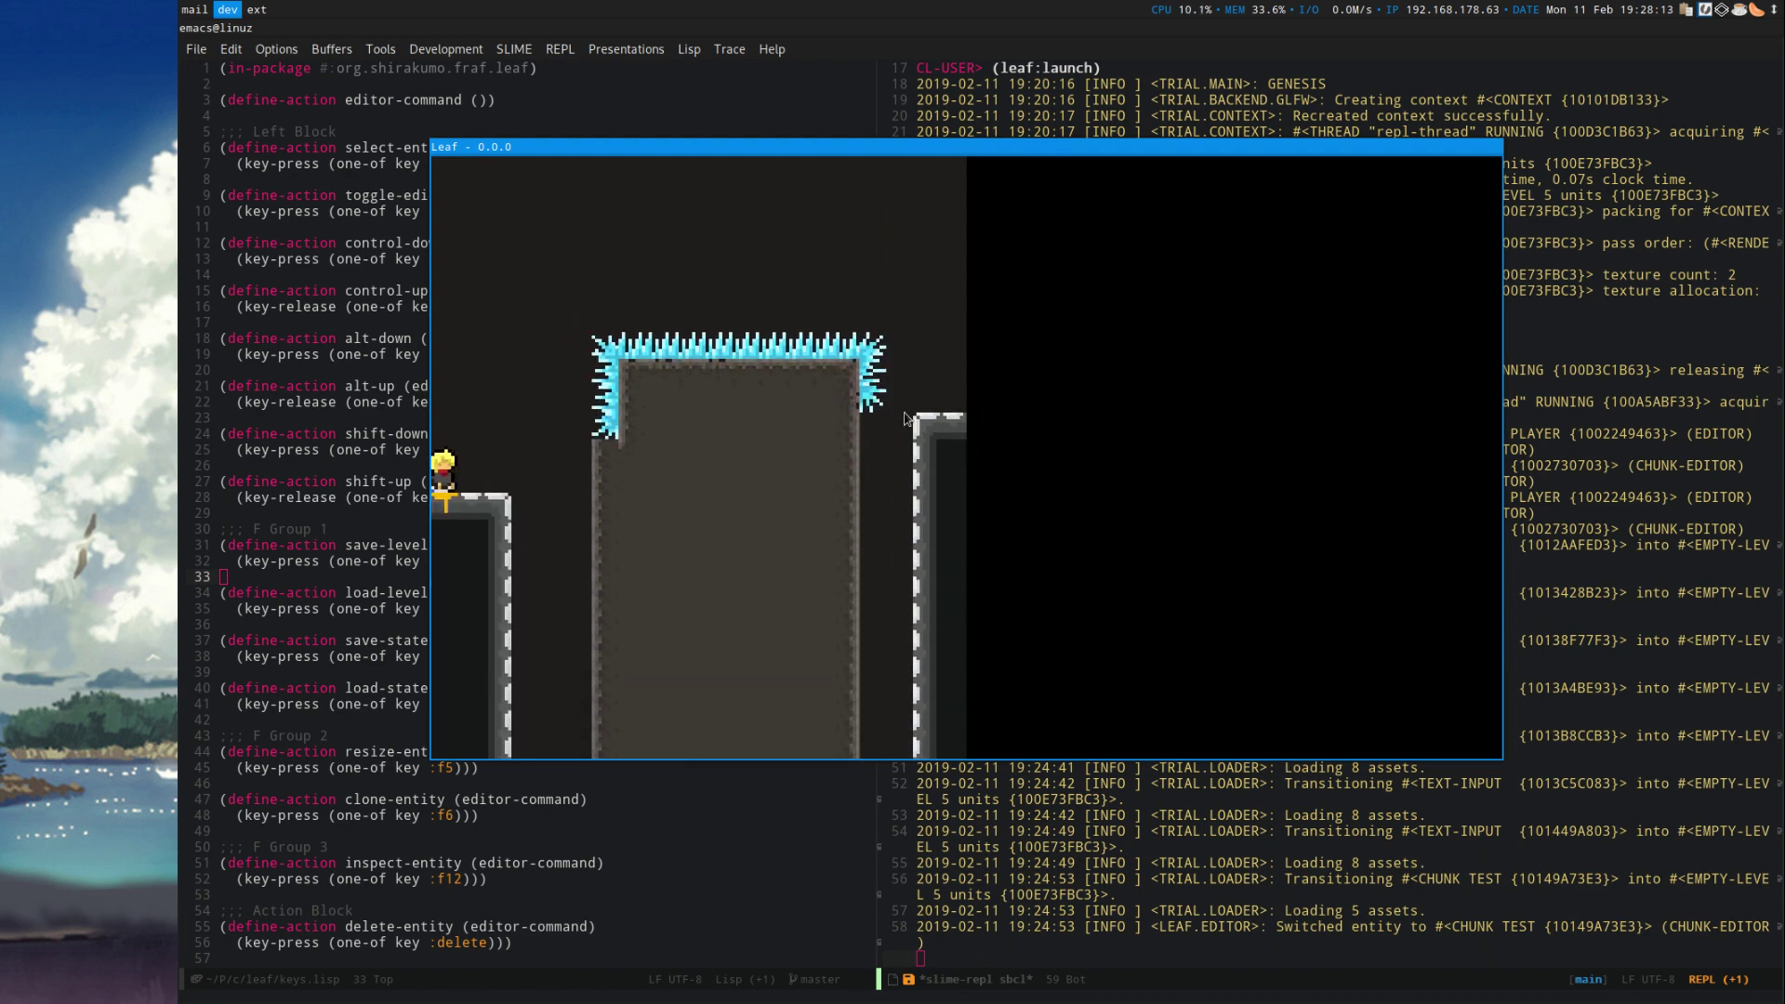
pyautogui.press('Left')
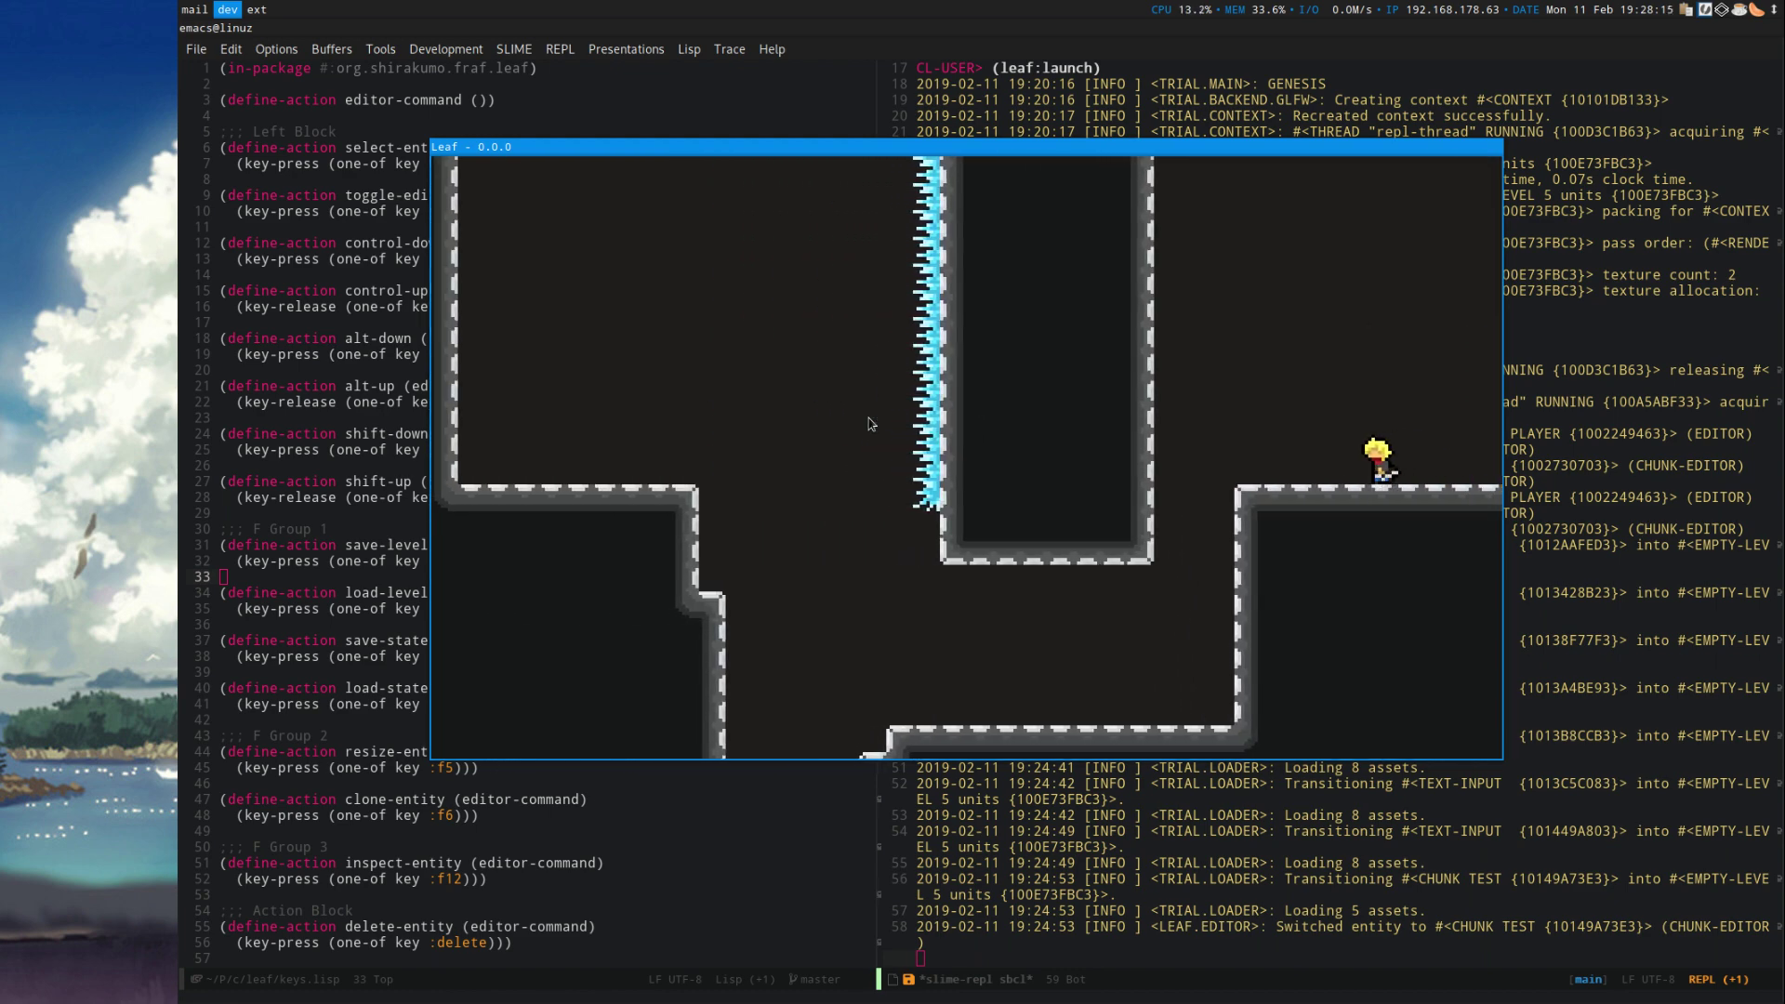
pyautogui.press('Left')
pyautogui.press('space')
# Reopen the level editor and switch from the collision layer to the wall tile layer.
pyautogui.press('`')
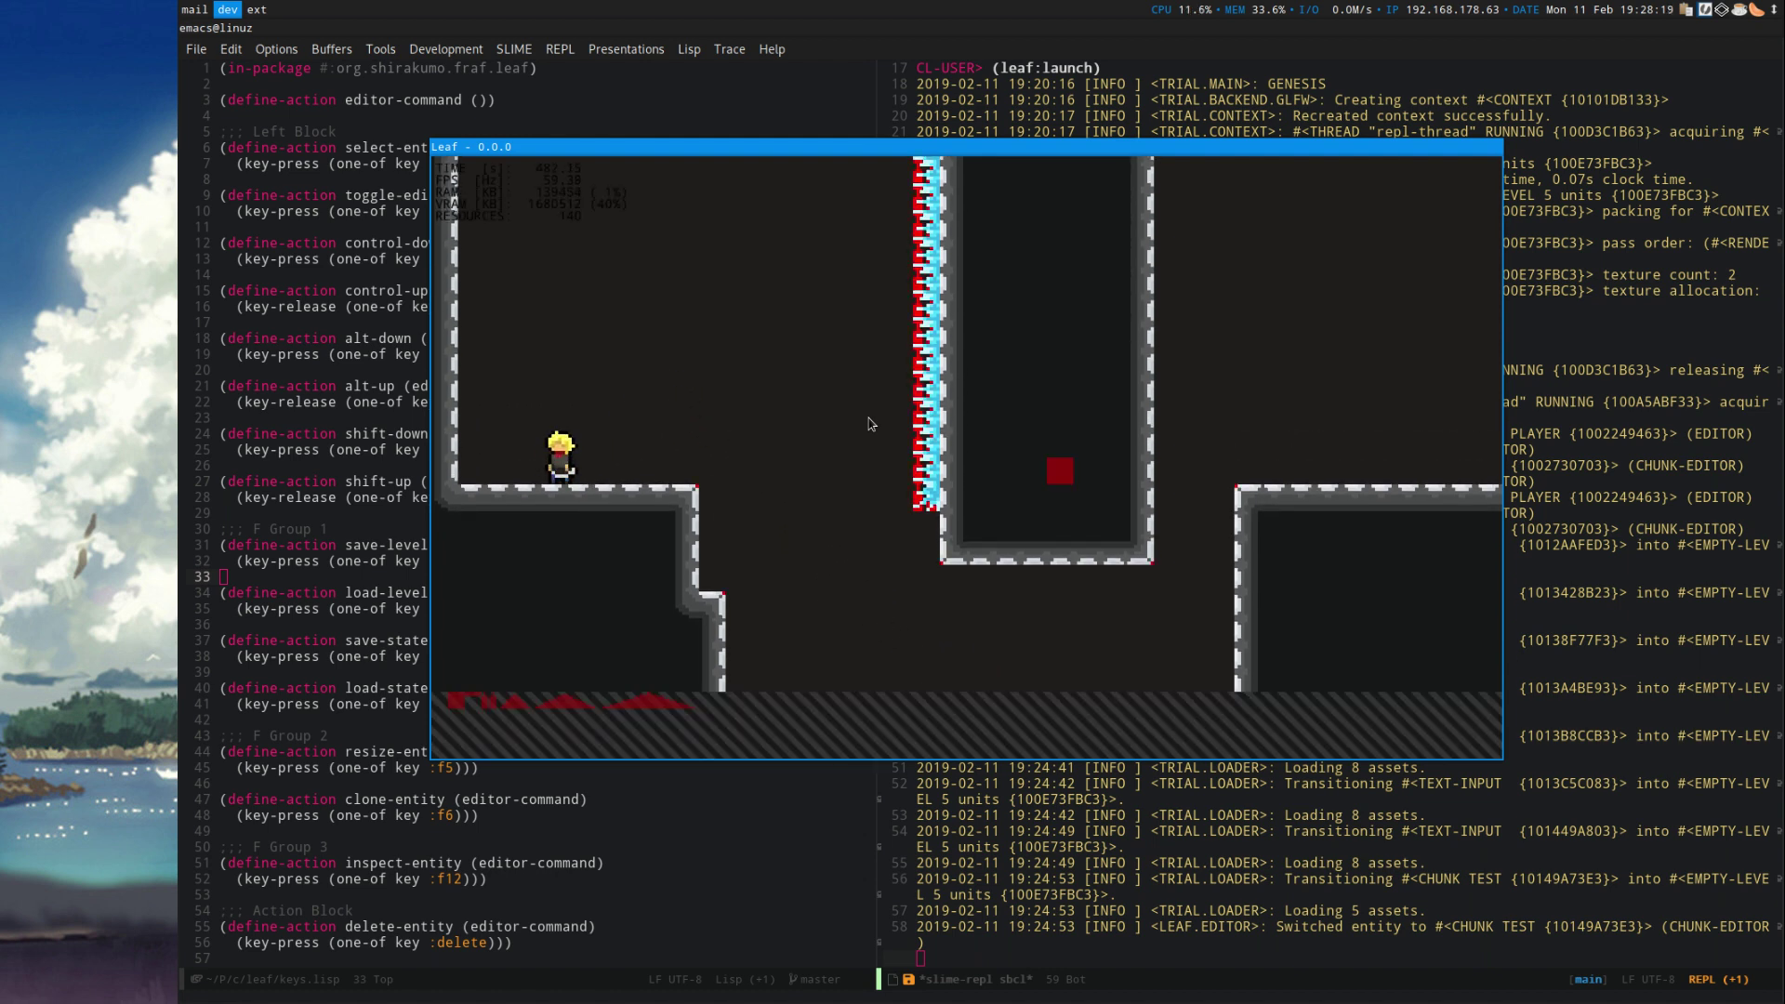
pyautogui.scroll(1, 849, 422)
pyautogui.scroll(1, 851, 523)
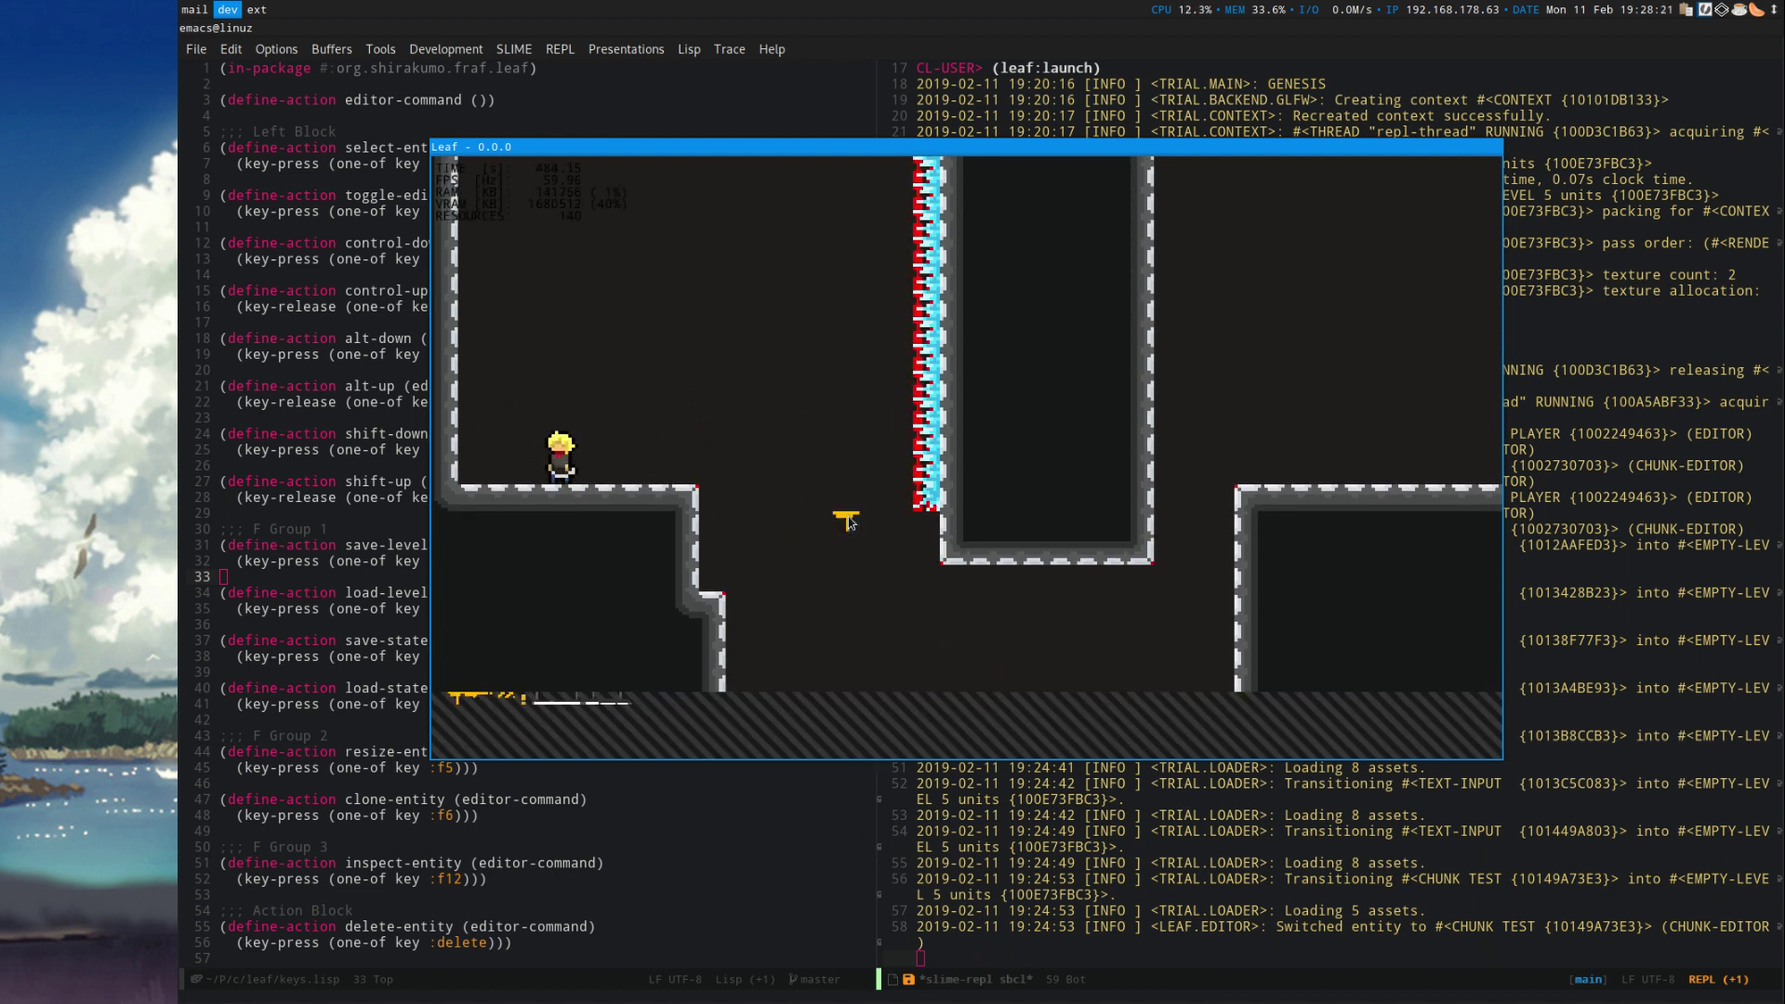
pyautogui.scroll(3, 751, 495)
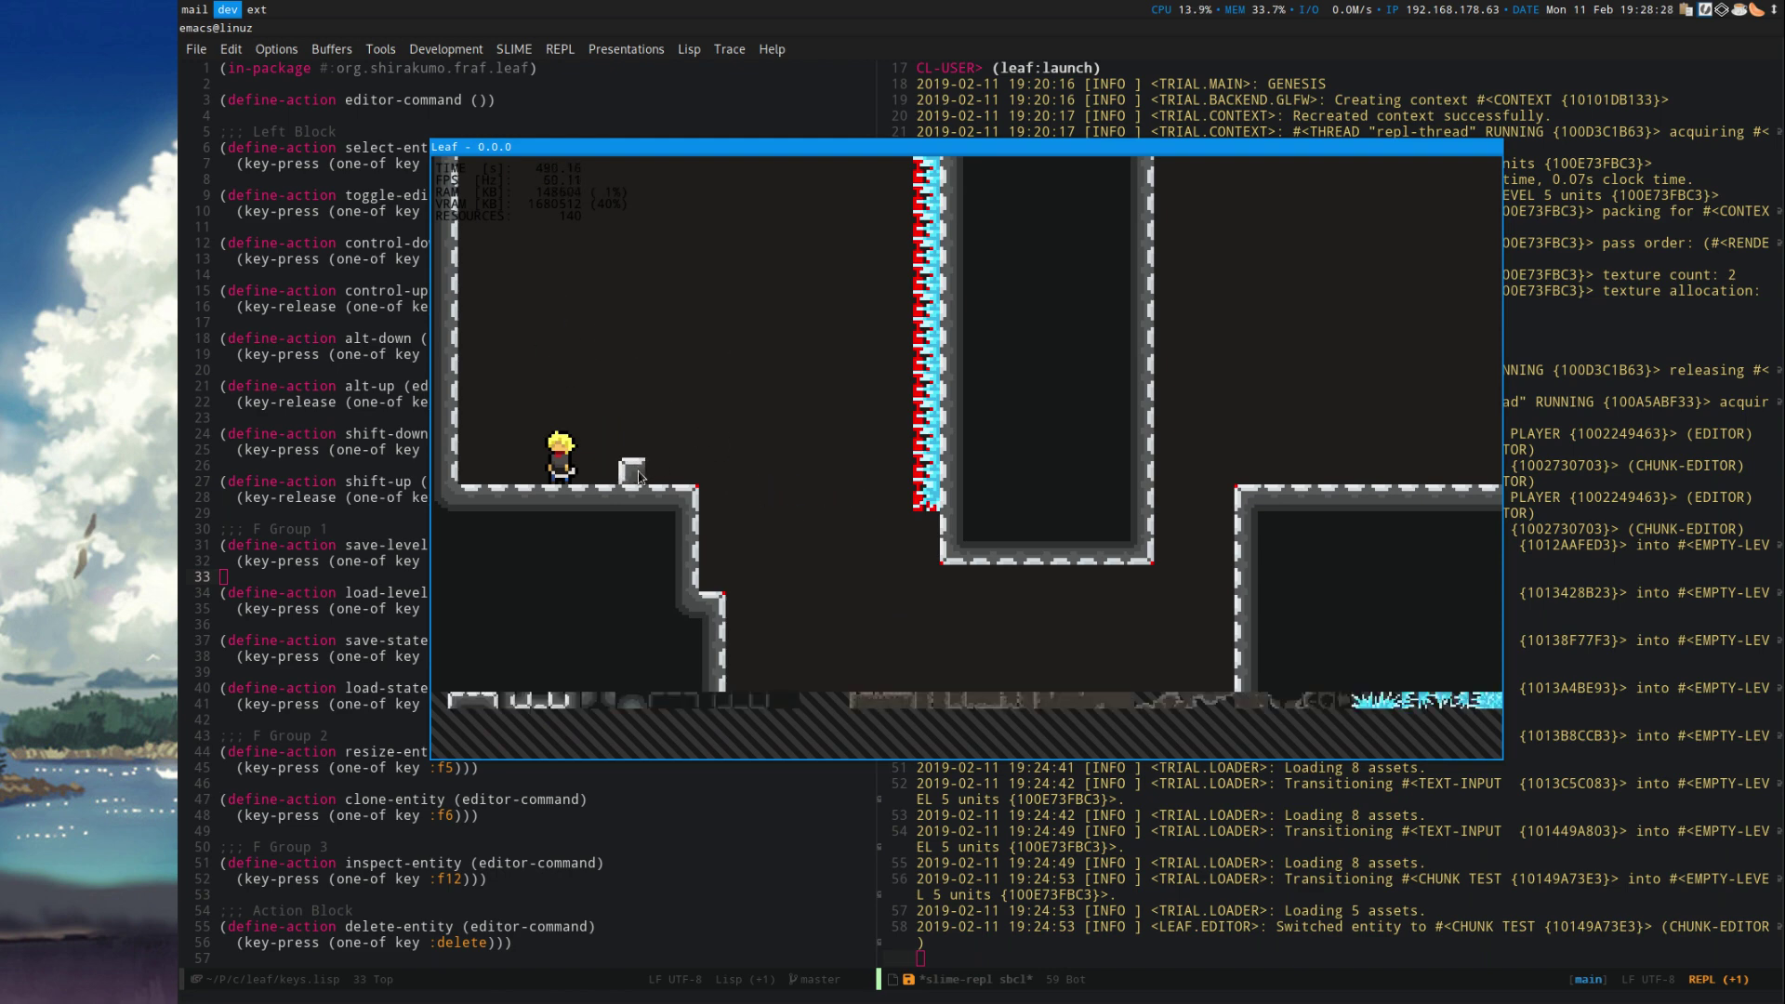
# Examine the wall tiles of the first chunk and its junction with the new chunk.
pyautogui.press('d')
pyautogui.press('a')
pyautogui.press('w')
pyautogui.press('d')
pyautogui.press('s')
pyautogui.scroll(-1, 696, 379)
pyautogui.press('d')
pyautogui.press('s')
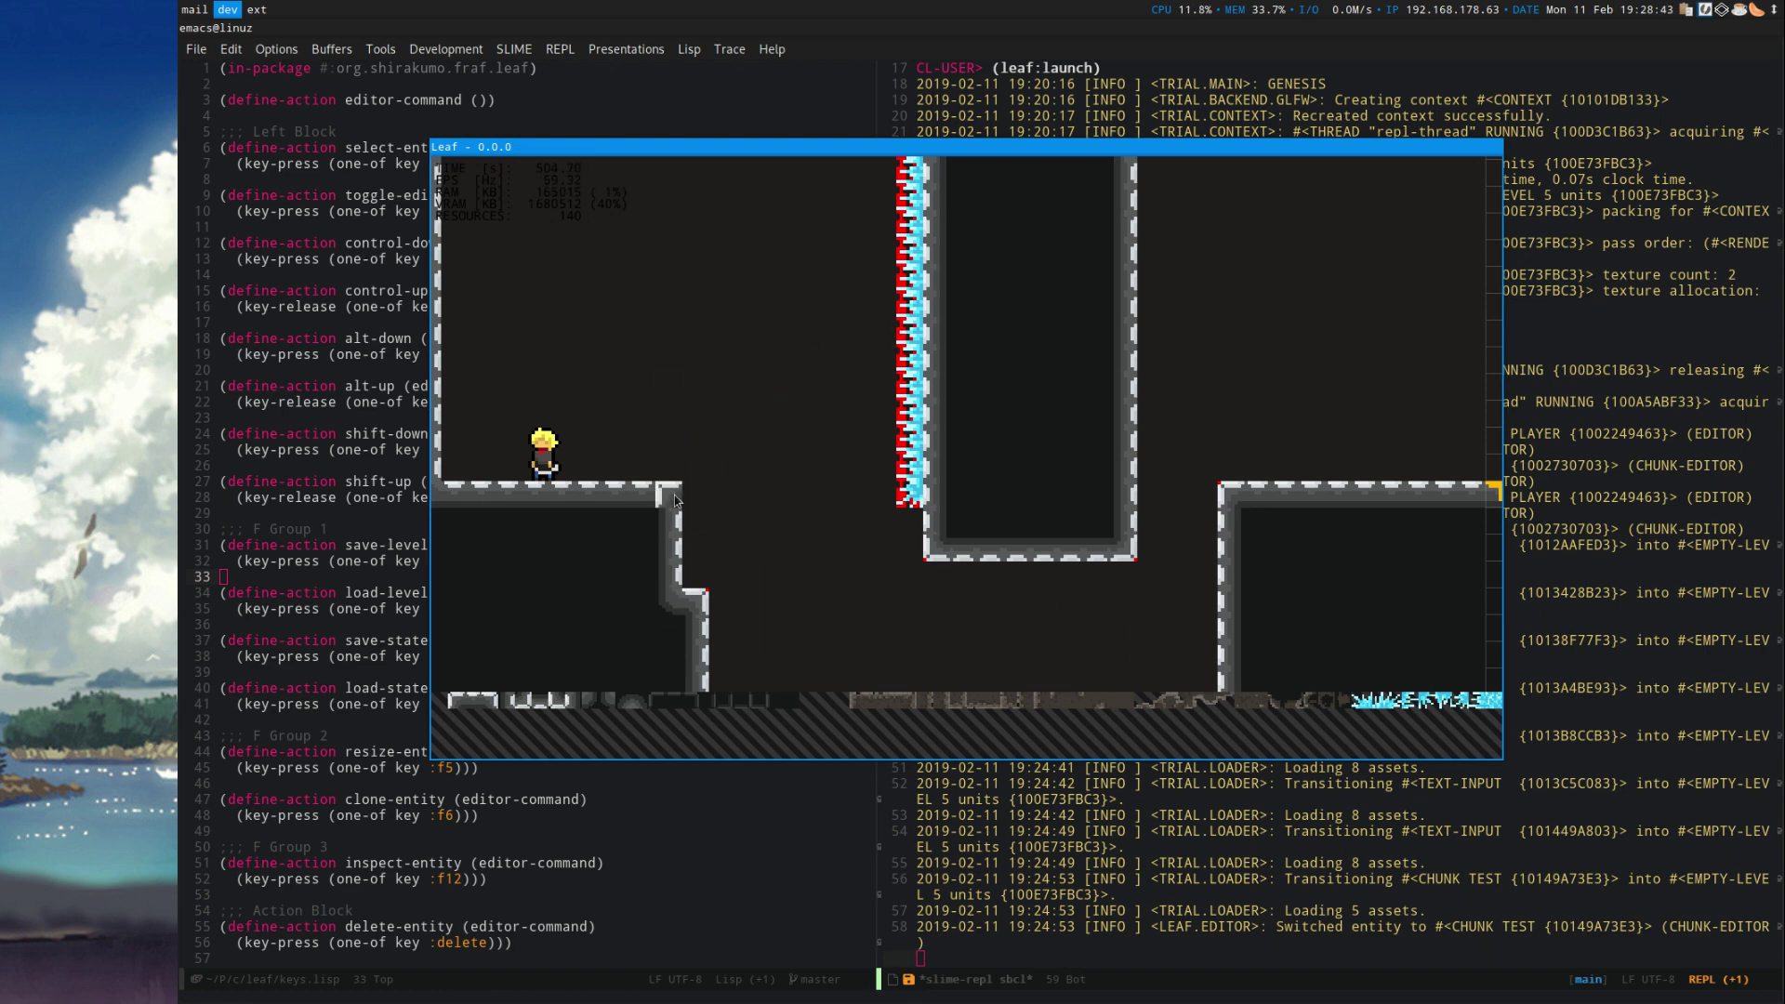
pyautogui.press('d')
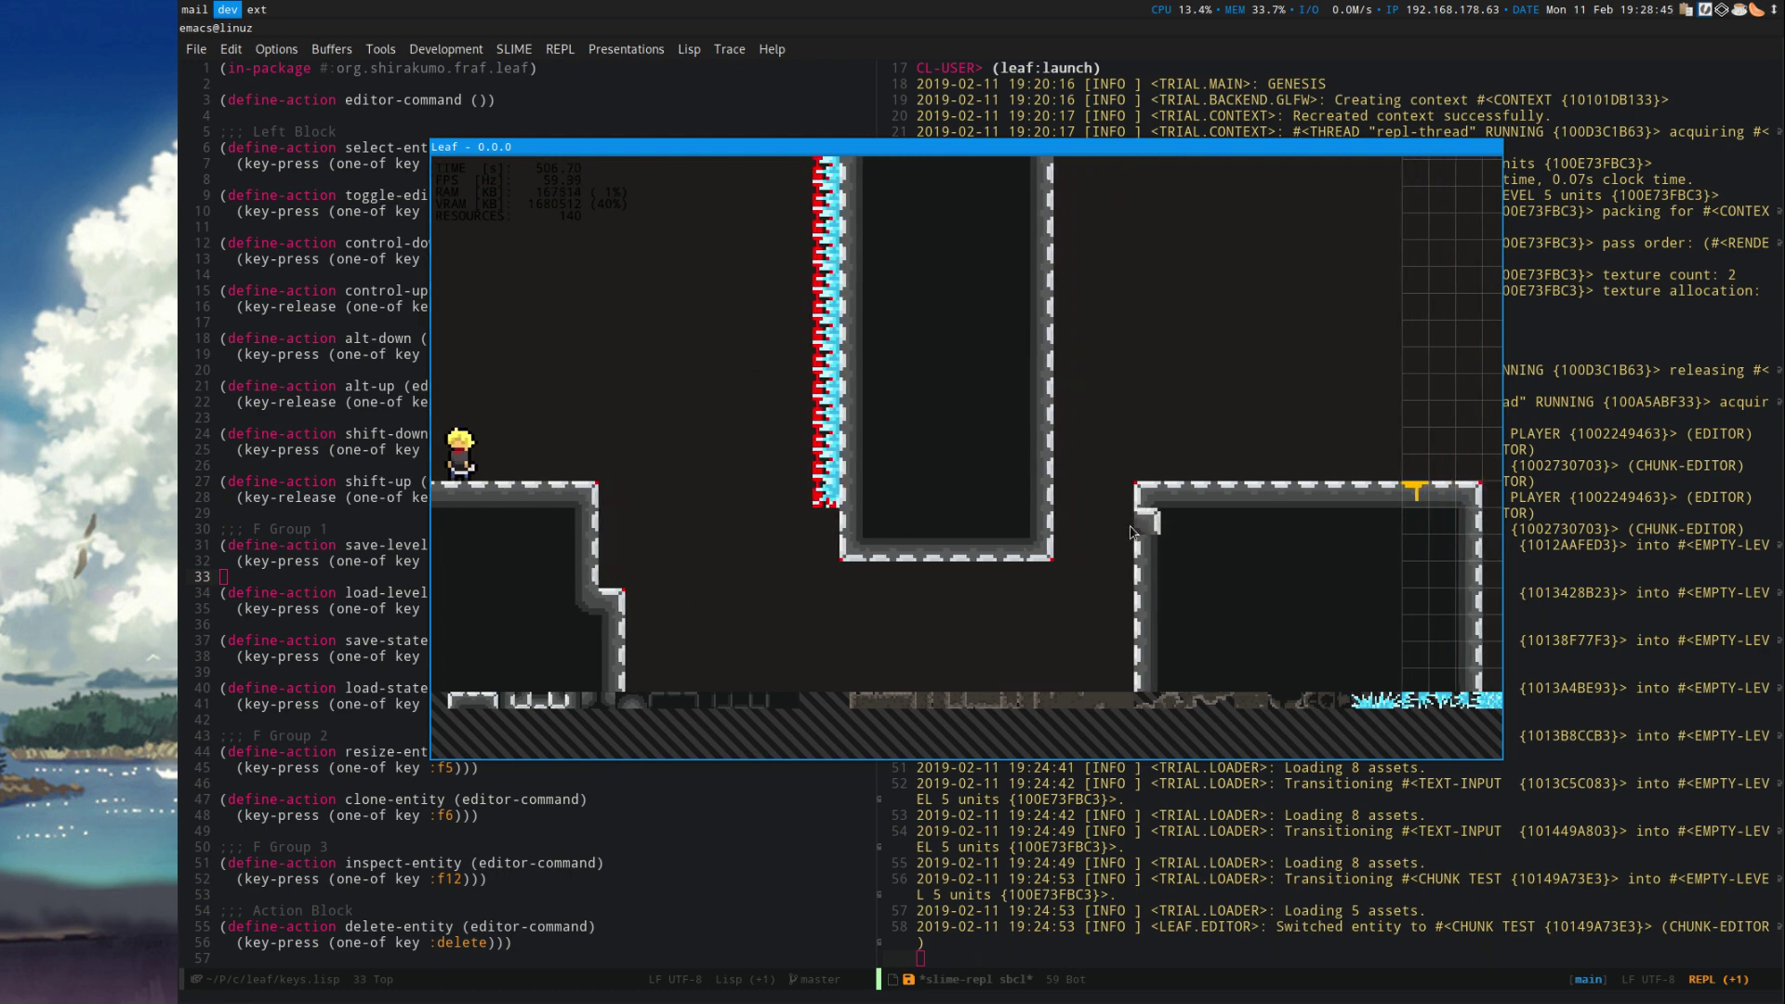
pyautogui.press('a')
pyautogui.press('s')
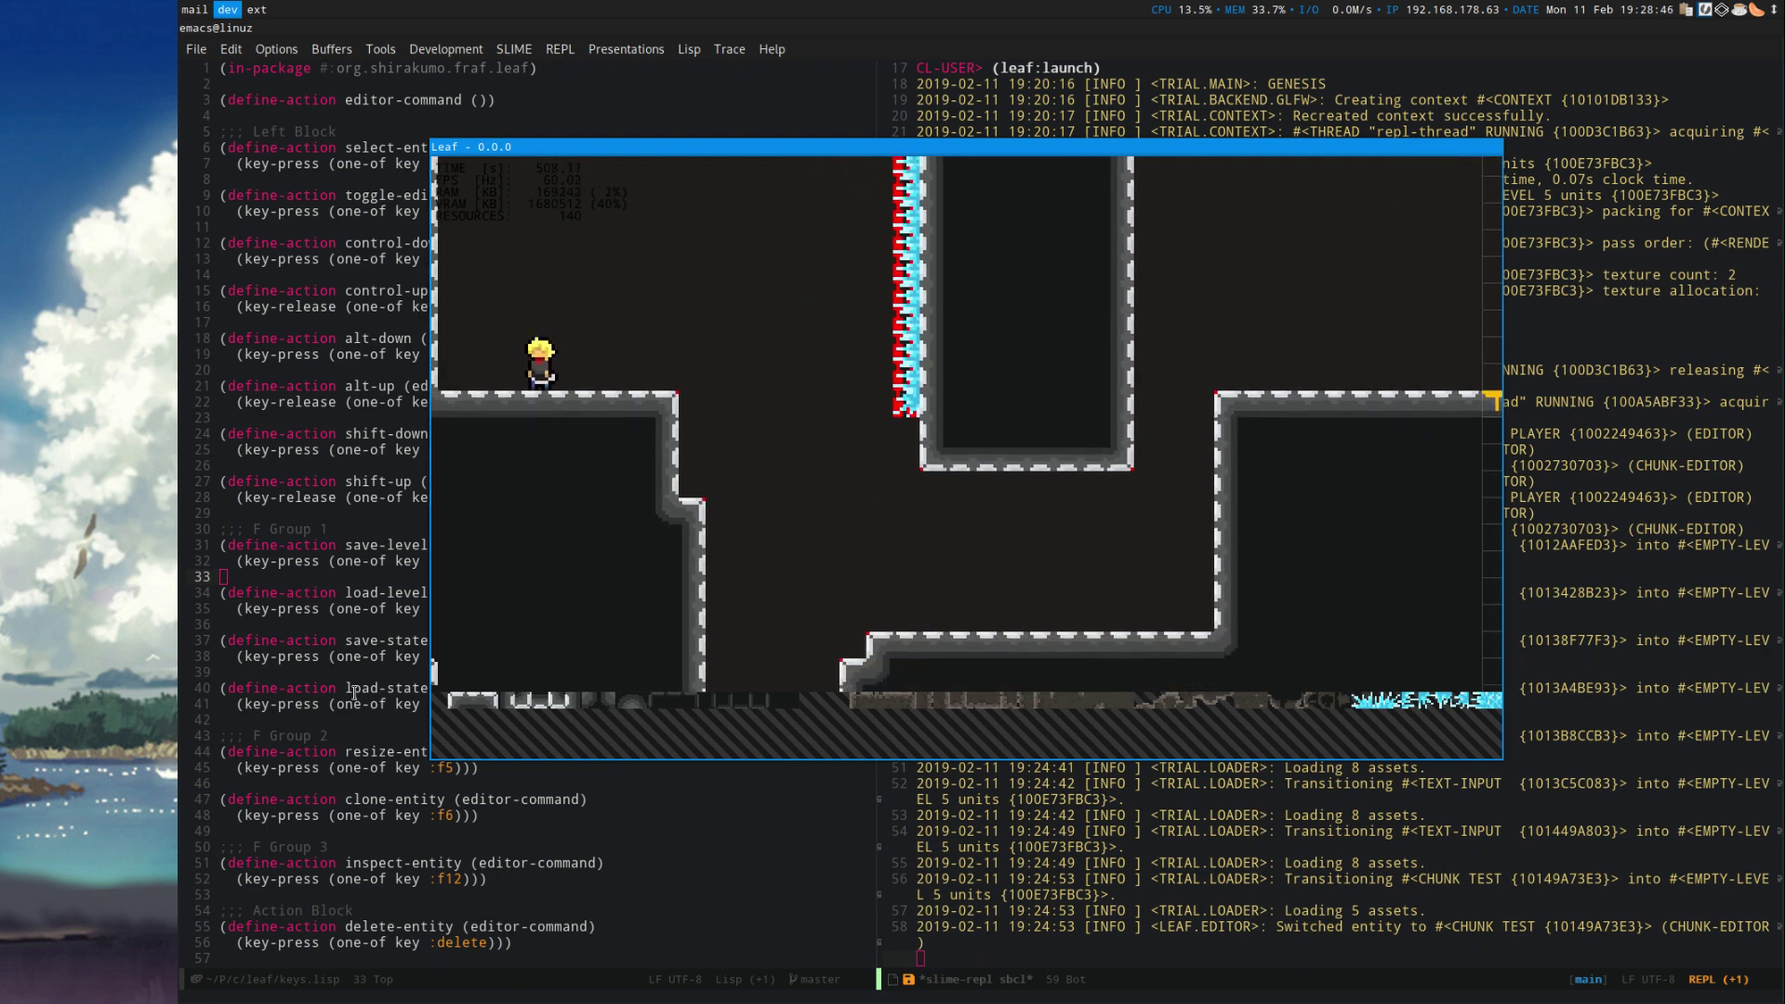